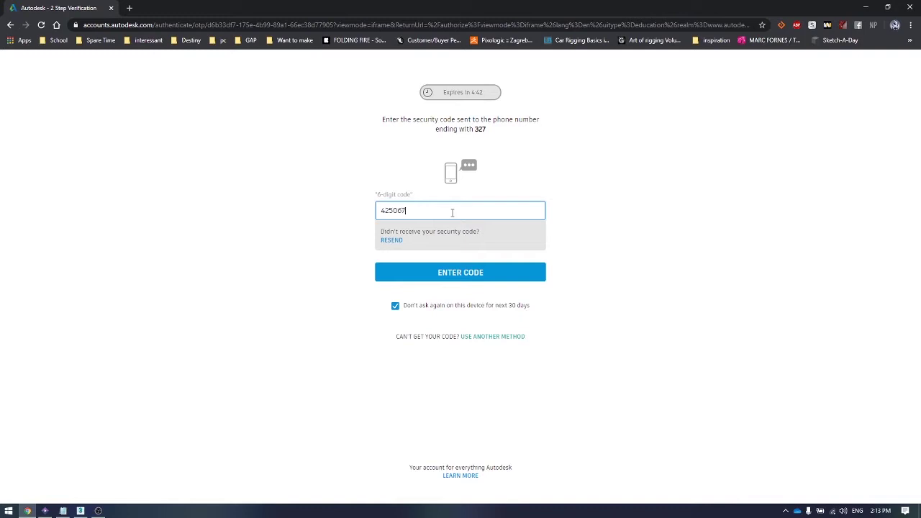
# Step: Correct the security code for the Autodesk two-step verification and submit it to sign in
pyautogui.press('BackSpace')
pyautogui.press('BackSpace')
pyautogui.press('Return')
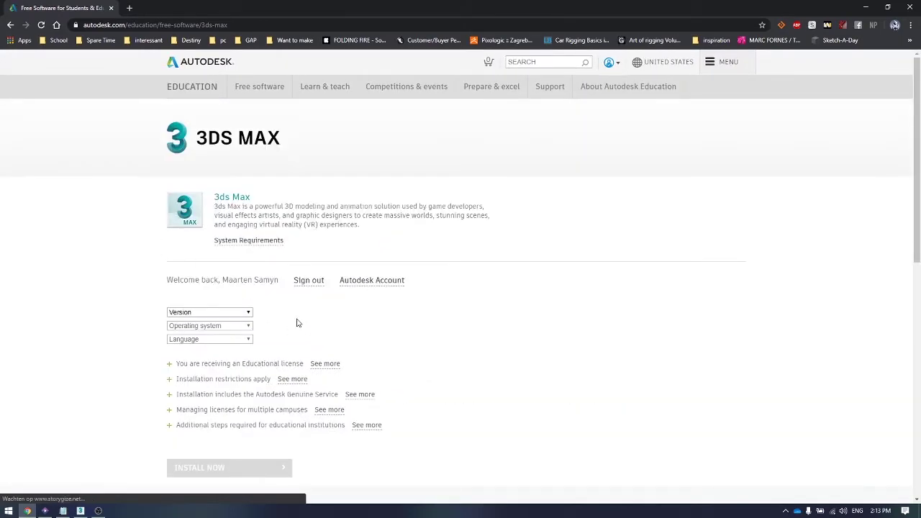
# Step: Check which 3ds Max versions are offered on the Autodesk education download page
pyautogui.scroll(-3, 298, 322)
pyautogui.scroll(1, 291, 318)
pyautogui.click(231, 232)
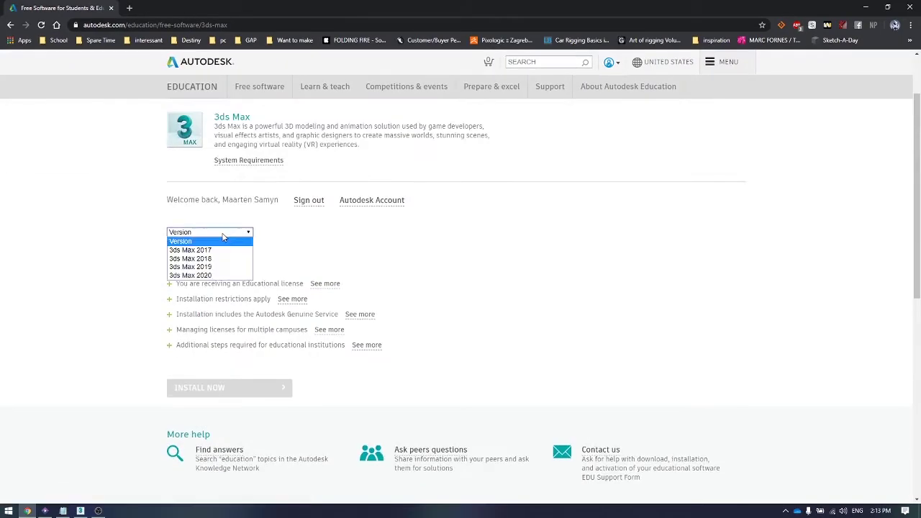
pyautogui.click(234, 240)
pyautogui.click(233, 232)
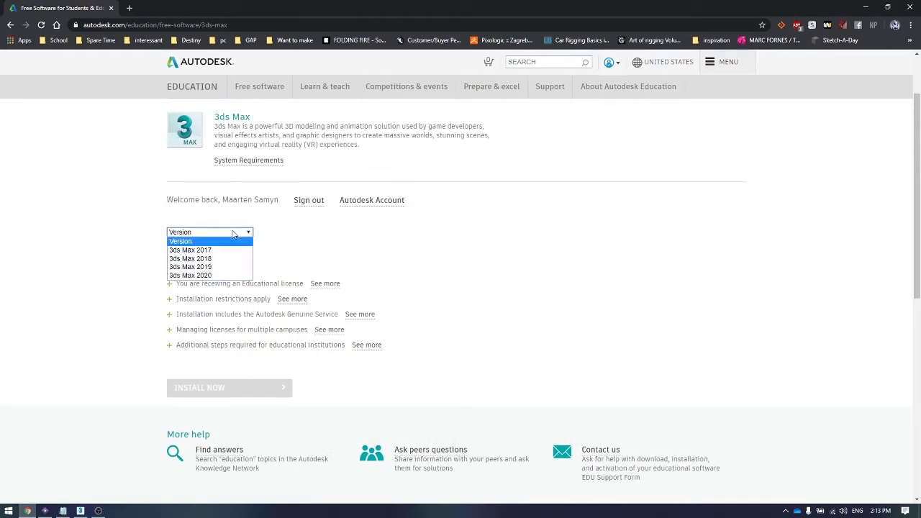
pyautogui.click(234, 267)
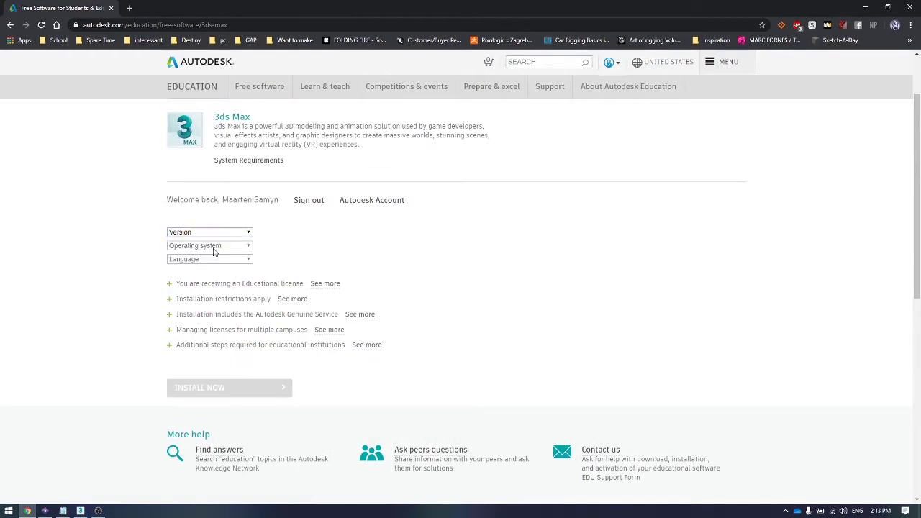
pyautogui.click(616, 65)
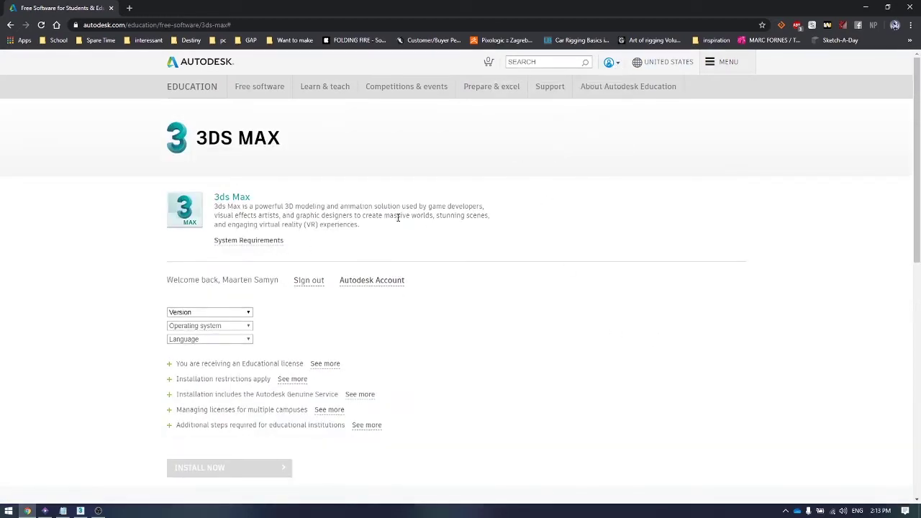
# Step: Switch to 3ds Max 2019 and inspect the empty perspective scene from different distances and angles
pyautogui.click(864, 7)
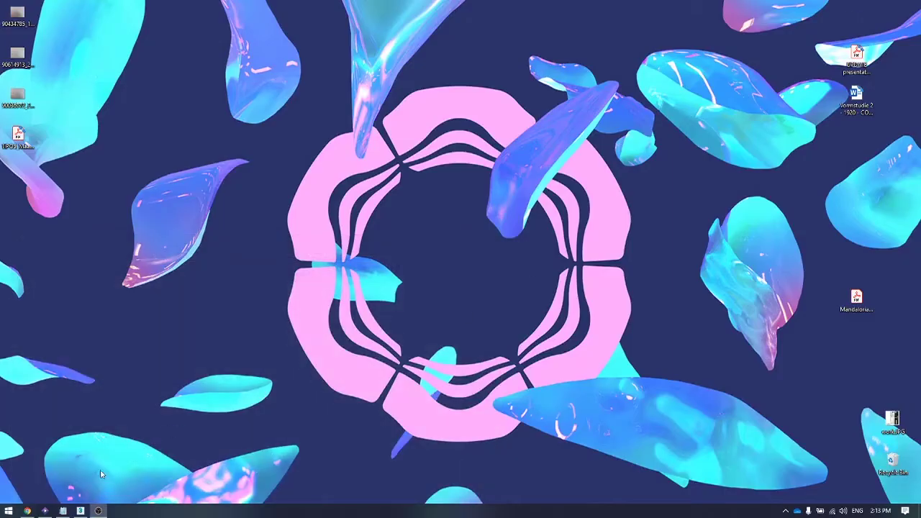
pyautogui.click(80, 511)
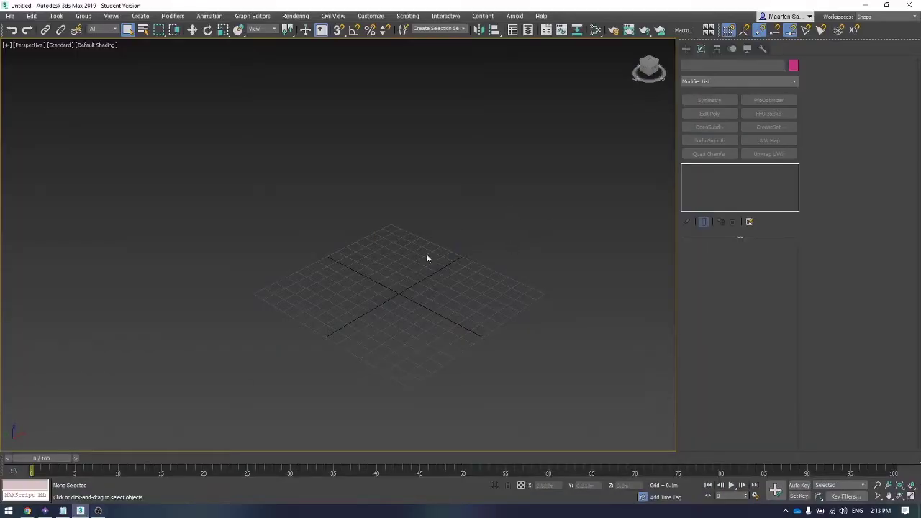
pyautogui.scroll(-2, 380, 277)
pyautogui.scroll(2, 380, 276)
pyautogui.scroll(-3, 389, 266)
pyautogui.keyDown('alt'); pyautogui.moveTo(341, 248); pyautogui.dragTo(365, 278, button='middle'); pyautogui.keyUp('alt')
pyautogui.scroll(2, 365, 282)
# Step: Search File Explorer's quick access for "stl", look into the OPDR folder, and close File Explorer
pyautogui.click(8, 511)
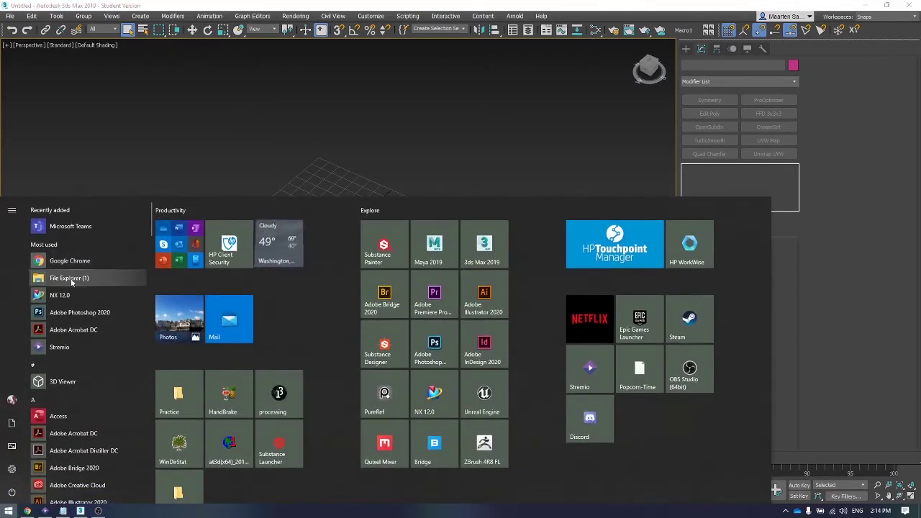
pyautogui.click(69, 279)
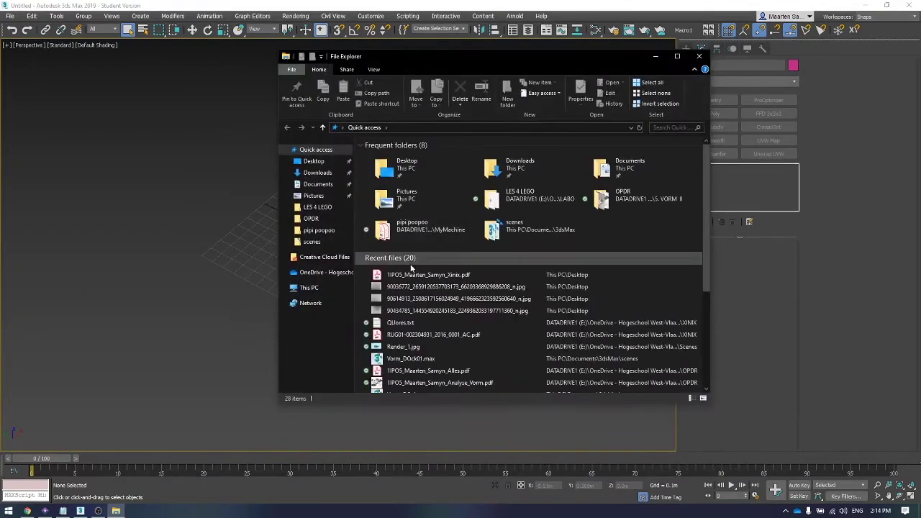
pyautogui.click(670, 128)
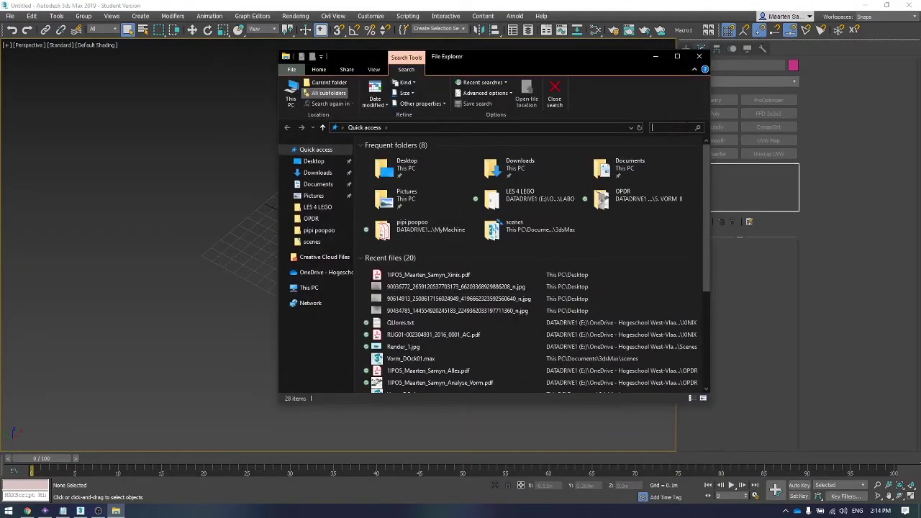
pyautogui.write('stl')
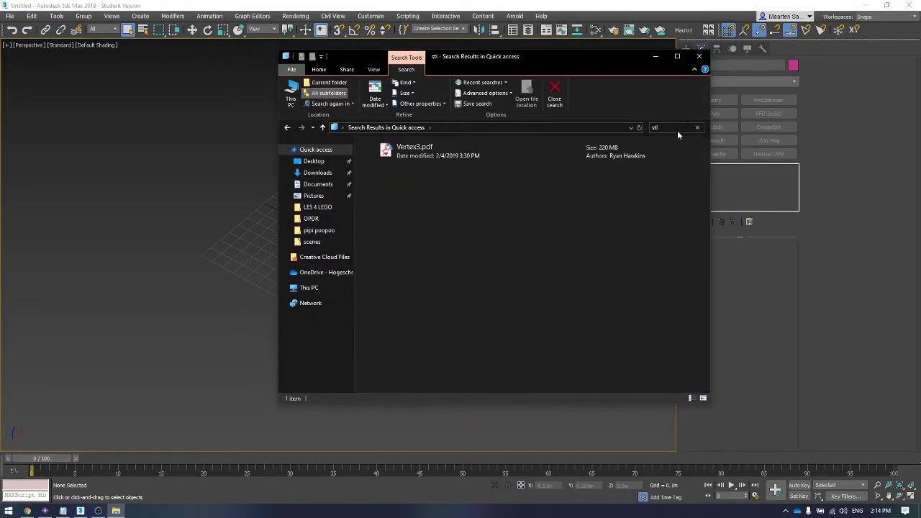
pyautogui.click(311, 218)
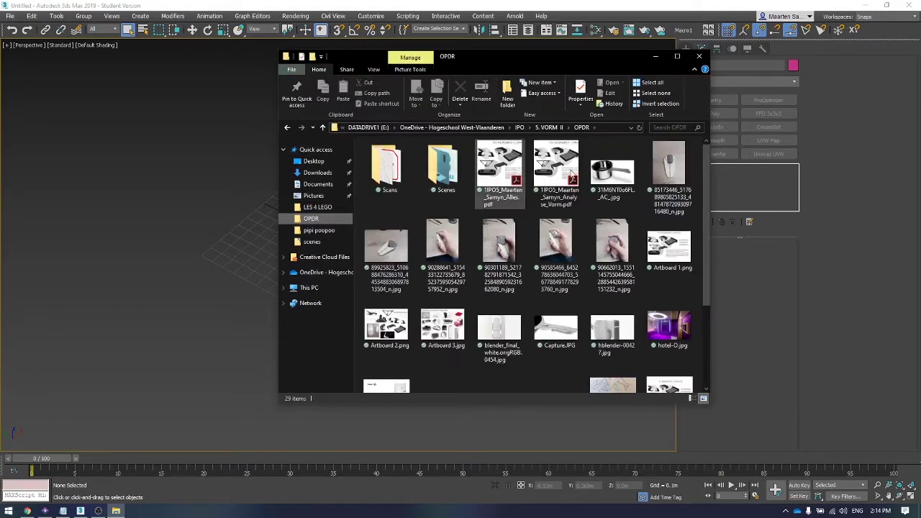
pyautogui.click(700, 57)
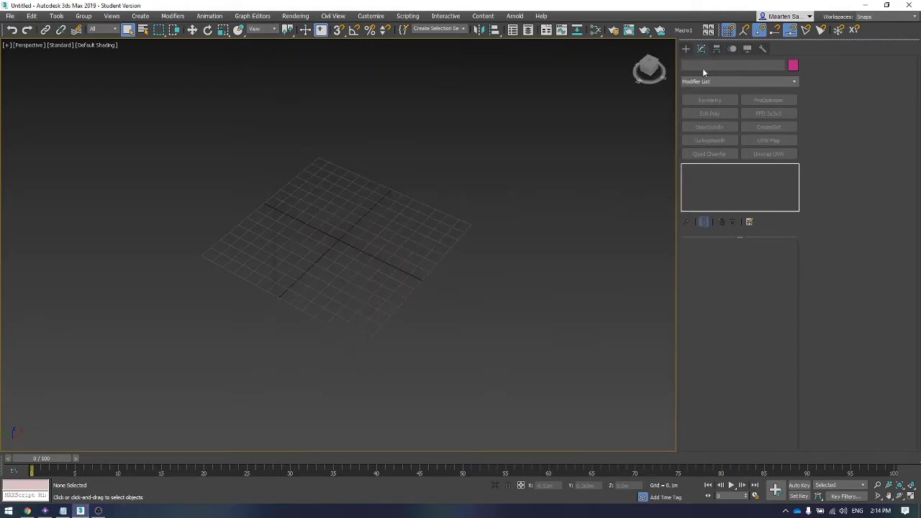
# Step: Search the Recycle Bin for "stl" and restore MyMachine_CaixaSecreta_KorteZijde.stl onto the desktop
pyautogui.click(865, 5)
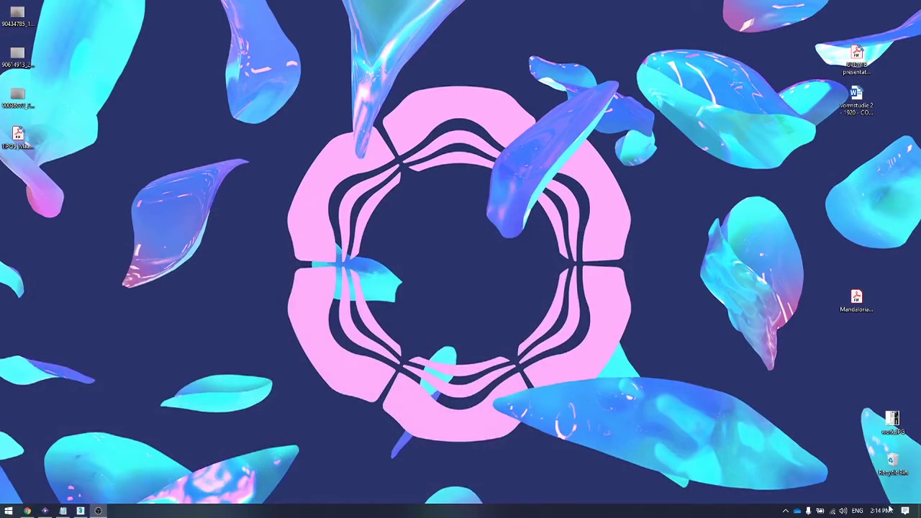
pyautogui.doubleClick(892, 464)
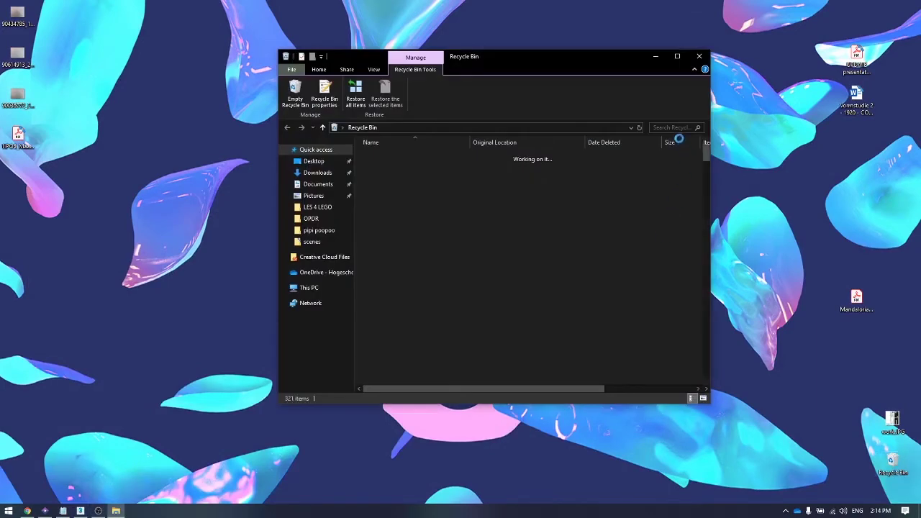
pyautogui.click(655, 128)
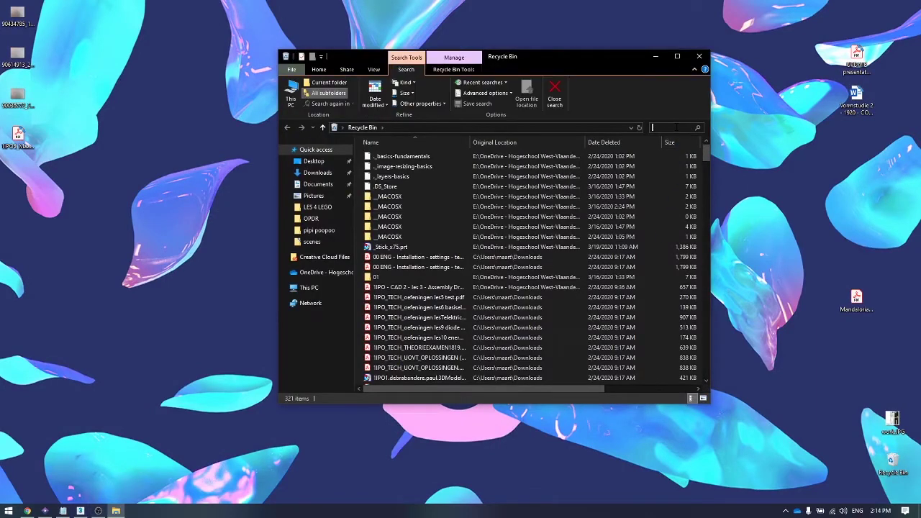
pyautogui.write('stl')
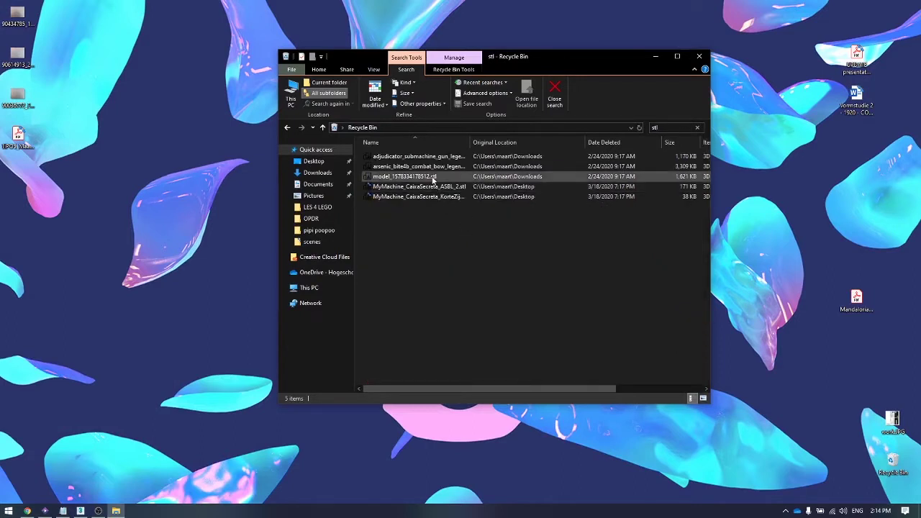
pyautogui.moveTo(431, 196); pyautogui.dragTo(114, 223)
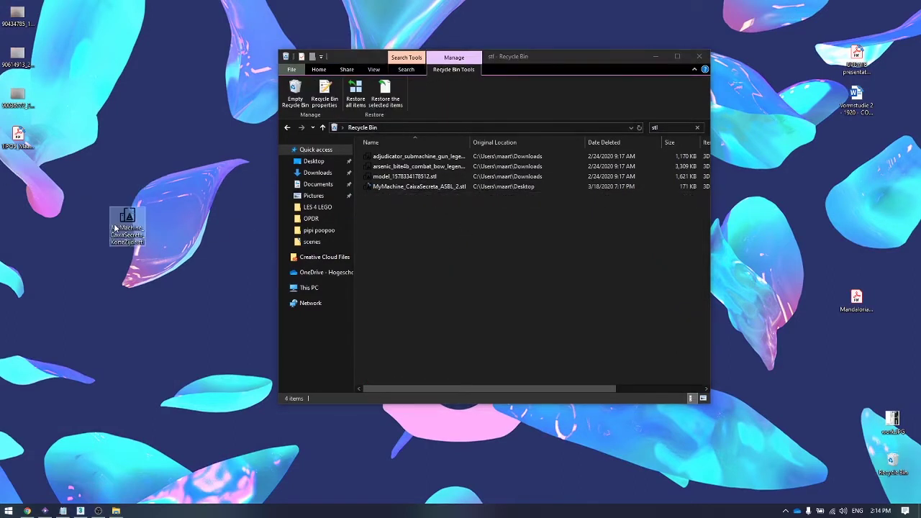
pyautogui.click(655, 56)
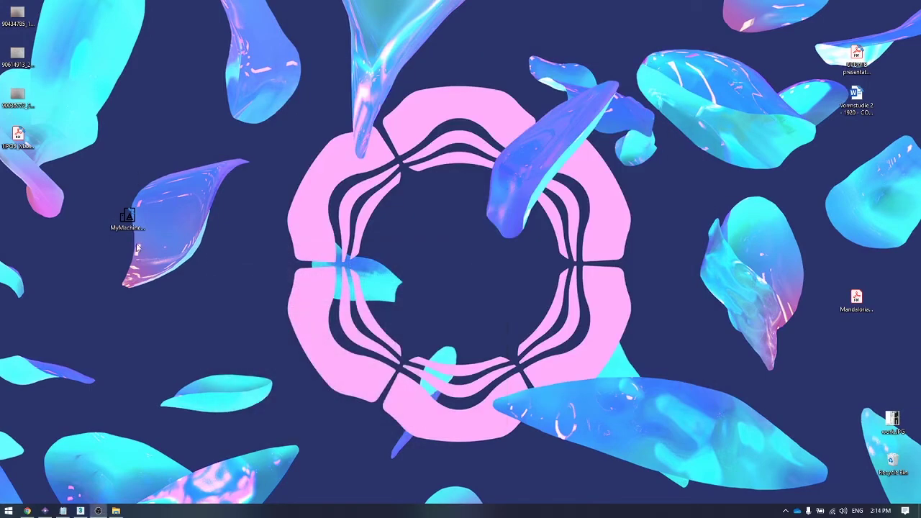
# Step: Switch to 3ds Max and import MyMachine_CaixaSecreta_KorteZijde.stl from the desktop with the default STL import options
pyautogui.click(80, 511)
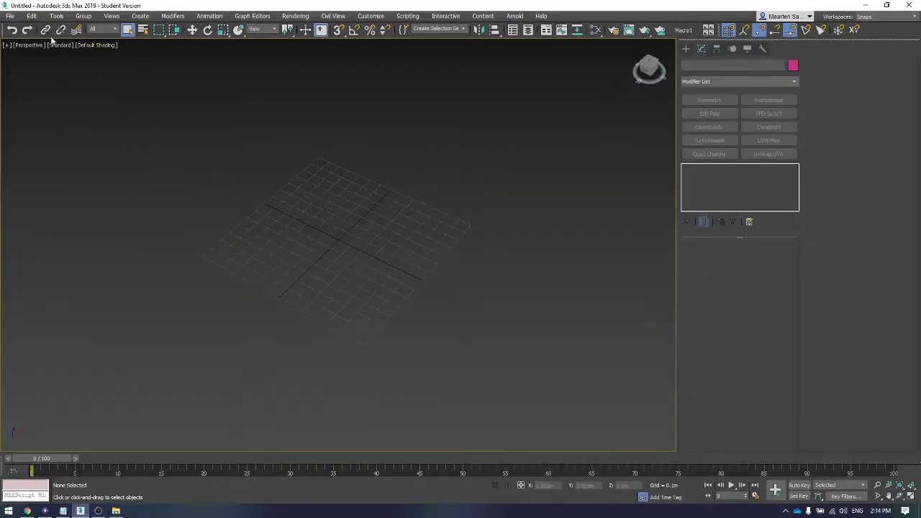
pyautogui.click(11, 16)
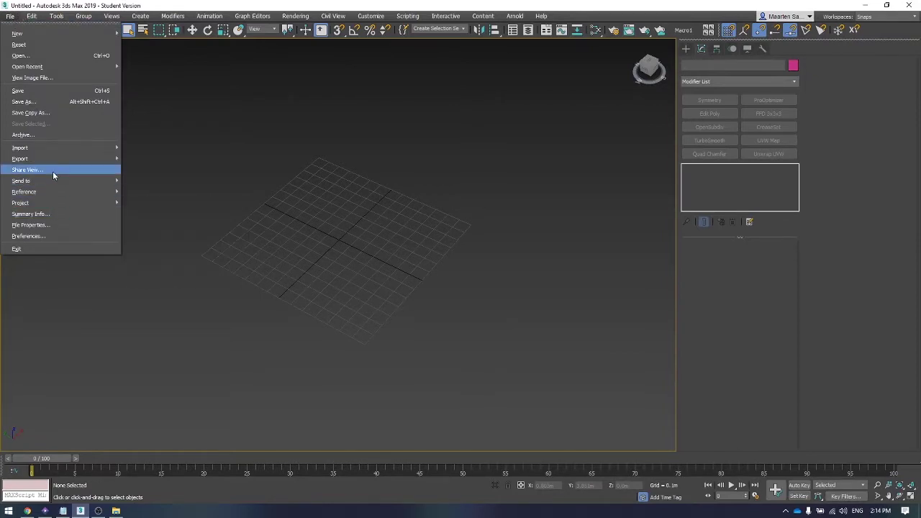
pyautogui.moveTo(48, 155)
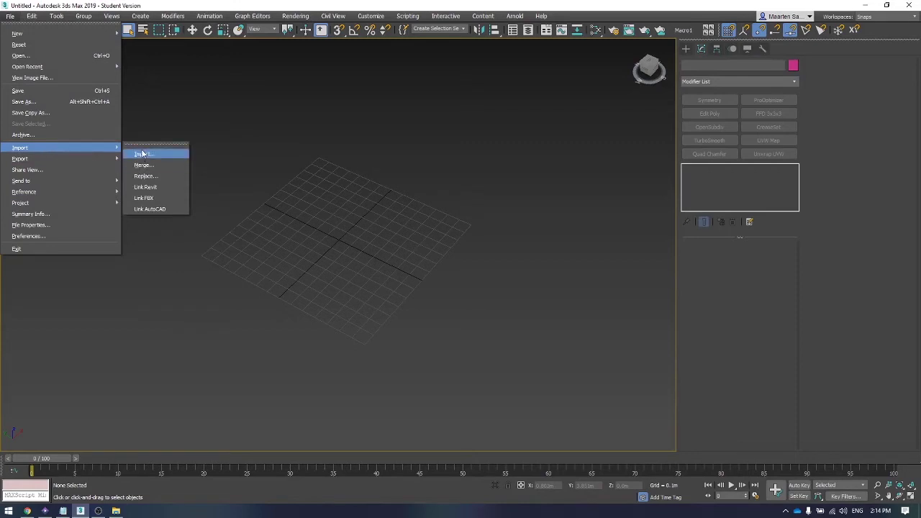
pyautogui.click(141, 150)
pyautogui.click(40, 118)
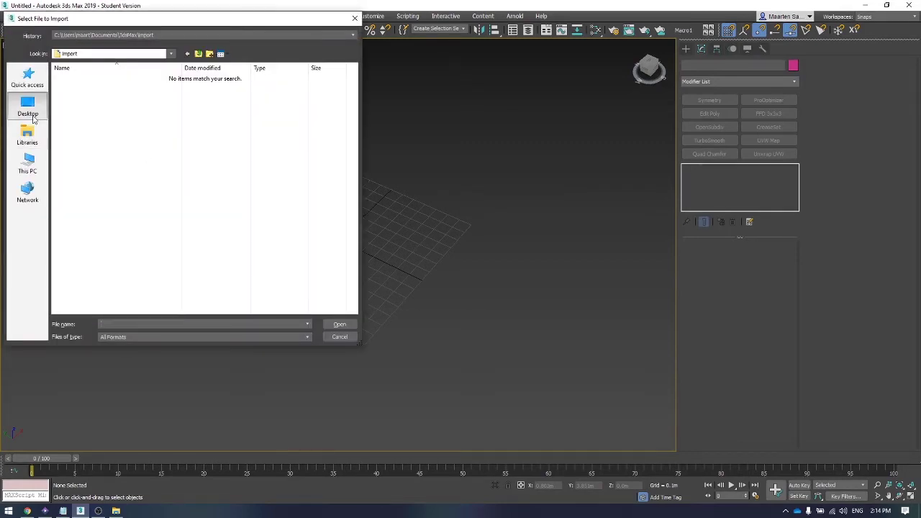
pyautogui.click(115, 149)
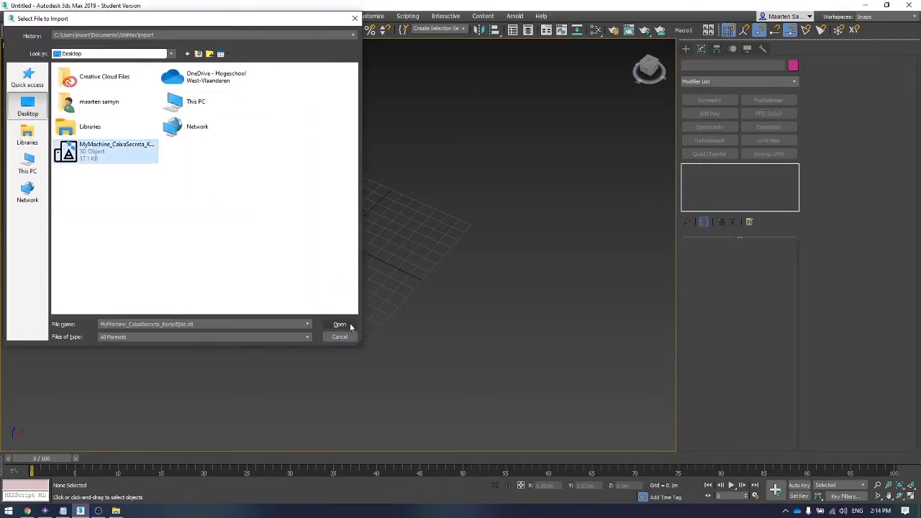
pyautogui.click(340, 324)
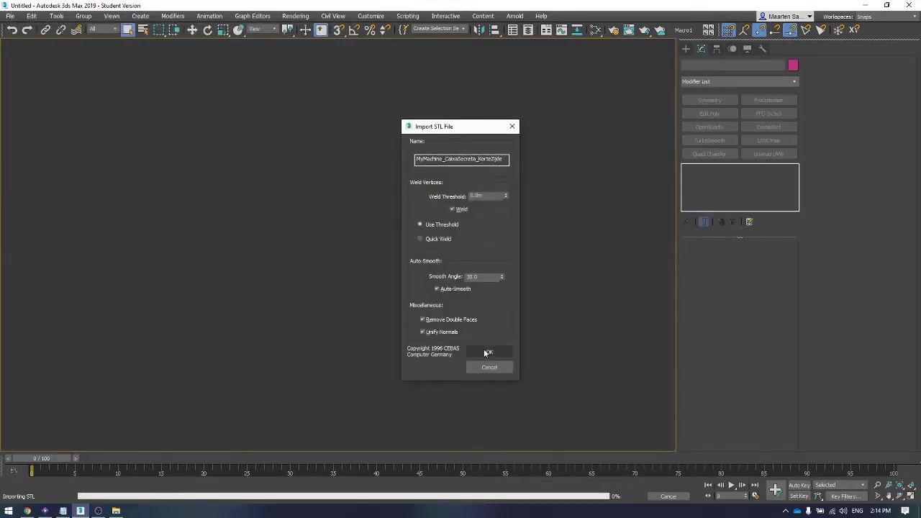
pyautogui.click(489, 352)
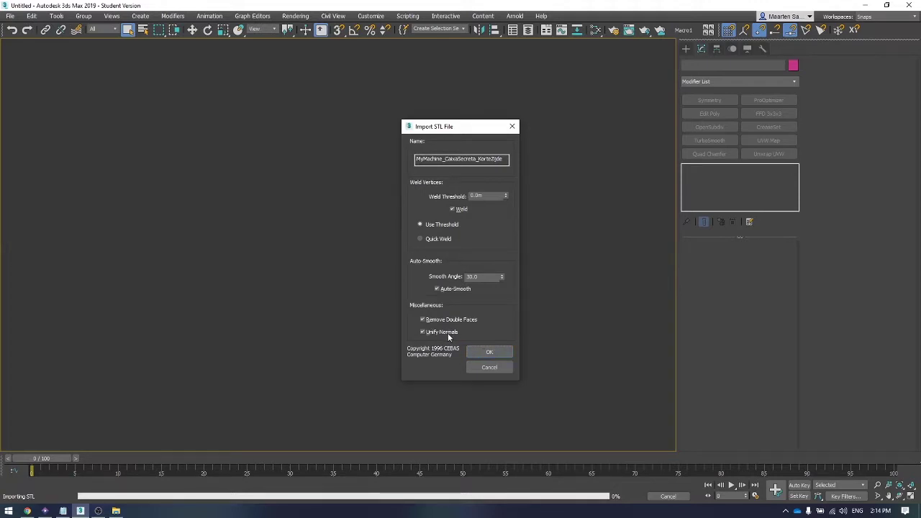
pyautogui.click(489, 352)
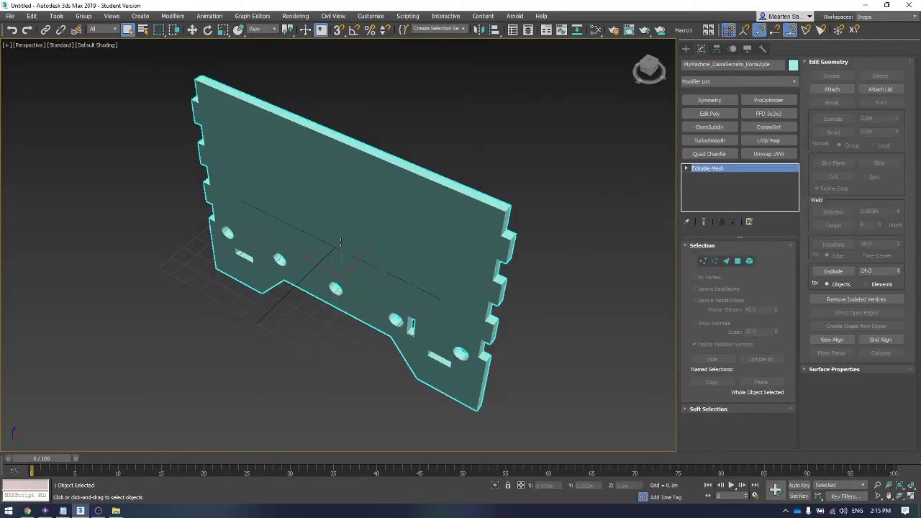
# Step: Open Render Setup, make a test render of the imported panel with the Scanline Renderer, and close the rendered frame
pyautogui.scroll(-4, 341, 248)
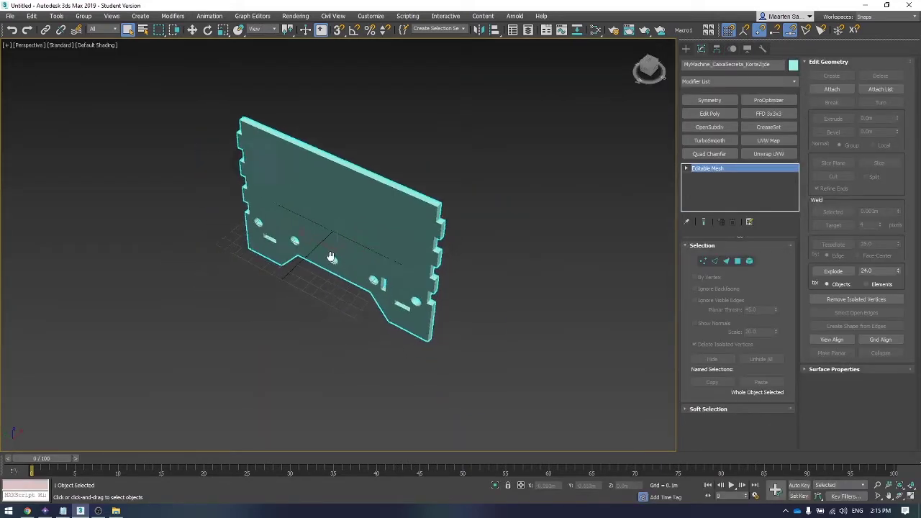
pyautogui.moveTo(337, 276); pyautogui.dragTo(351, 256, button='middle')
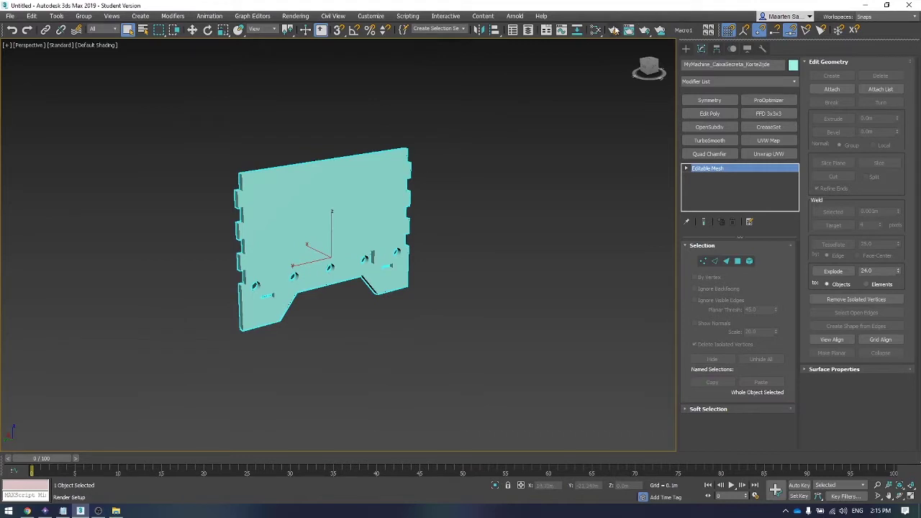
pyautogui.click(615, 30)
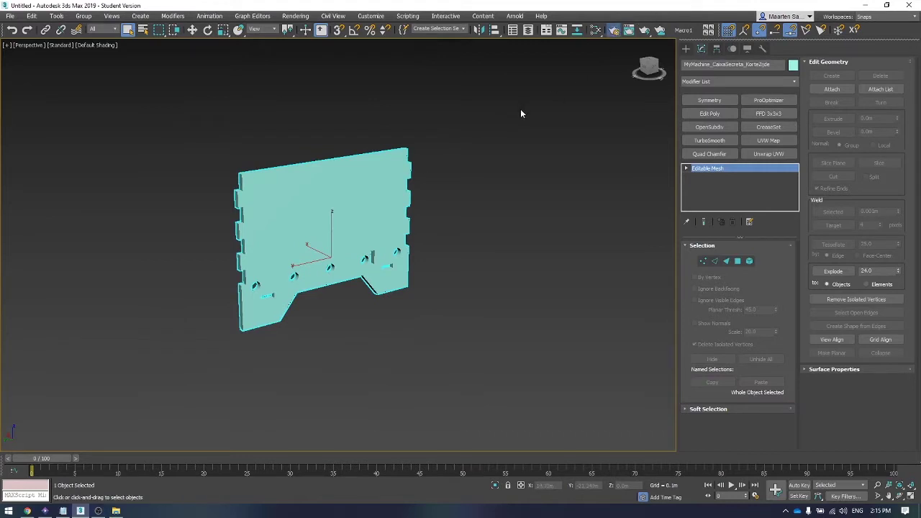
pyautogui.moveTo(257, 90); pyautogui.dragTo(118, 97)
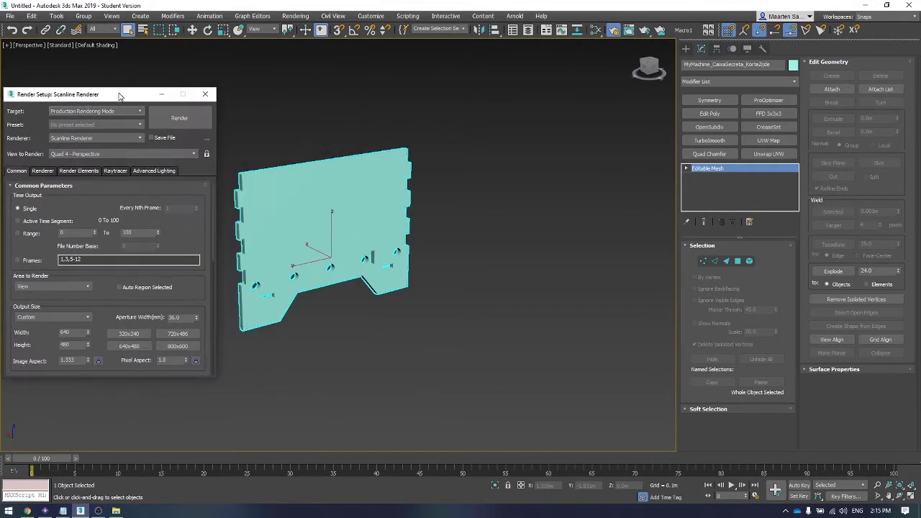
pyautogui.moveTo(353, 191); pyautogui.dragTo(408, 202, button='middle')
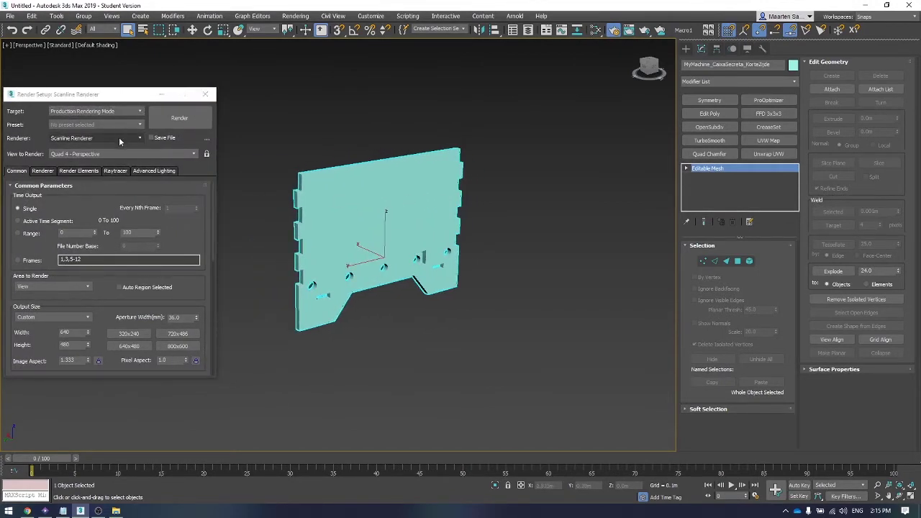
pyautogui.click(166, 122)
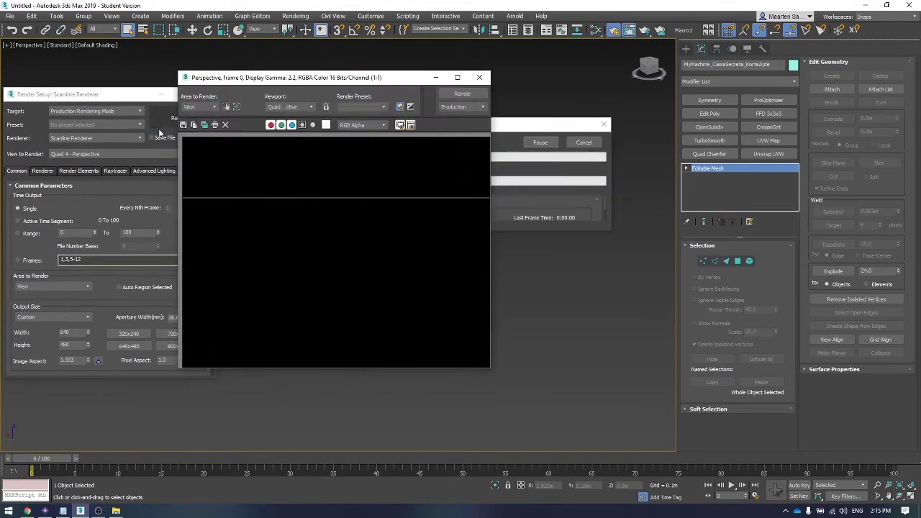
pyautogui.click(479, 77)
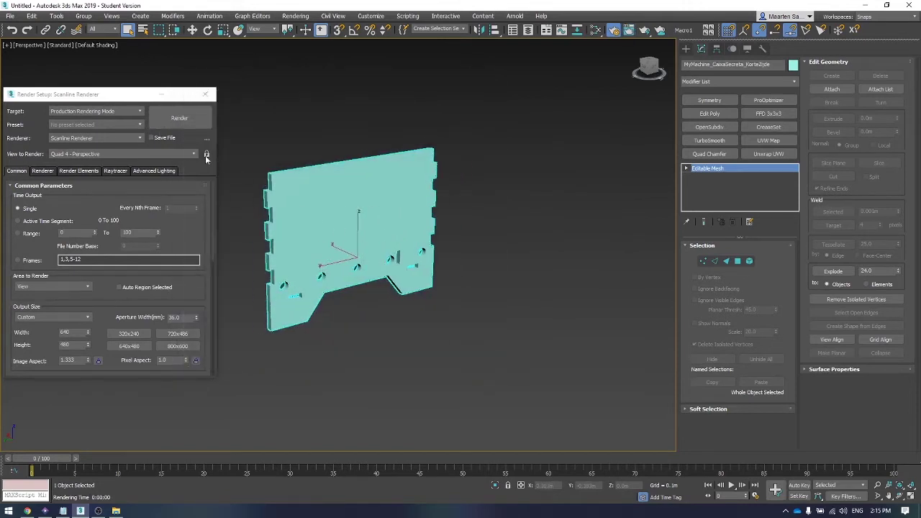
# Step: Set the production renderer to Arnold and switch the render target to ActiveShade Mode
pyautogui.click(123, 136)
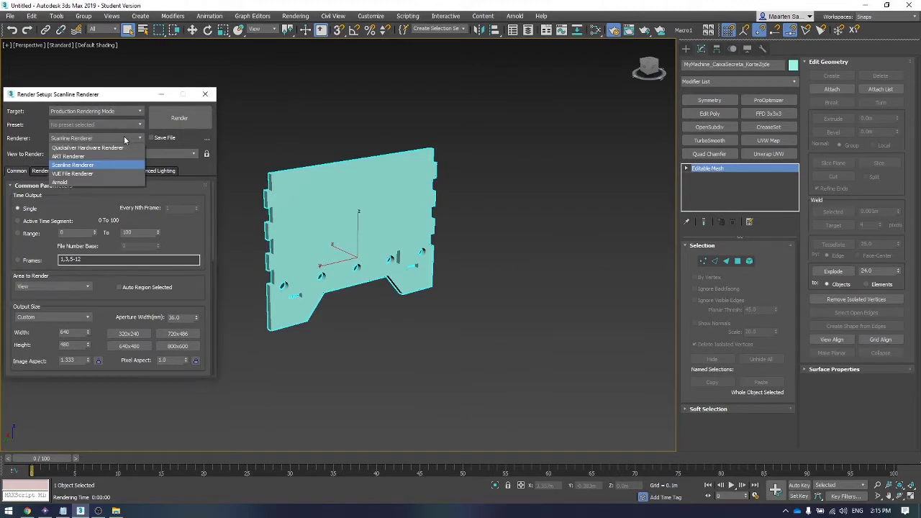
pyautogui.click(91, 182)
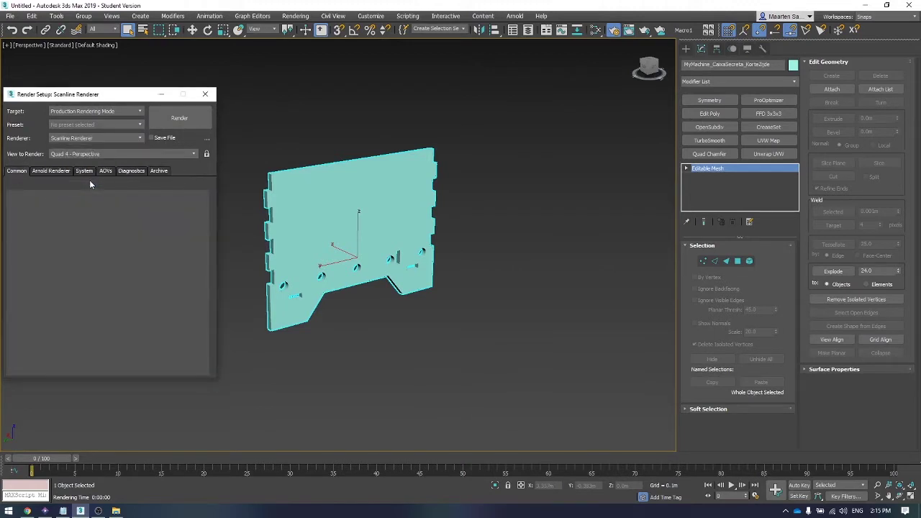
pyautogui.click(115, 113)
pyautogui.click(109, 136)
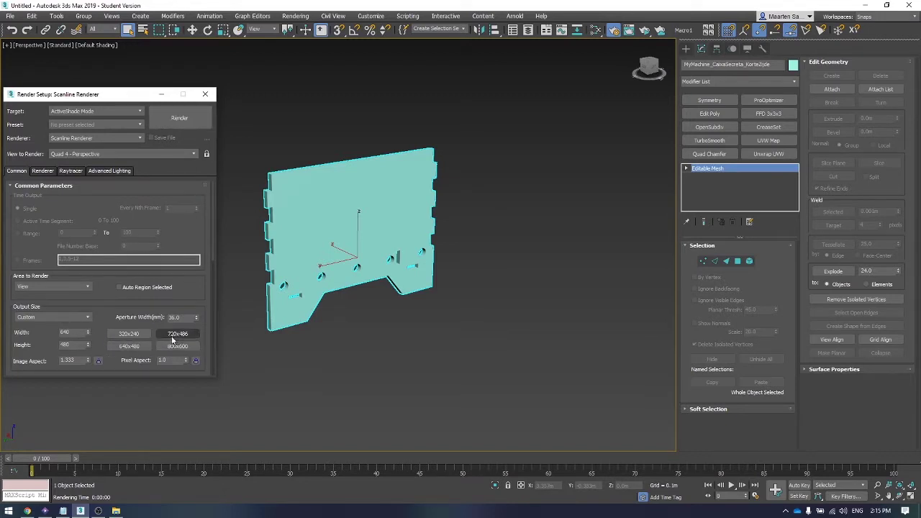
# Step: Try the HDTV (video) output size preset and return the output size to Custom
pyautogui.scroll(-1, 166, 338)
pyautogui.click(72, 305)
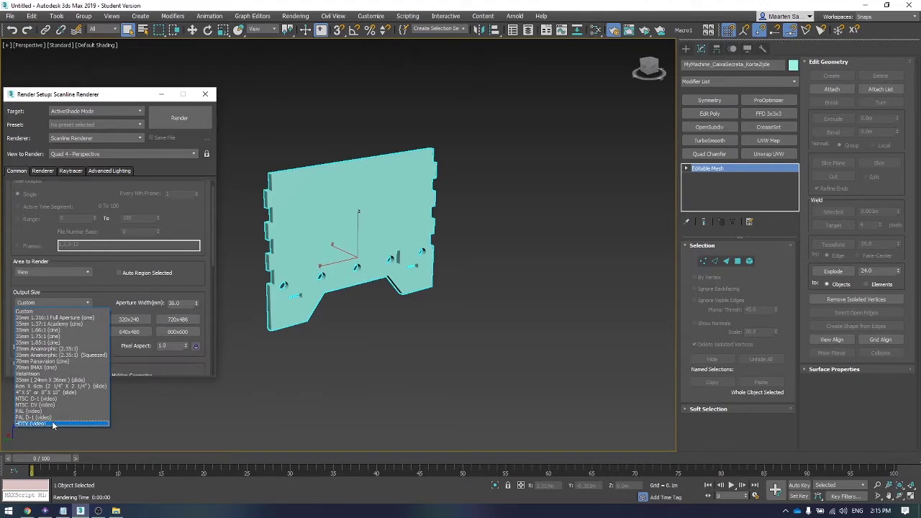
pyautogui.click(42, 424)
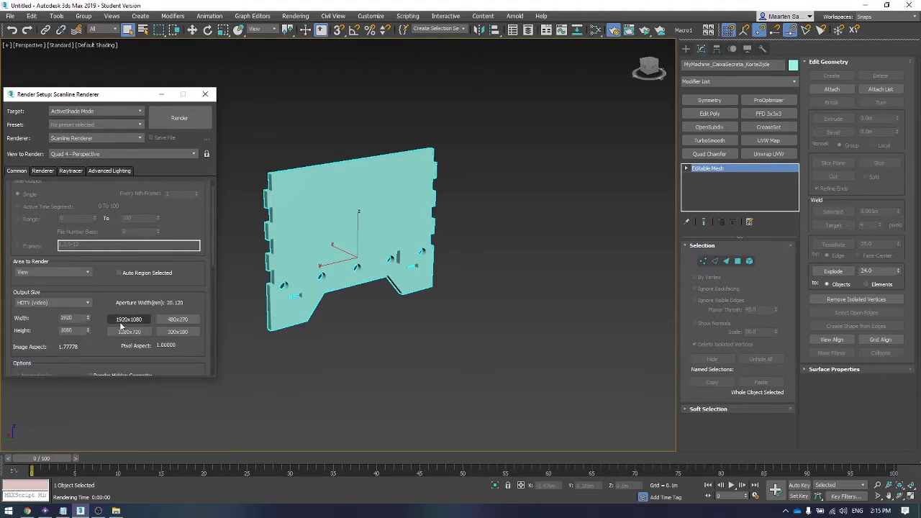
pyautogui.click(84, 307)
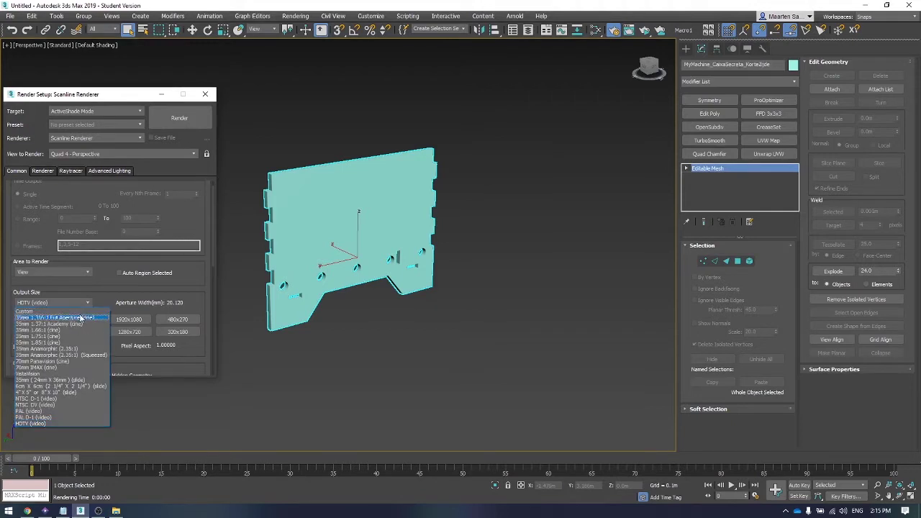
pyautogui.click(79, 309)
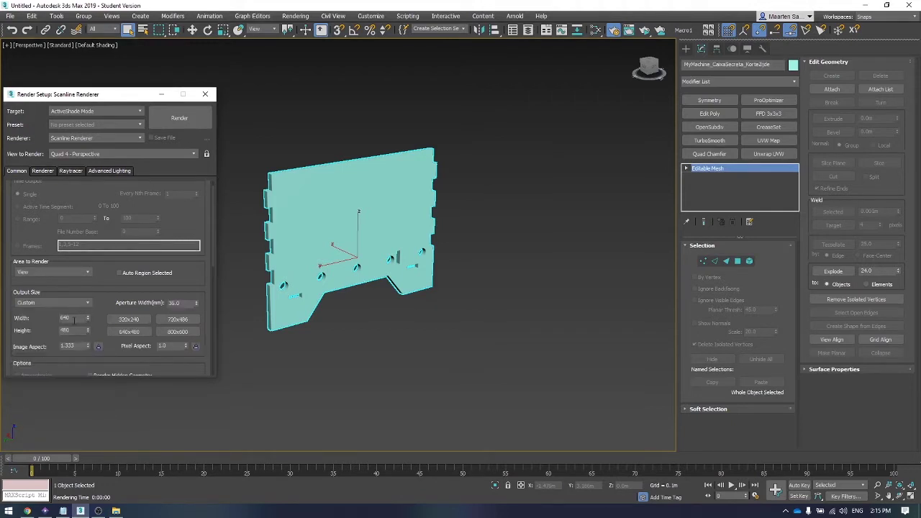
# Step: Set the ActiveShade renderer to Arnold and start an ActiveShade render of the perspective view
pyautogui.click(160, 123)
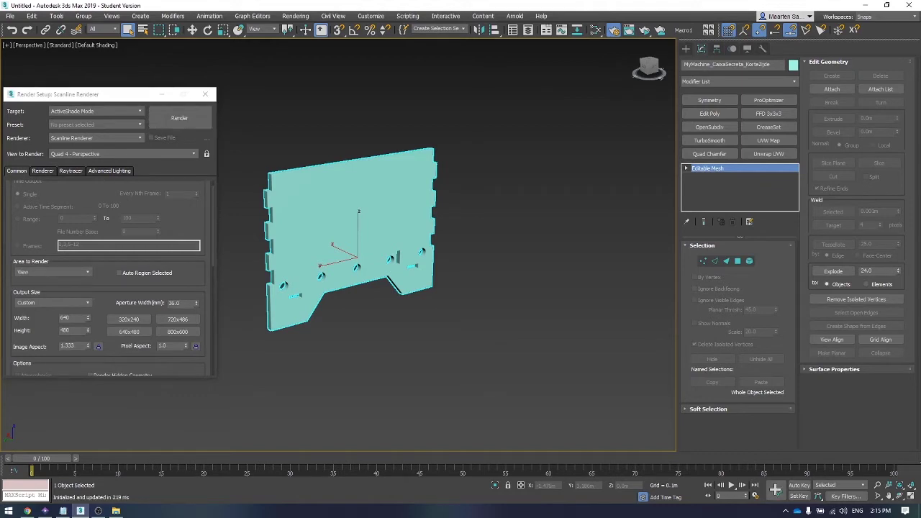
pyautogui.click(101, 138)
pyautogui.click(84, 166)
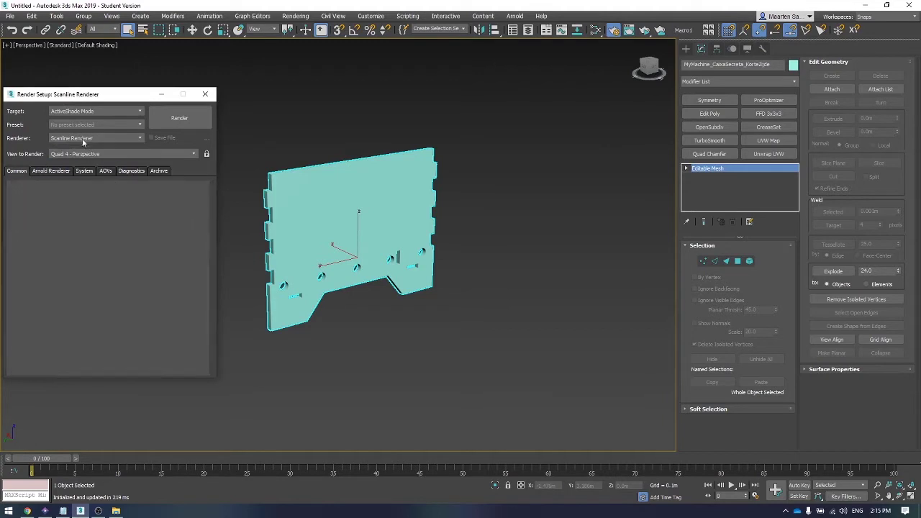
pyautogui.click(181, 123)
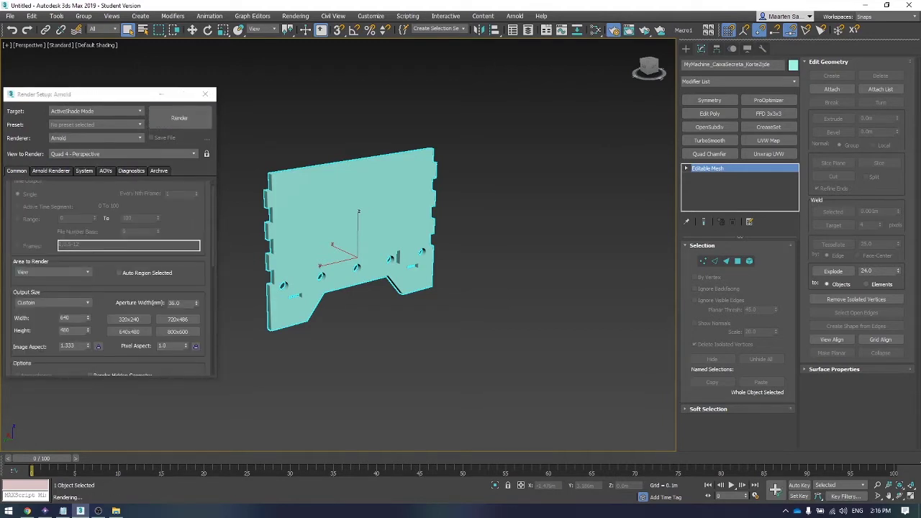
# Step: Arrange a narrowed ActiveShade window beside the model with Render Setup minimized, and check its live update while changing the view
pyautogui.moveTo(319, 78); pyautogui.dragTo(200, 65)
pyautogui.click(159, 96)
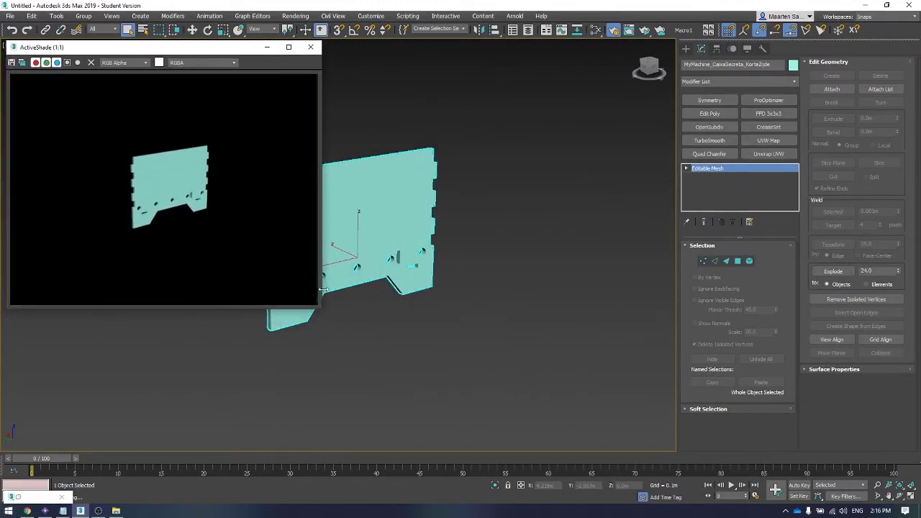
pyautogui.moveTo(323, 306); pyautogui.dragTo(192, 267)
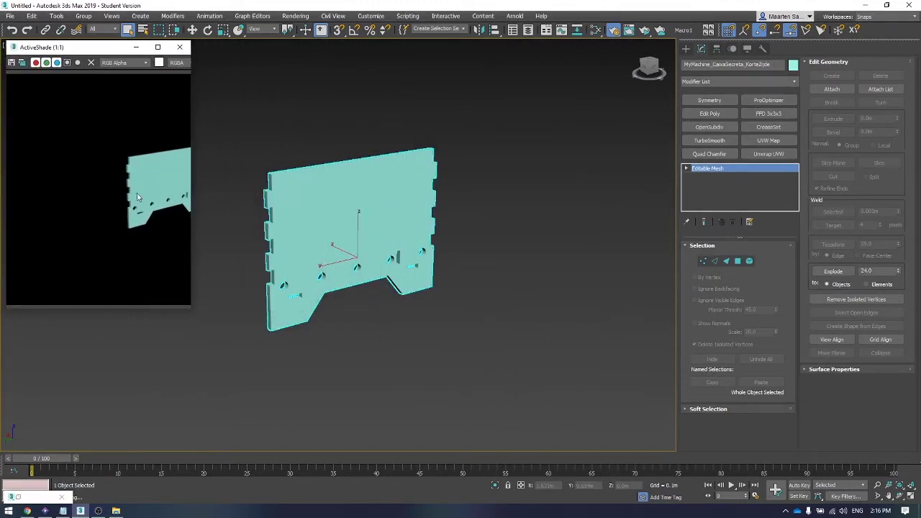
pyautogui.scroll(-8, 368, 259)
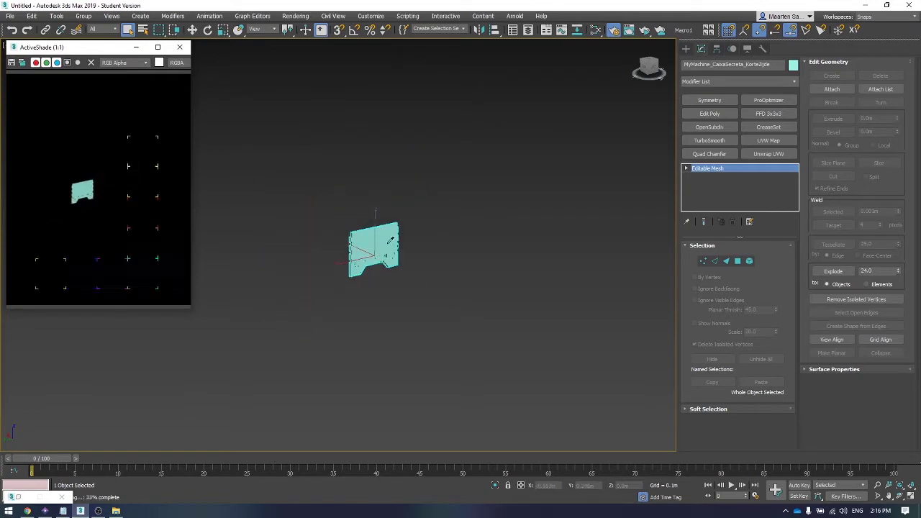
pyautogui.scroll(8, 368, 260)
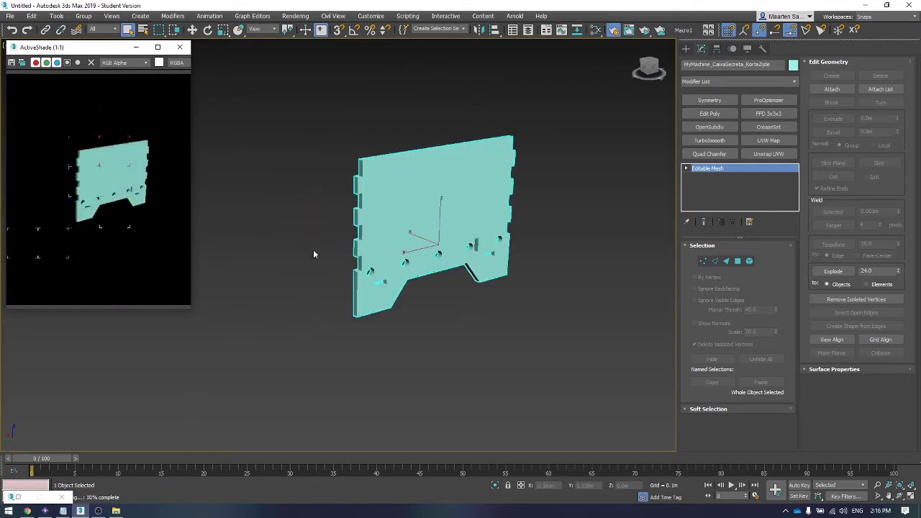
pyautogui.scroll(-3, 396, 239)
pyautogui.scroll(2, 396, 240)
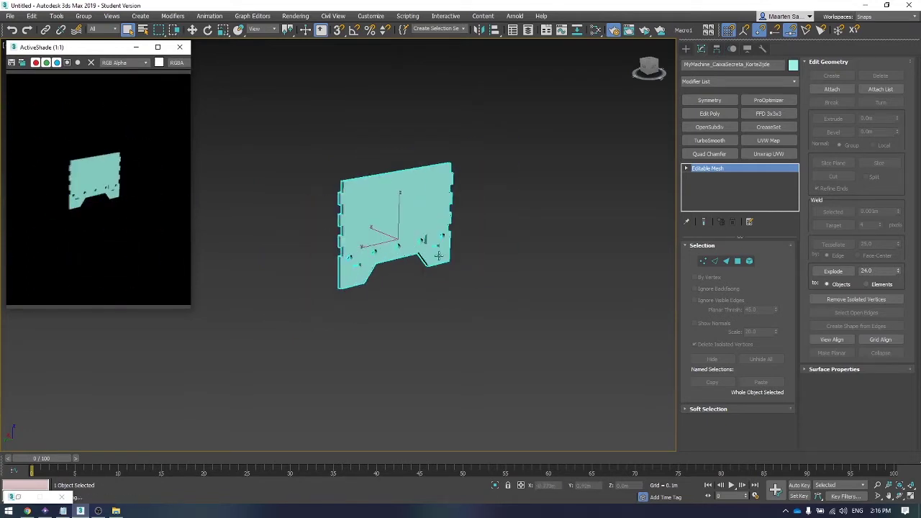
# Step: Create a standard Box around the panel in the top view, about 9.83 m long, 10.79 m wide and 12.29 m high
pyautogui.click(618, 243)
pyautogui.click(686, 49)
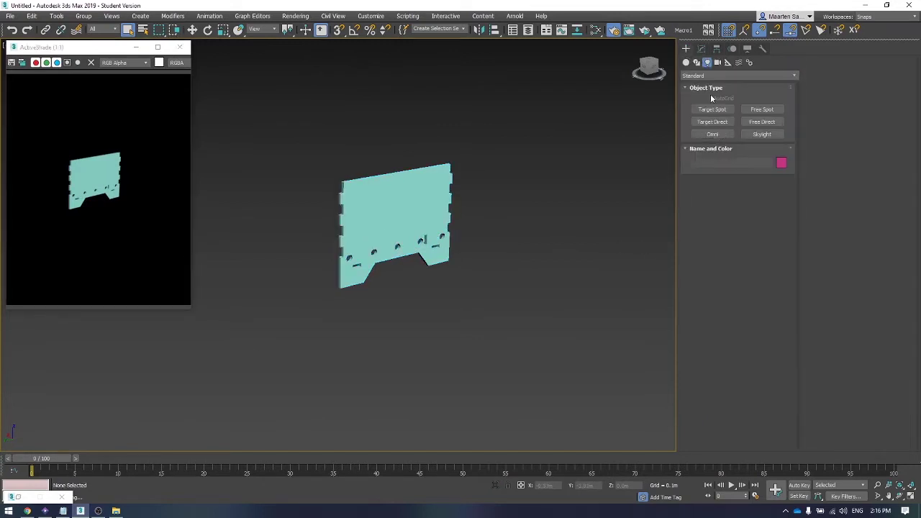
pyautogui.click(692, 74)
pyautogui.click(687, 73)
pyautogui.click(686, 63)
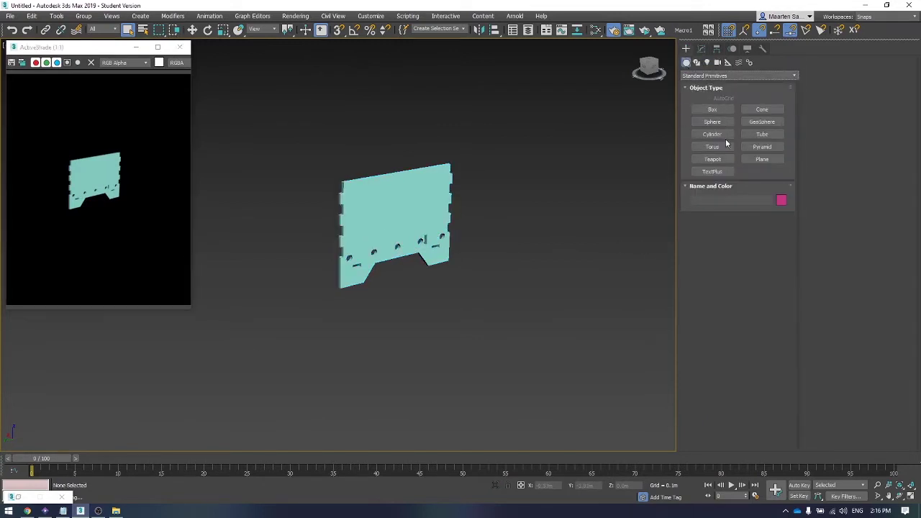
pyautogui.click(712, 108)
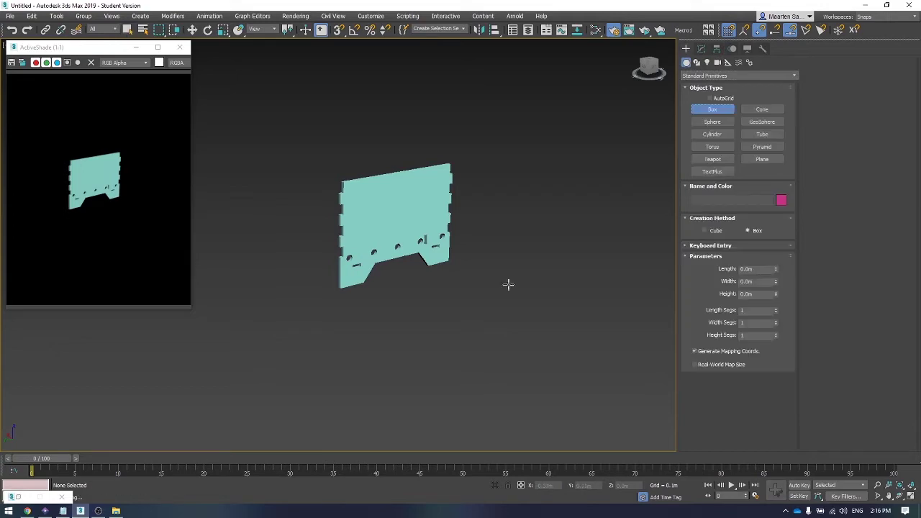
pyautogui.scroll(-2, 462, 298)
pyautogui.keyDown('alt'); pyautogui.moveTo(434, 280); pyautogui.dragTo(433, 312, button='middle'); pyautogui.keyUp('alt')
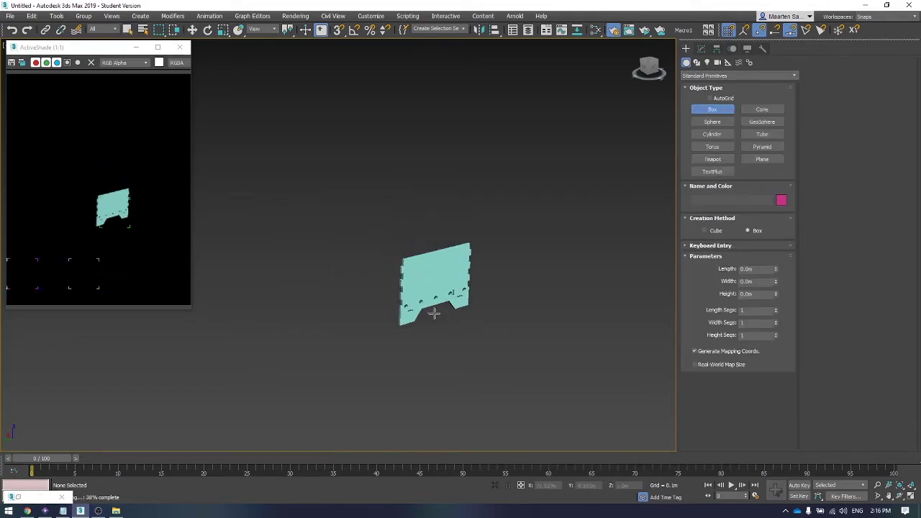
pyautogui.press('t')
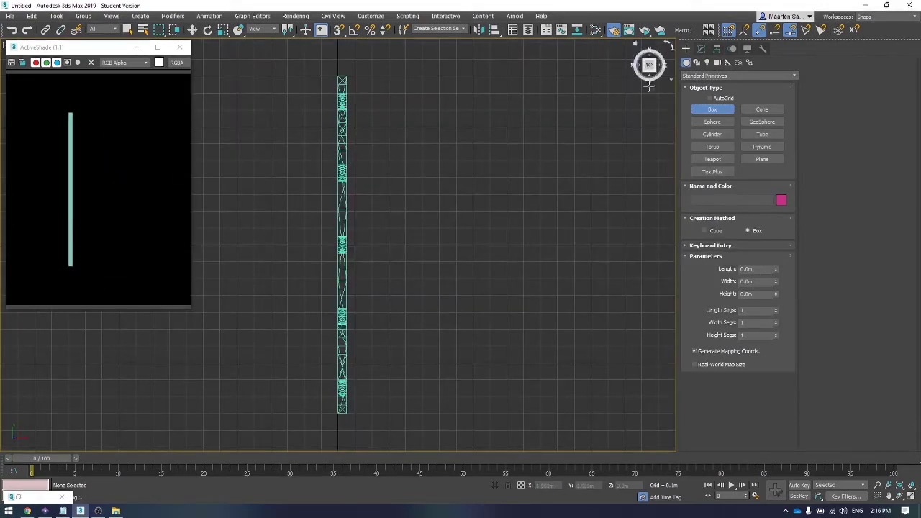
pyautogui.scroll(-5, 447, 168)
pyautogui.scroll(-3, 448, 105)
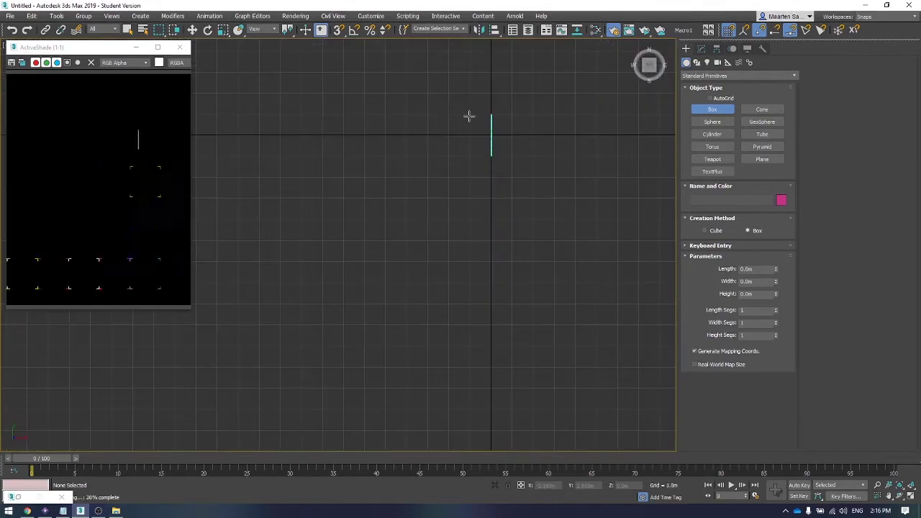
pyautogui.moveTo(456, 109); pyautogui.dragTo(372, 174, button='middle')
pyautogui.moveTo(346, 178); pyautogui.dragTo(534, 333)
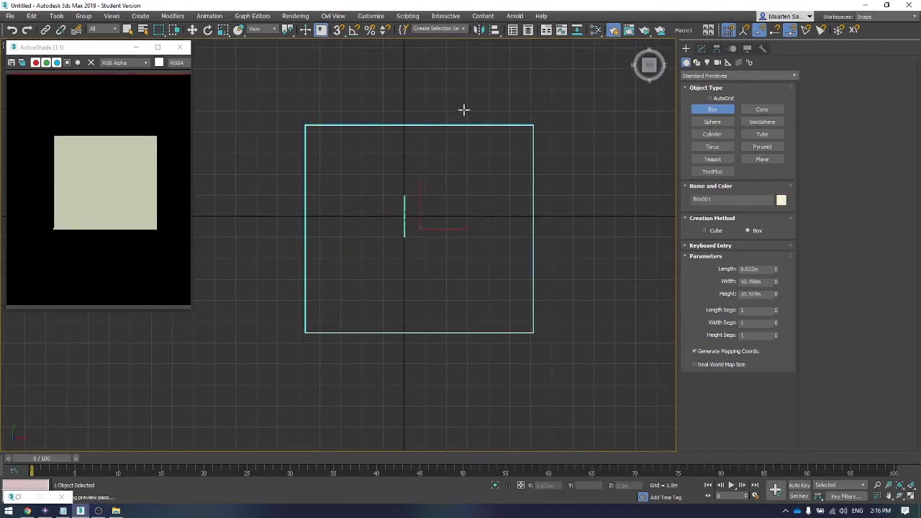
pyautogui.click(458, 74)
# Step: Scale the box uniformly to about 226 percent and flatten it along Z to about 39 percent of that height
pyautogui.moveTo(450, 335); pyautogui.dragTo(454, 329, button='middle')
pyautogui.press('p')
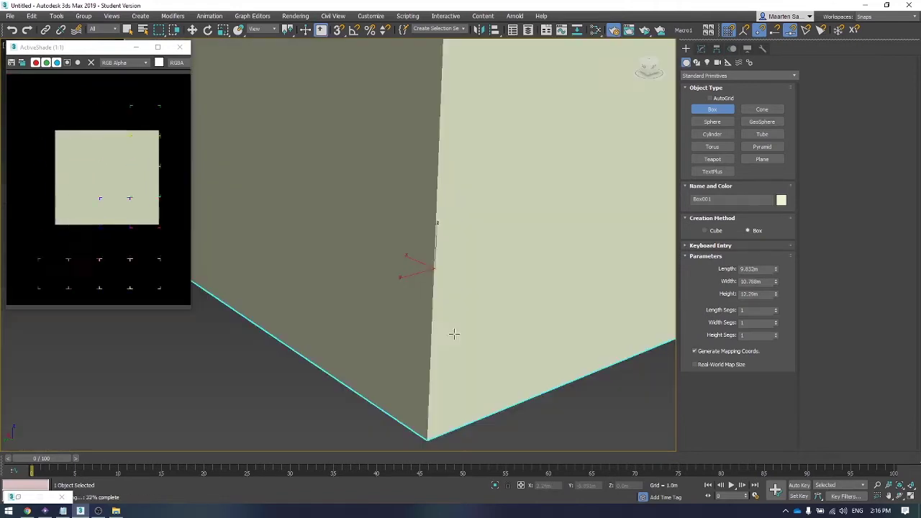
pyautogui.scroll(-5, 454, 331)
pyautogui.scroll(5, 459, 328)
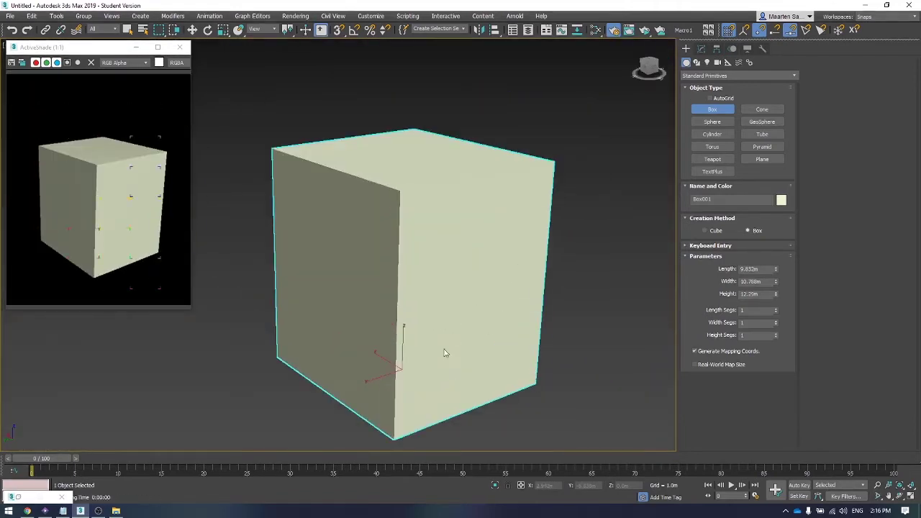
pyautogui.press('r')
pyautogui.scroll(5, 369, 323)
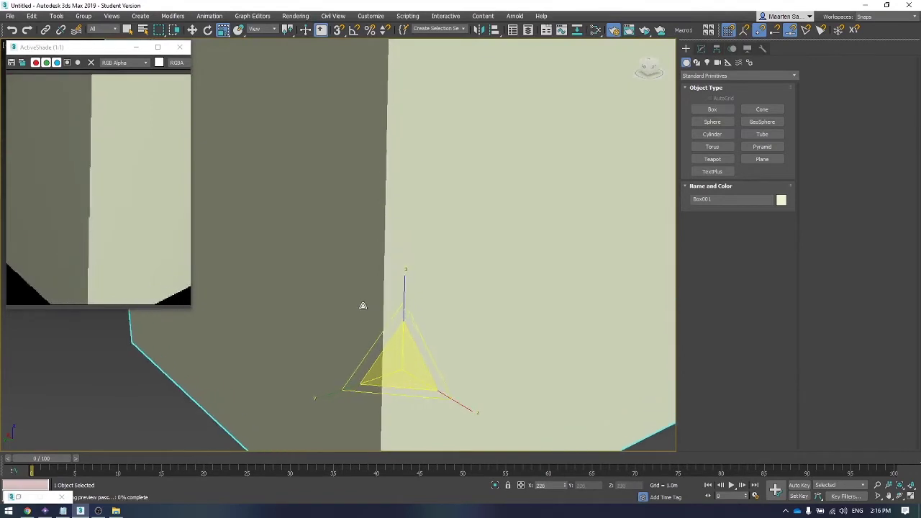
pyautogui.keyDown('alt'); pyautogui.moveTo(405, 335); pyautogui.dragTo(400, 378, button='middle'); pyautogui.keyUp('alt')
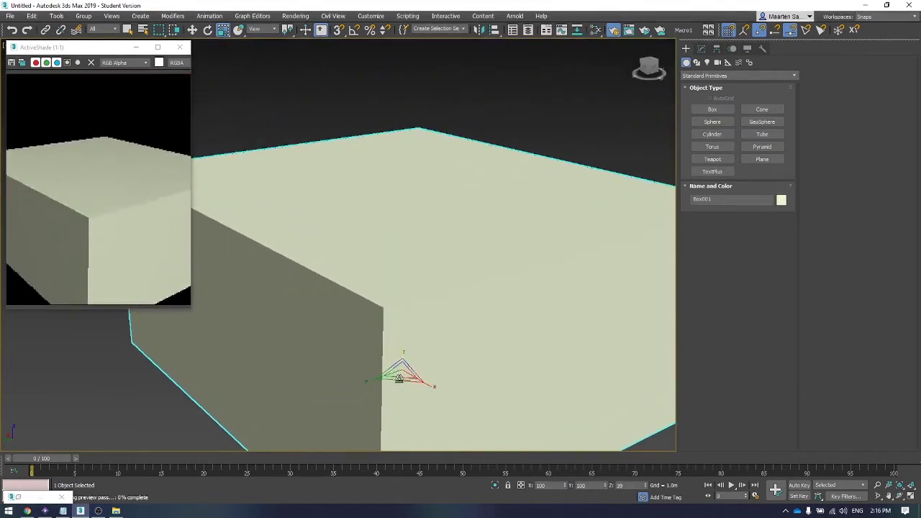
# Step: Convert the scaled box to an Editable Poly
pyautogui.rightClick(450, 240)
pyautogui.click(475, 261)
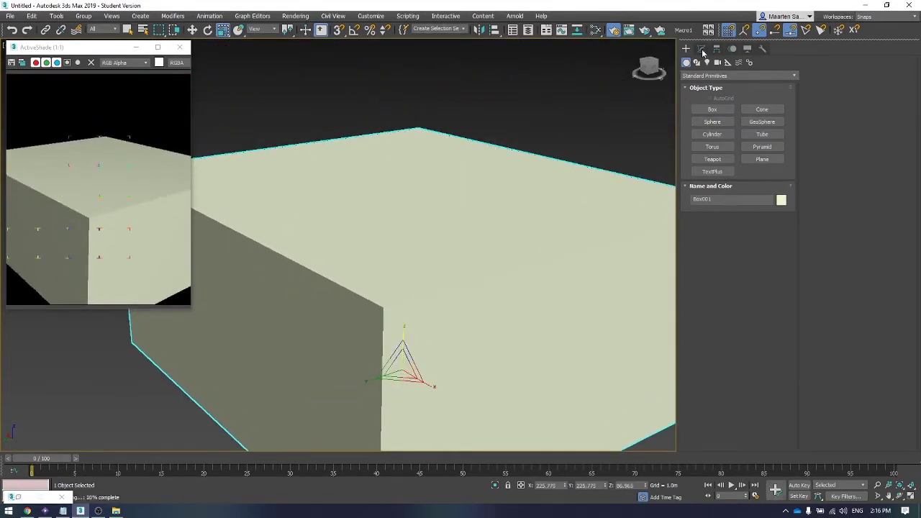
pyautogui.click(702, 50)
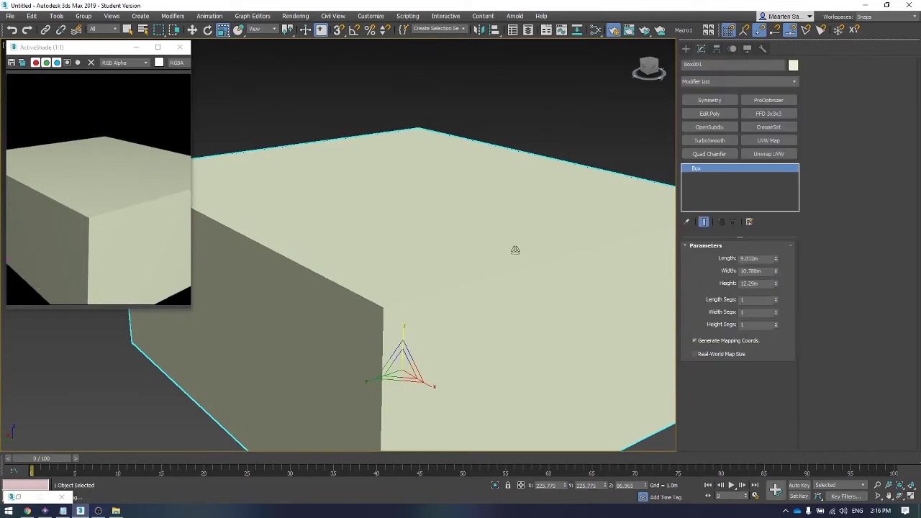
pyautogui.rightClick(515, 250)
pyautogui.moveTo(556, 343)
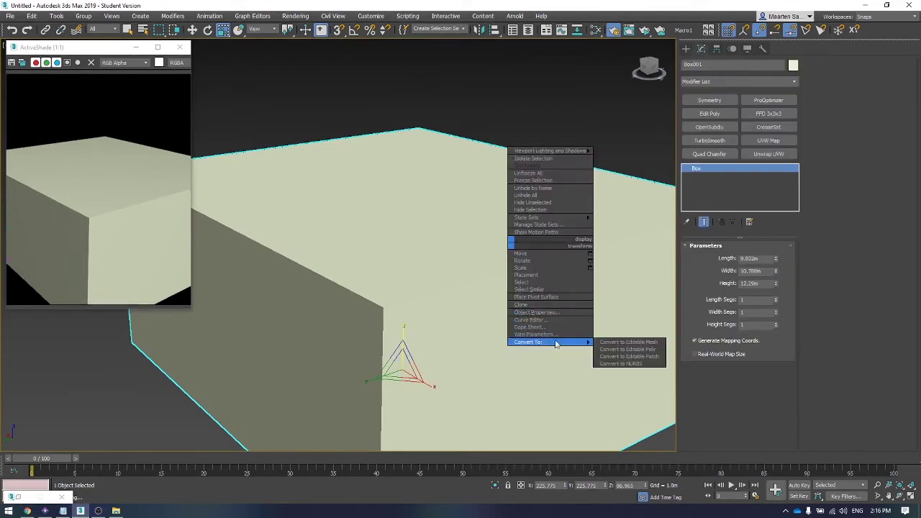
pyautogui.click(624, 349)
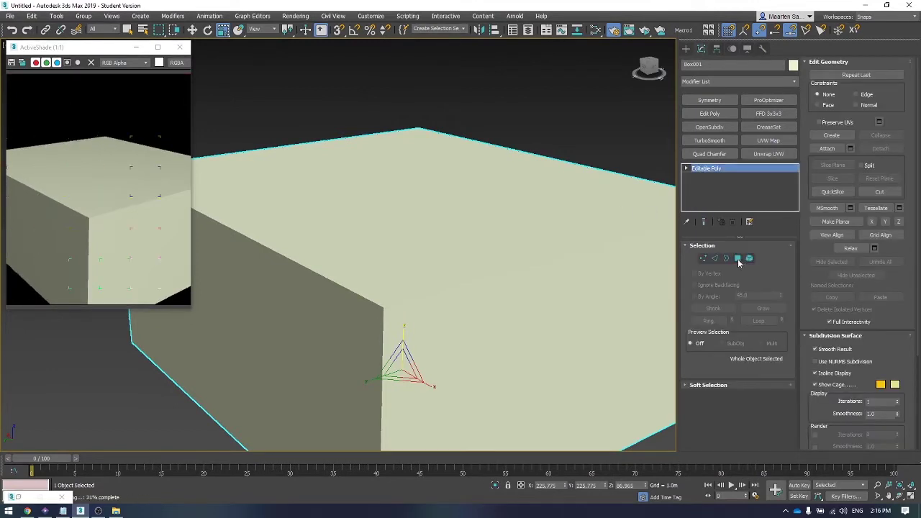
# Step: Delete the box's top polygon in Polygon sub-object mode to open the box
pyautogui.click(738, 259)
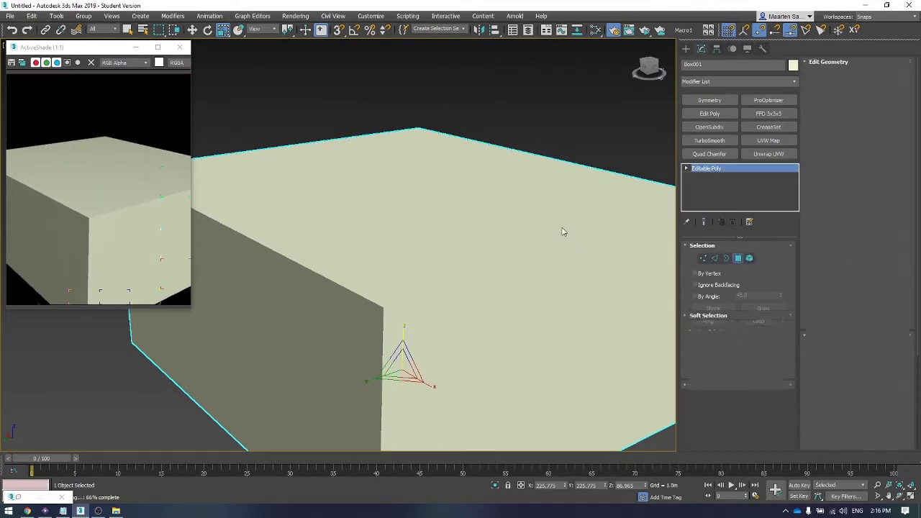
pyautogui.click(562, 230)
pyautogui.press('Delete')
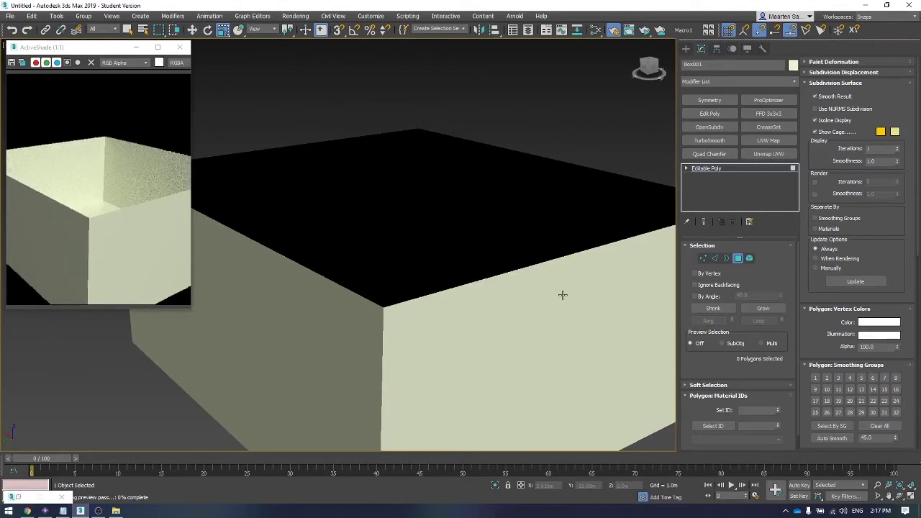
# Step: Select all five polygons of the open box and flip their normals so the faces point inward
pyautogui.scroll(-5, 568, 302)
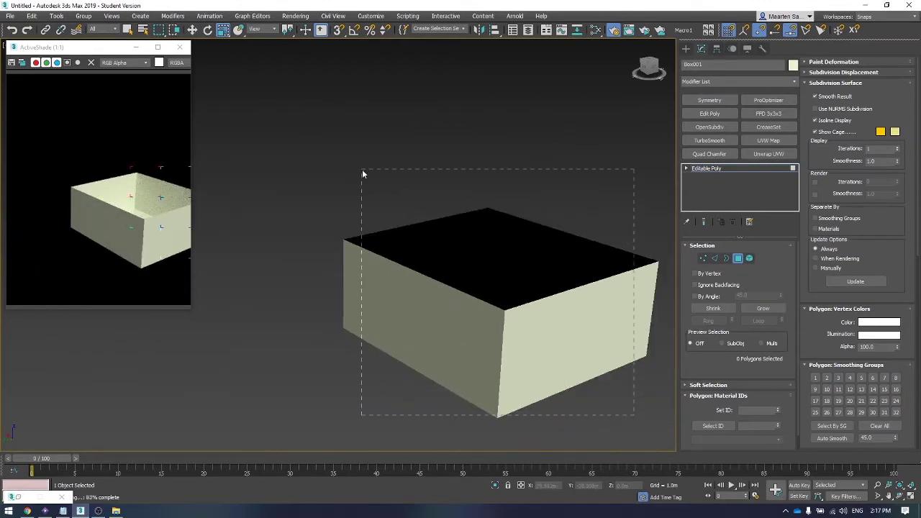
pyautogui.moveTo(361, 169); pyautogui.dragTo(362, 169)
pyautogui.keyDown('alt'); pyautogui.moveTo(503, 255); pyautogui.dragTo(633, 316, button='middle'); pyautogui.keyUp('alt')
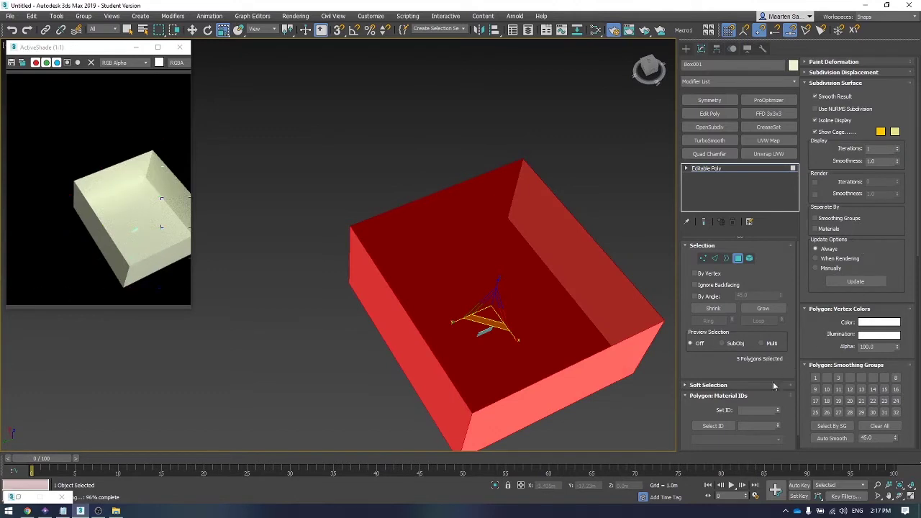
pyautogui.scroll(-5, 859, 267)
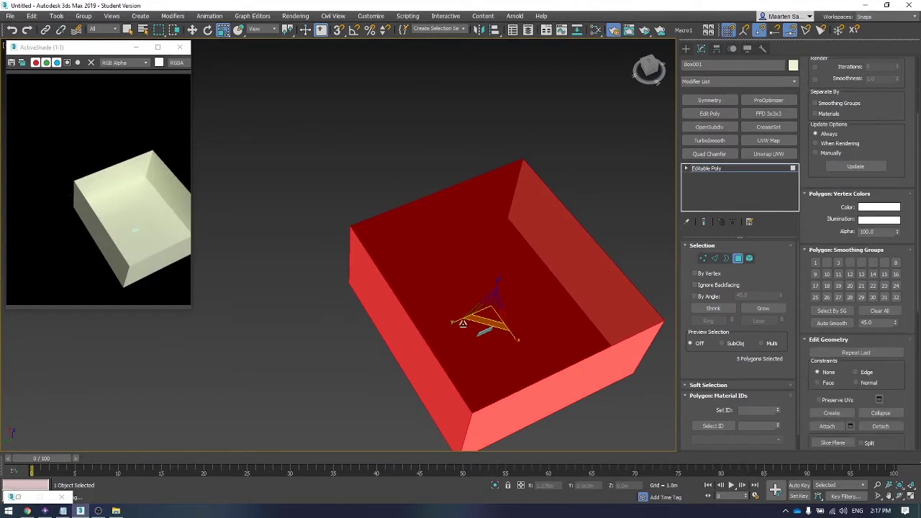
pyautogui.scroll(-1, 764, 335)
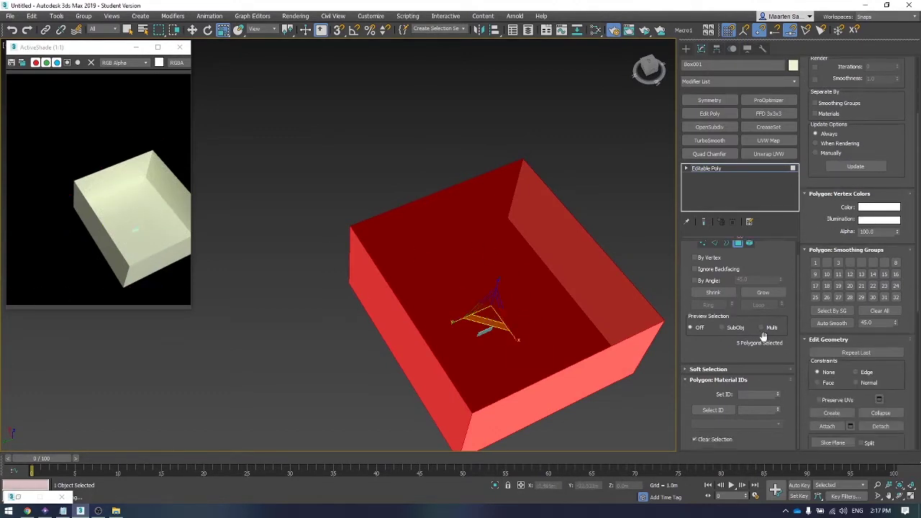
pyautogui.scroll(4, 860, 296)
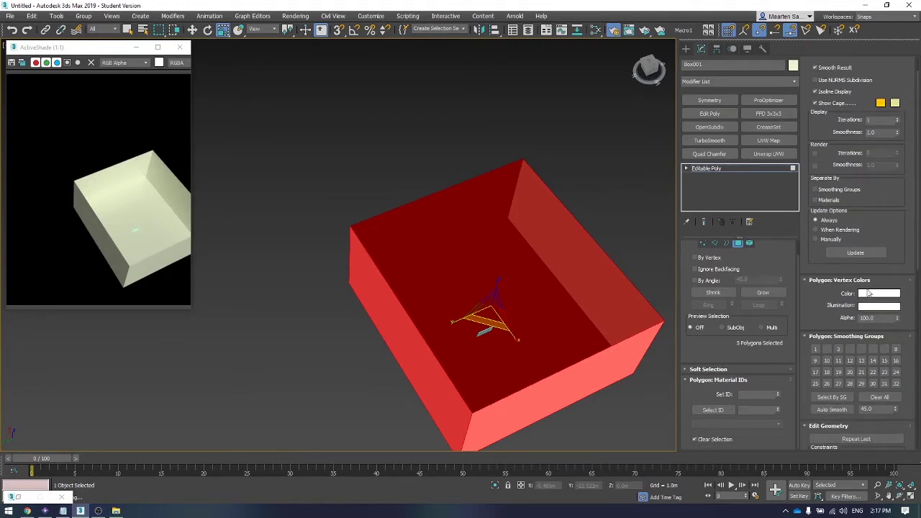
pyautogui.scroll(1, 868, 293)
pyautogui.scroll(-2, 828, 267)
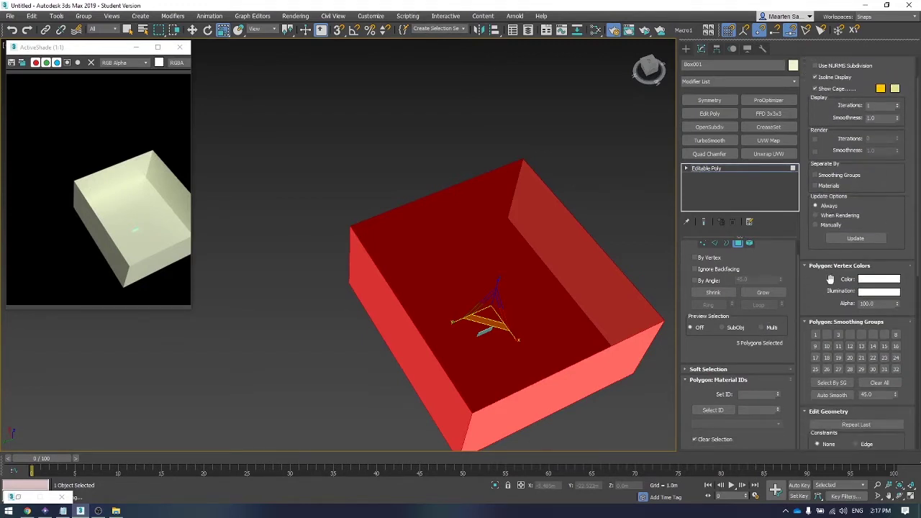
pyautogui.scroll(-7, 803, 388)
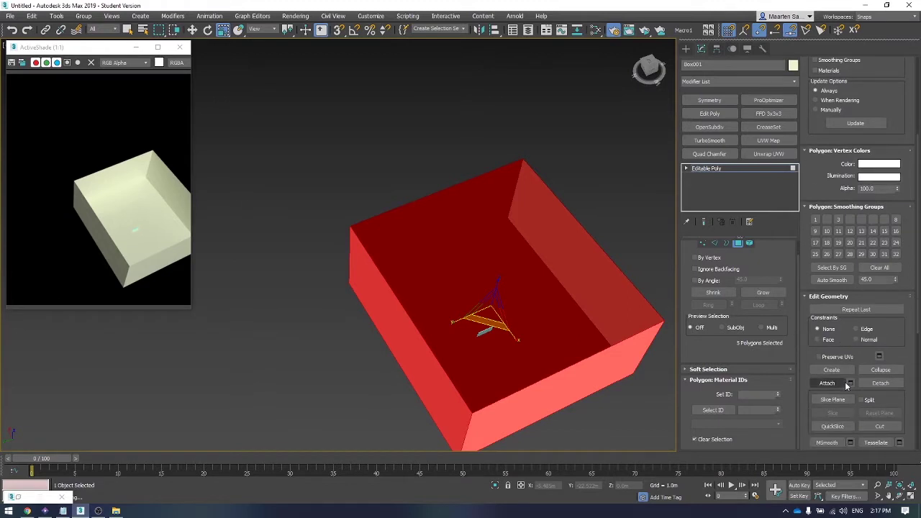
pyautogui.scroll(-6, 849, 386)
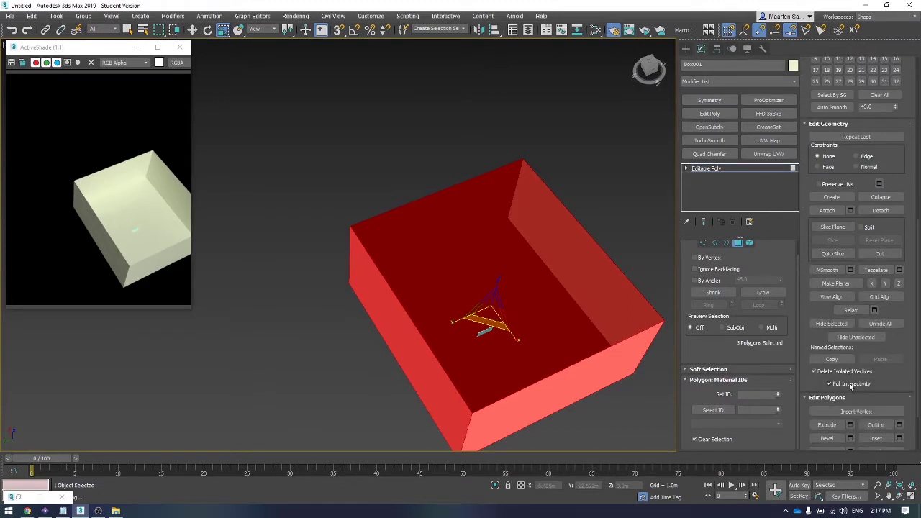
pyautogui.click(877, 394)
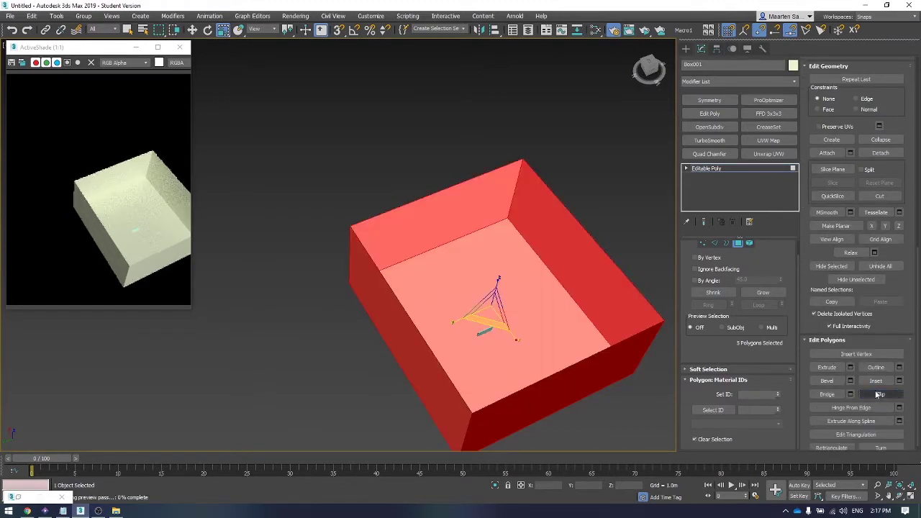
pyautogui.keyDown('alt'); pyautogui.moveTo(528, 296); pyautogui.dragTo(533, 288, button='middle'); pyautogui.keyUp('alt')
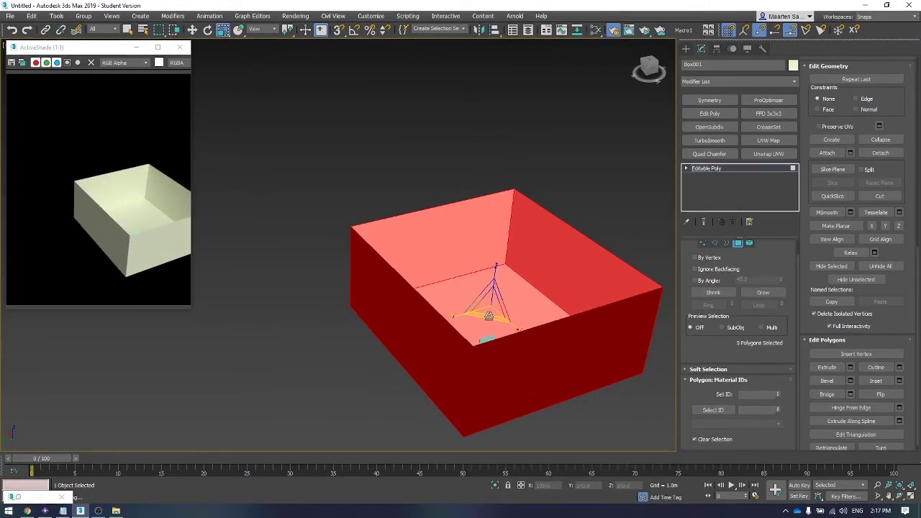
# Step: Leave the box's Polygon sub-object mode and move the panel up along Z so it stands on the box floor
pyautogui.keyDown('alt'); pyautogui.moveTo(488, 316); pyautogui.dragTo(440, 311, button='middle'); pyautogui.keyUp('alt')
pyautogui.scroll(5, 499, 341)
pyautogui.scroll(3, 499, 342)
pyautogui.scroll(-5, 413, 270)
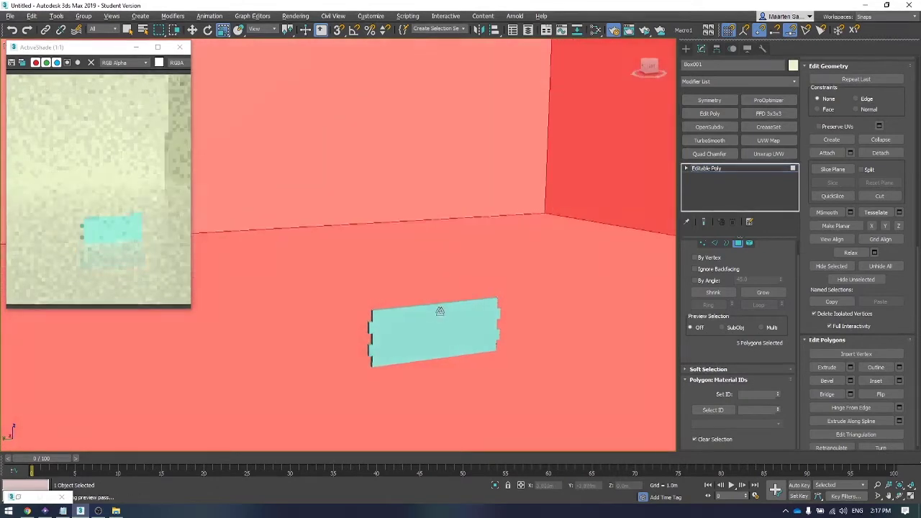
pyautogui.click(433, 320)
pyautogui.press('w')
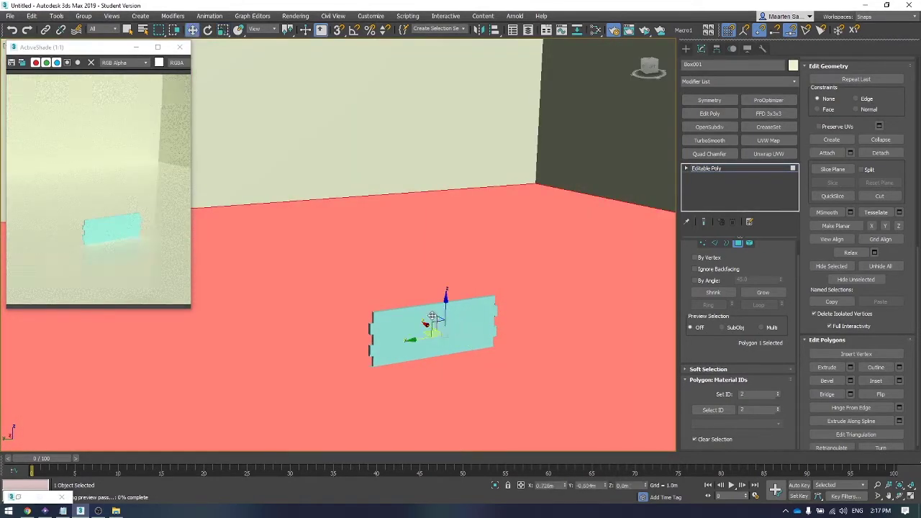
pyautogui.moveTo(445, 296)
pyautogui.mouseDown()
pyautogui.moveTo(442, 263)
pyautogui.moveTo(441, 302)
pyautogui.mouseUp()
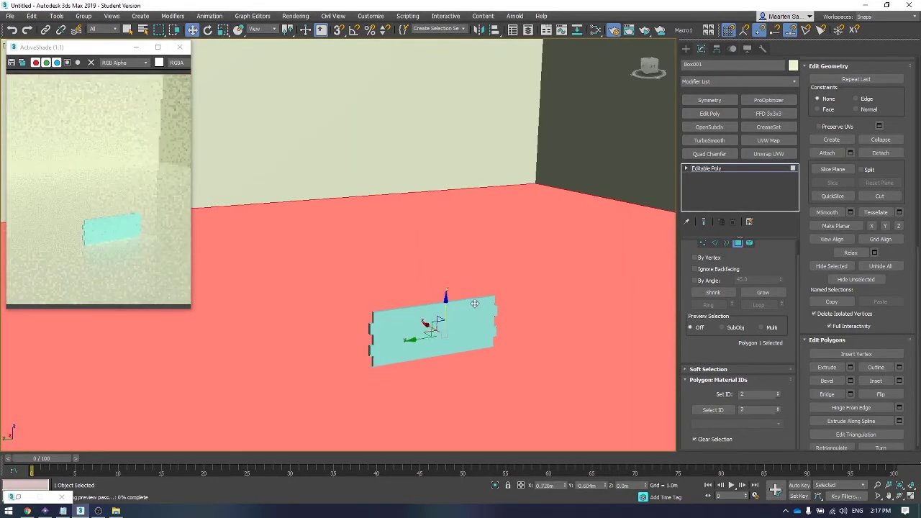
pyautogui.rightClick(705, 168)
pyautogui.click(748, 346)
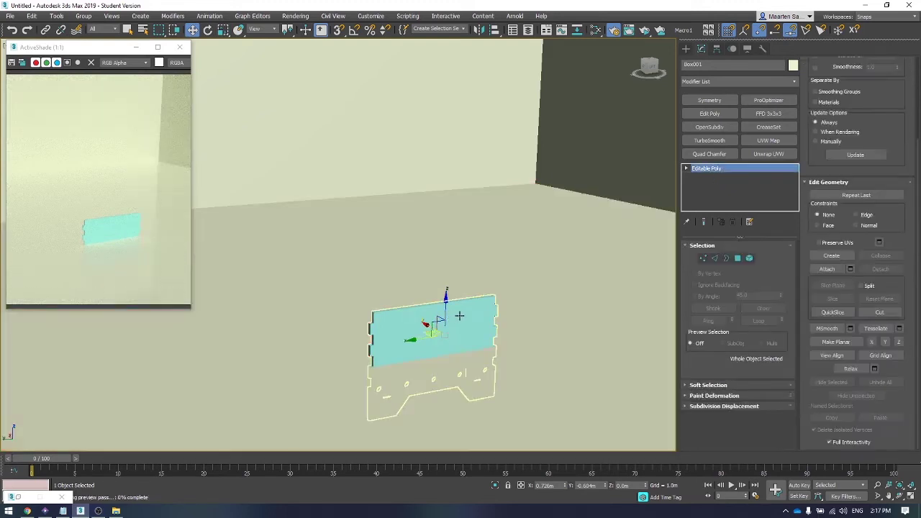
pyautogui.moveTo(432, 351); pyautogui.dragTo(429, 285)
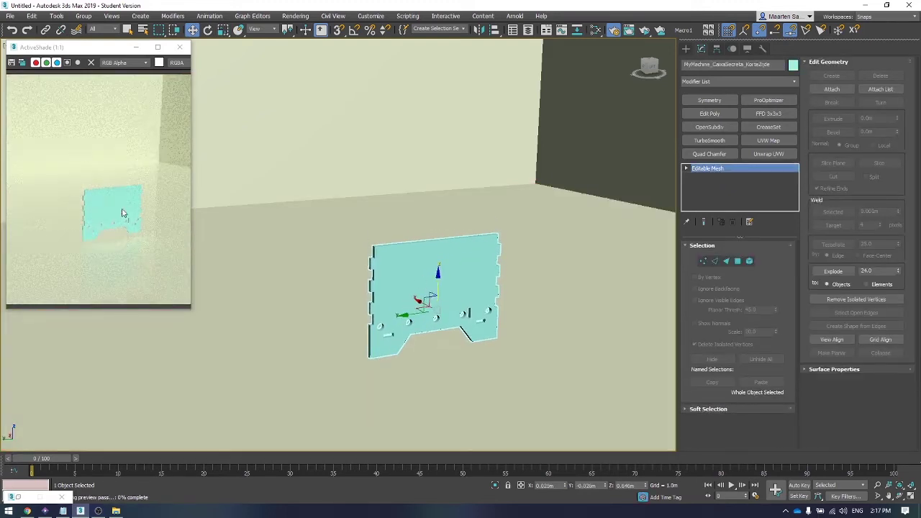
pyautogui.moveTo(437, 276); pyautogui.dragTo(438, 290)
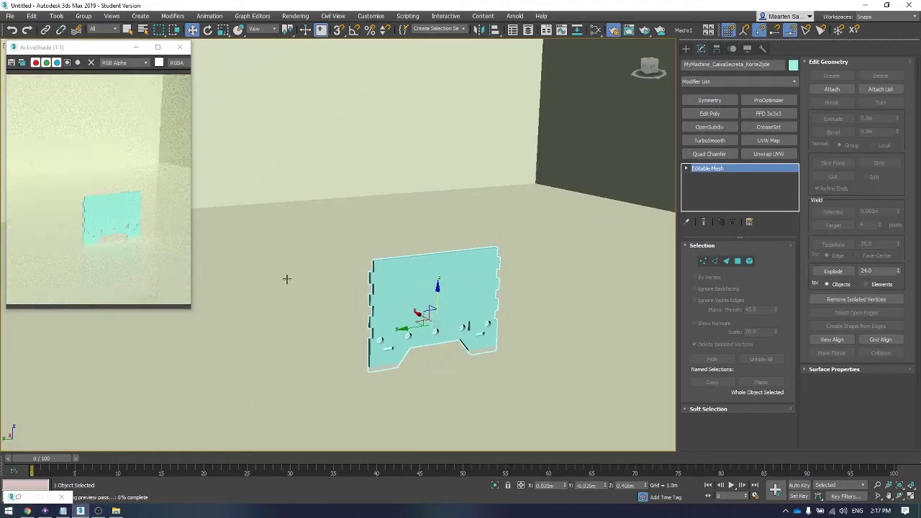
pyautogui.click(714, 261)
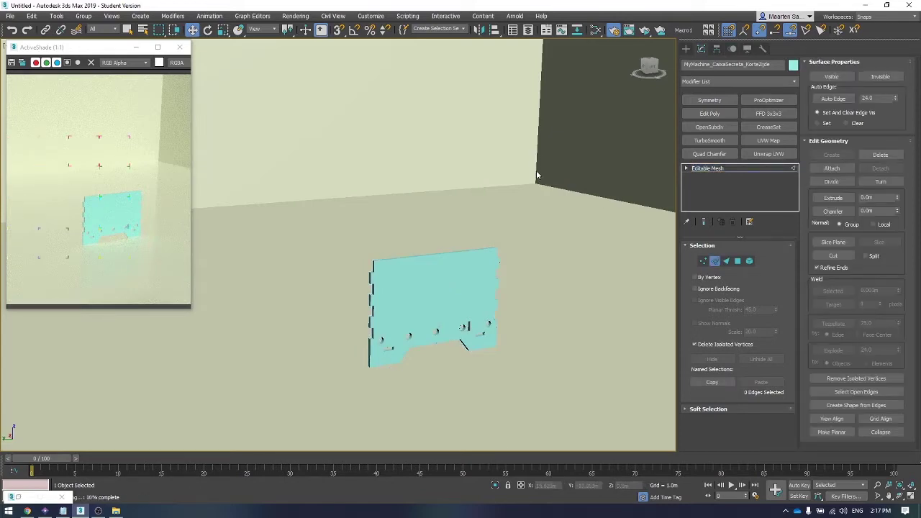
pyautogui.scroll(5, 538, 173)
pyautogui.scroll(-5, 539, 172)
pyautogui.scroll(5, 539, 172)
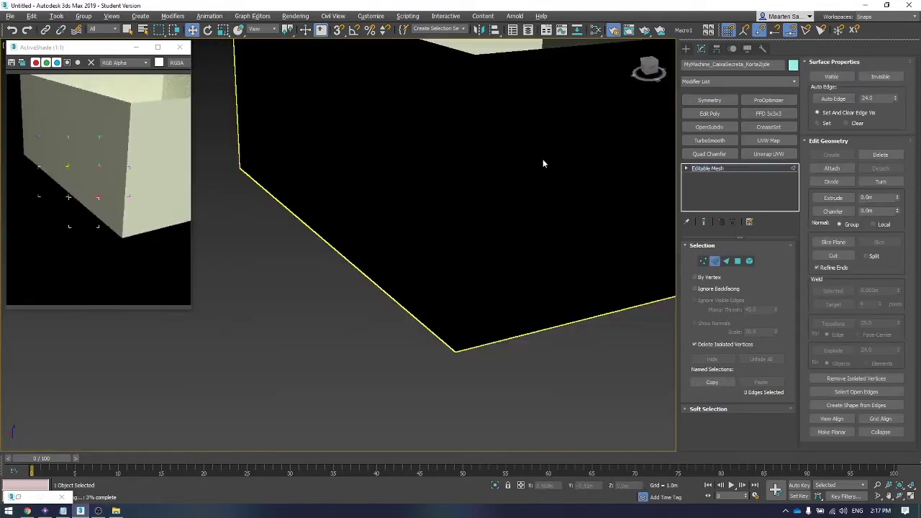
pyautogui.scroll(-4, 543, 164)
pyautogui.scroll(3, 537, 123)
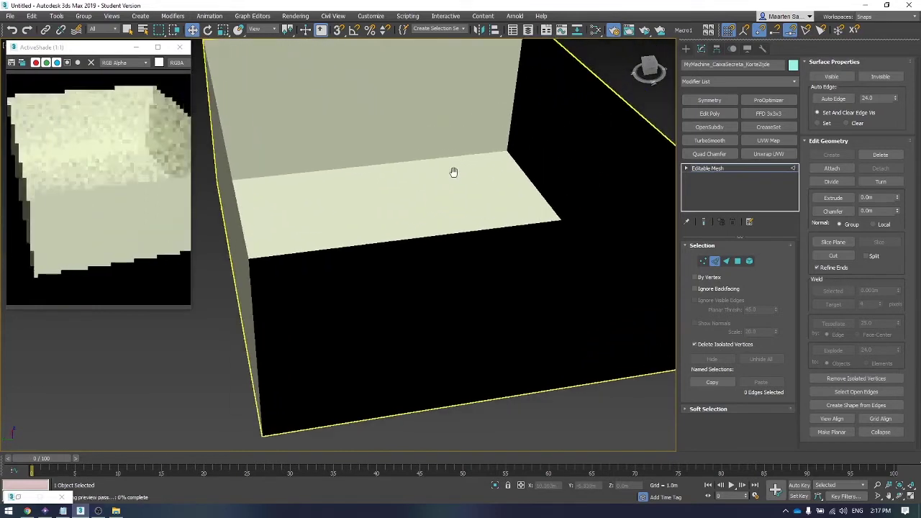
pyautogui.rightClick(711, 169)
pyautogui.rightClick(576, 207)
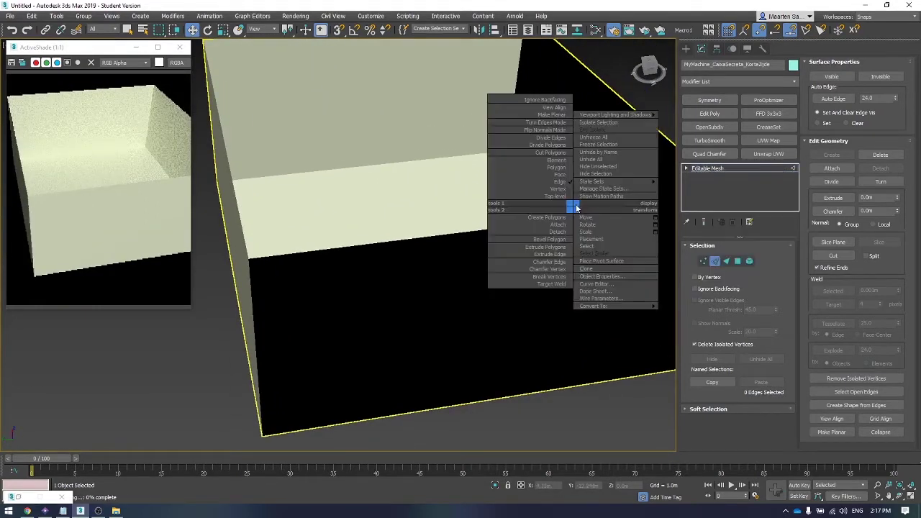
# Step: Select the box's floor polygon in Polygon sub-object mode and inset it by a narrow margin from the walls
pyautogui.click(346, 179)
pyautogui.click(502, 153)
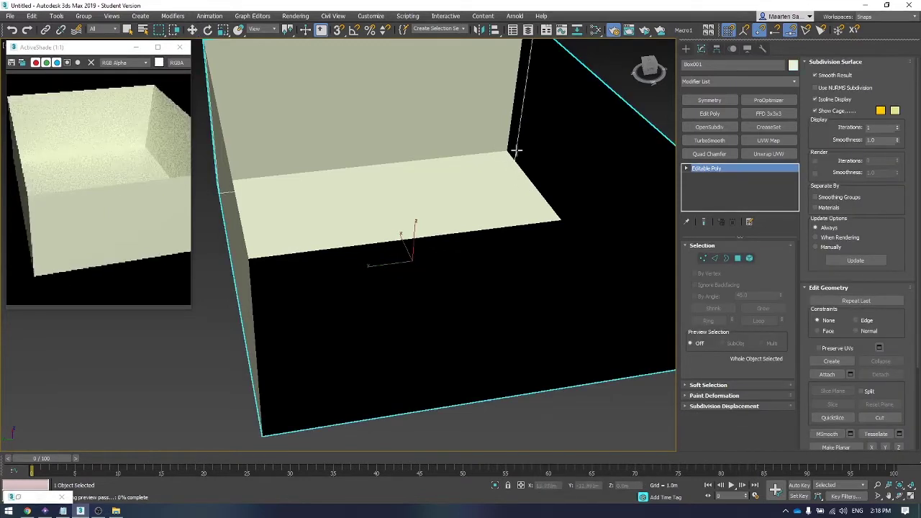
pyautogui.click(738, 259)
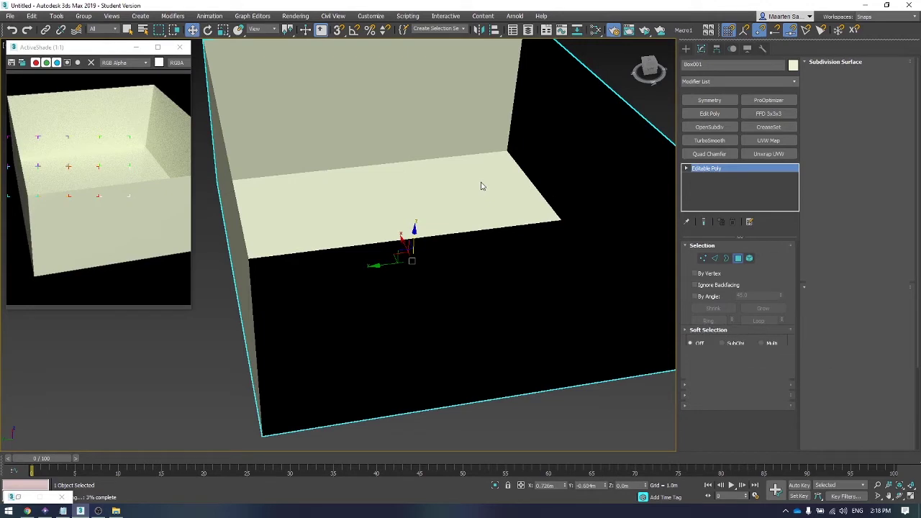
pyautogui.click(482, 187)
pyautogui.scroll(-5, 854, 302)
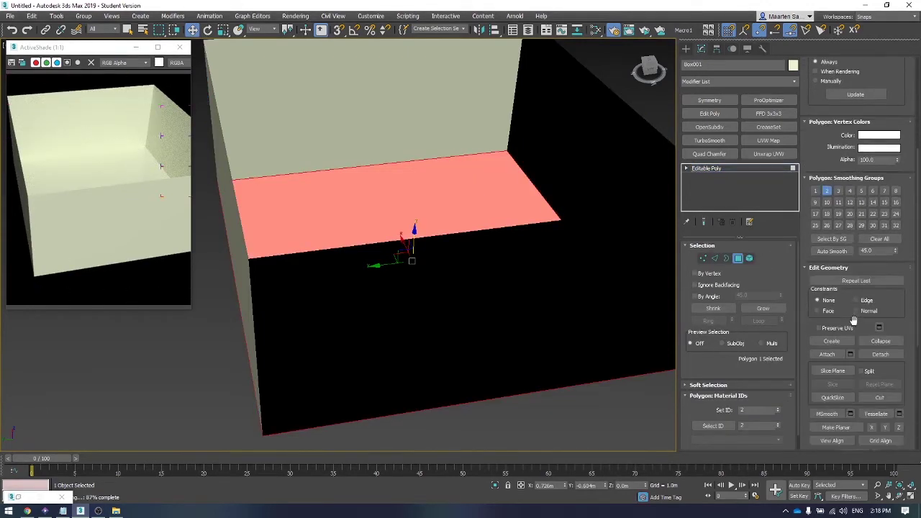
pyautogui.scroll(-5, 854, 319)
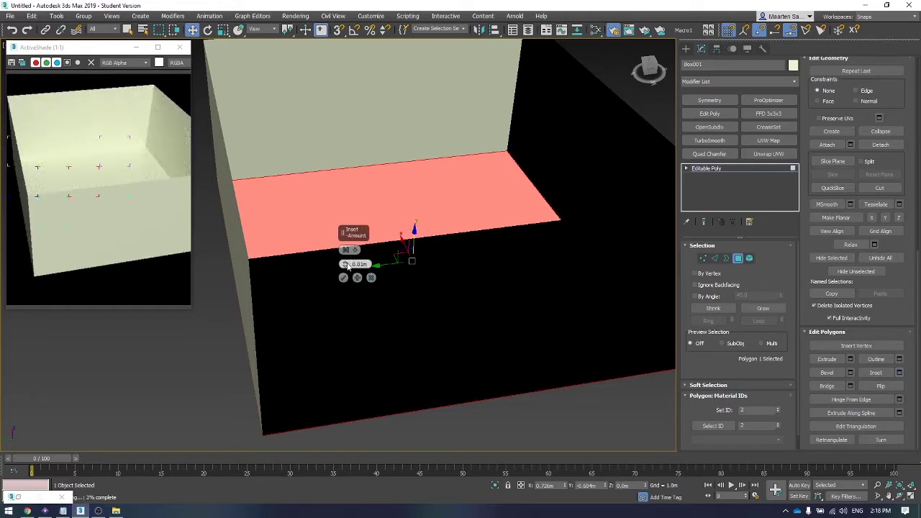
pyautogui.moveTo(347, 266); pyautogui.dragTo(345, 267)
pyautogui.click(343, 278)
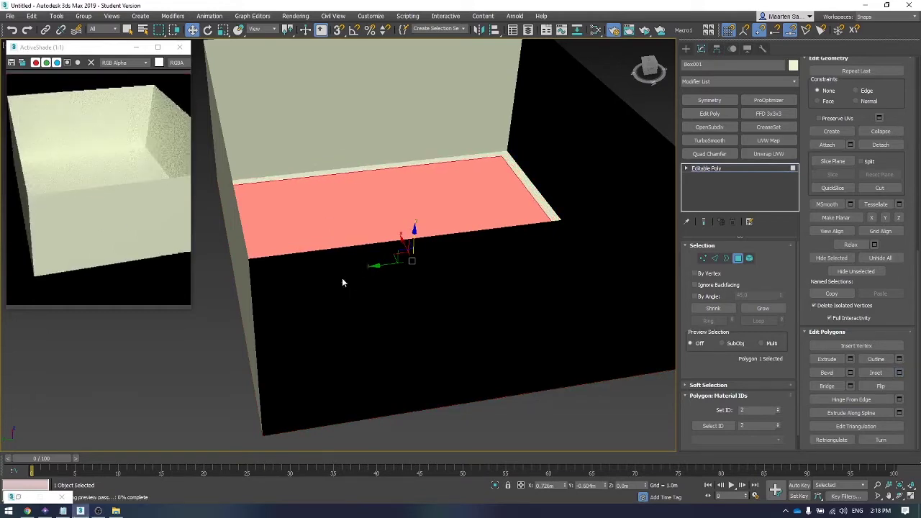
# Step: Select the box's four vertical corner edges and connect them with 2 segments and a pinch of about 55
pyautogui.scroll(-3, 342, 282)
pyautogui.keyDown('alt'); pyautogui.moveTo(343, 282); pyautogui.dragTo(468, 238, button='middle'); pyautogui.keyUp('alt')
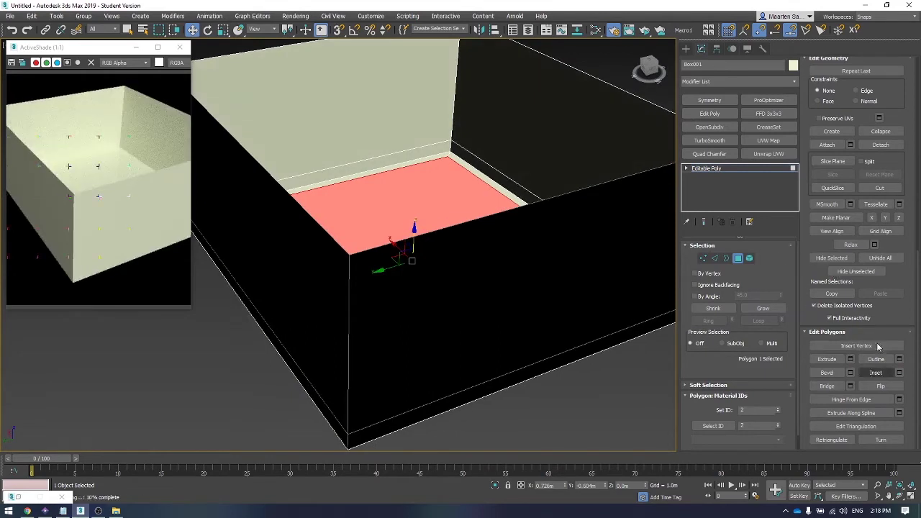
pyautogui.scroll(3, 877, 346)
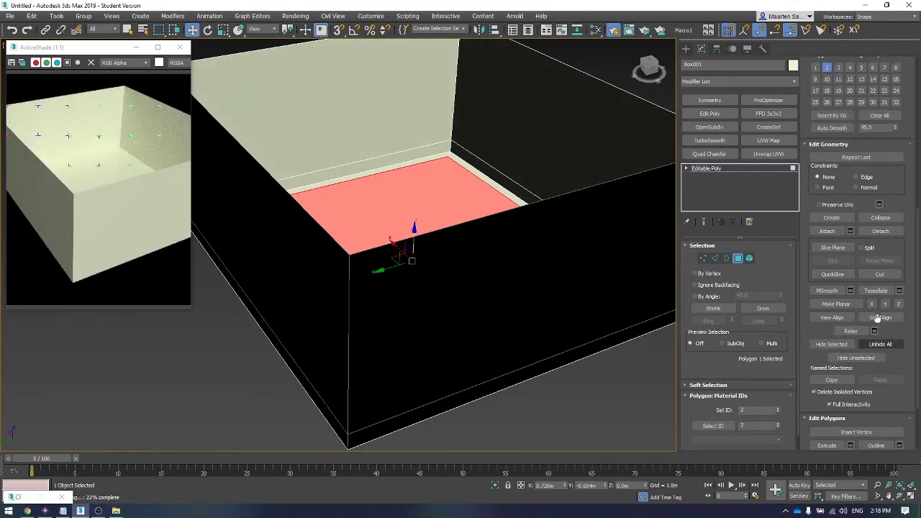
pyautogui.click(715, 259)
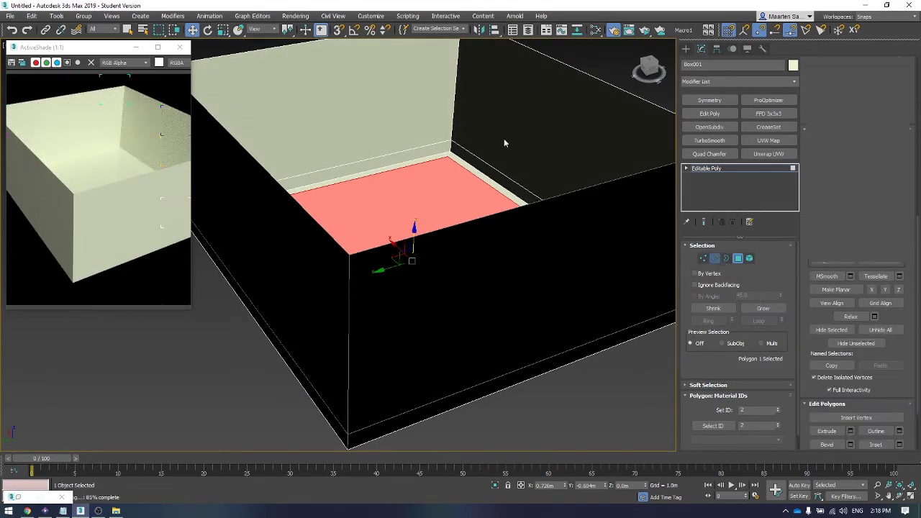
pyautogui.click(454, 98)
pyautogui.scroll(-5, 461, 108)
pyautogui.scroll(2, 460, 108)
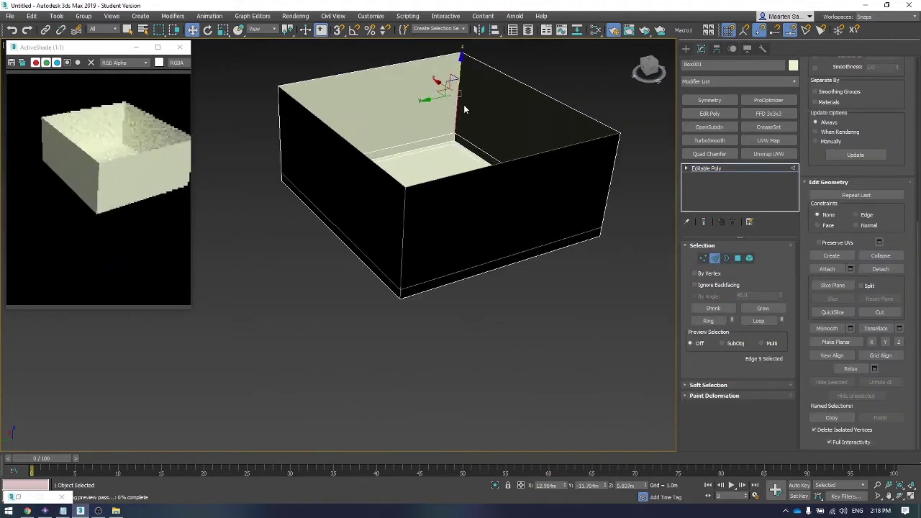
pyautogui.keyDown('ctrl'); pyautogui.click(286, 127); pyautogui.keyUp('ctrl')
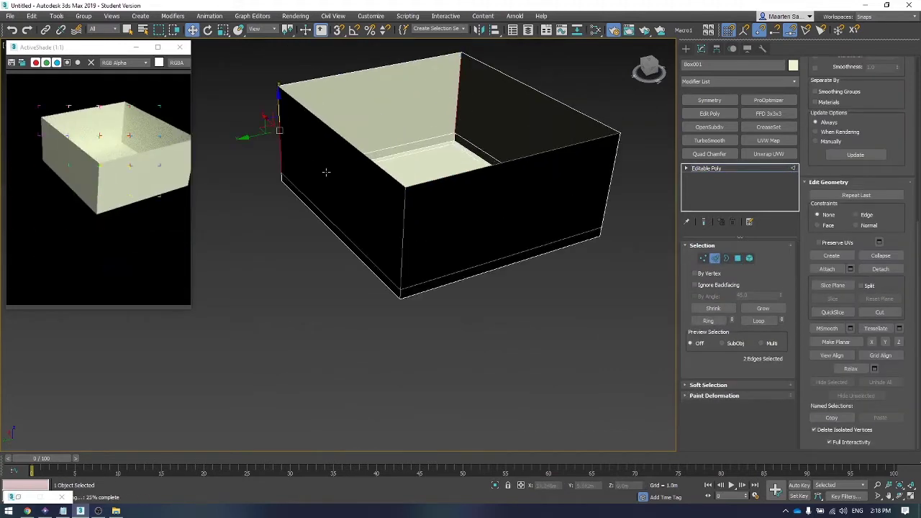
pyautogui.keyDown('ctrl'); pyautogui.click(608, 178); pyautogui.keyUp('ctrl')
pyautogui.scroll(5, 895, 258)
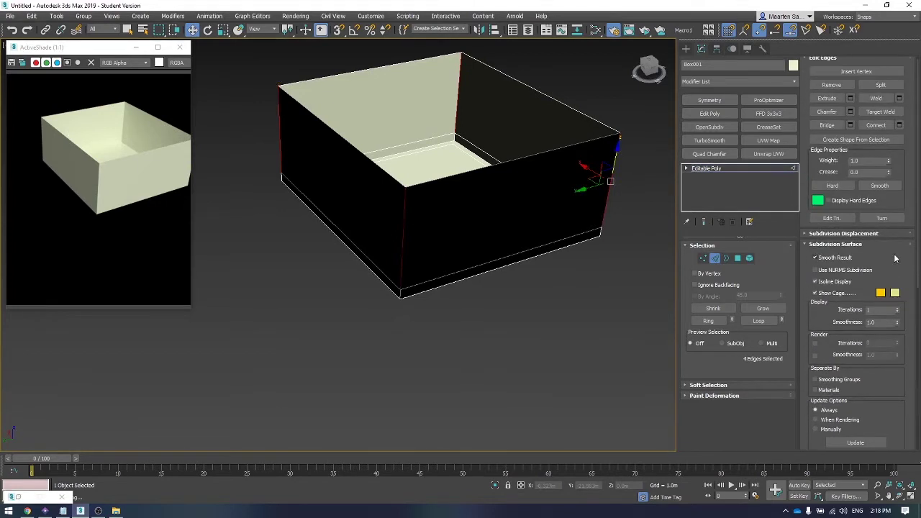
pyautogui.scroll(1, 899, 194)
pyautogui.click(899, 130)
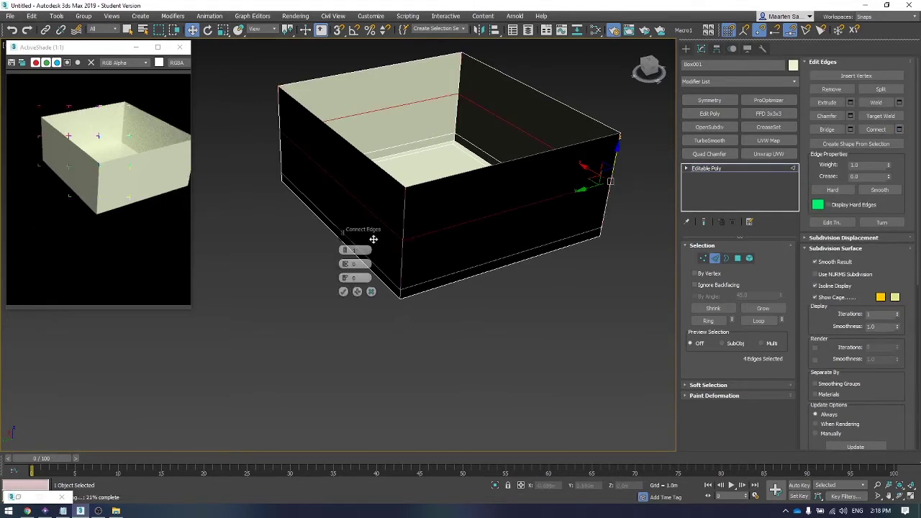
pyautogui.moveTo(346, 251); pyautogui.dragTo(335, 159)
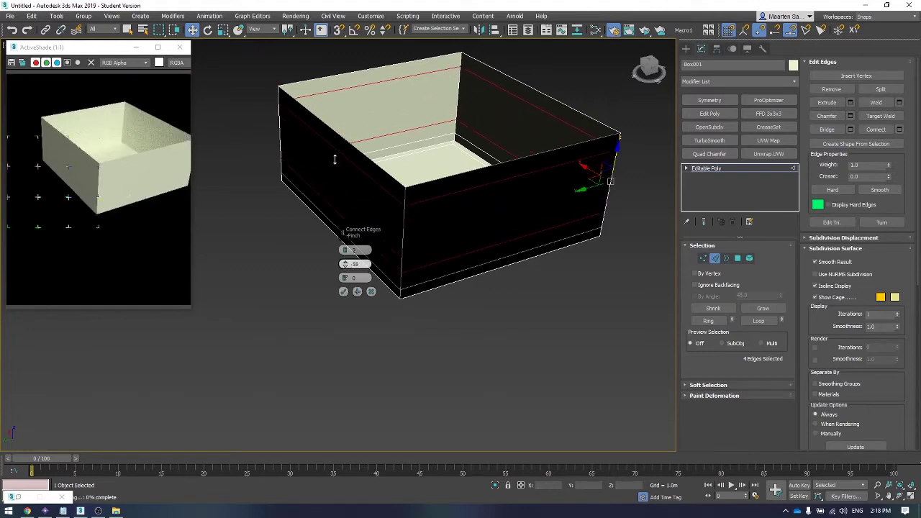
pyautogui.click(343, 292)
pyautogui.scroll(-3, 344, 291)
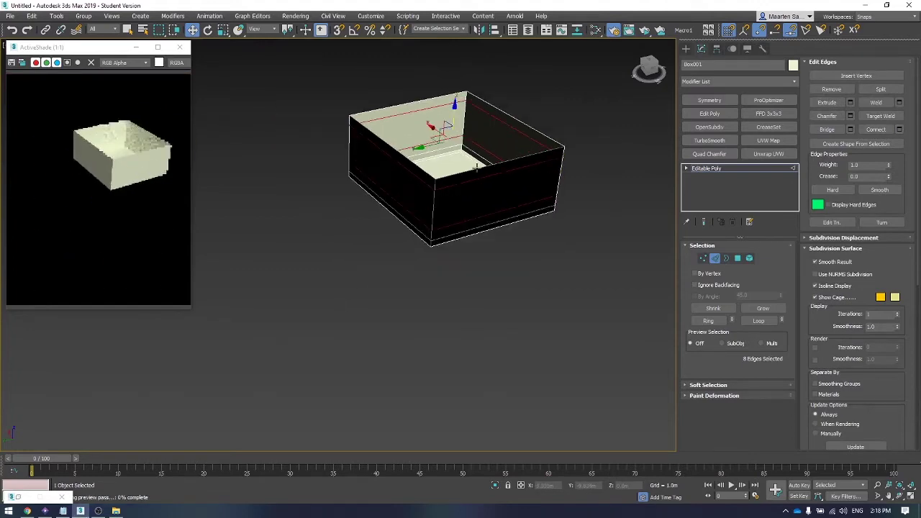
pyautogui.keyDown('alt'); pyautogui.moveTo(446, 187); pyautogui.dragTo(482, 178, button='middle'); pyautogui.keyUp('alt')
pyautogui.scroll(5, 481, 178)
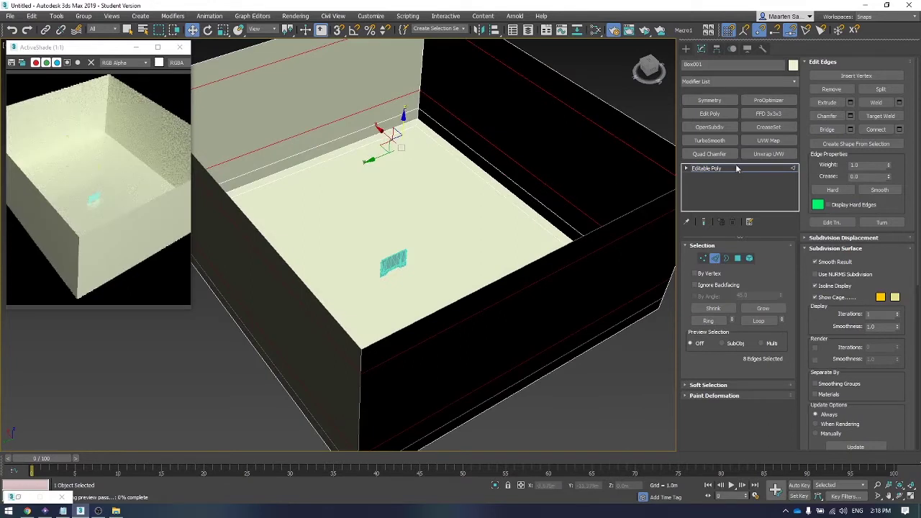
# Step: Add a TurboSmooth modifier to the open box
pyautogui.click(757, 78)
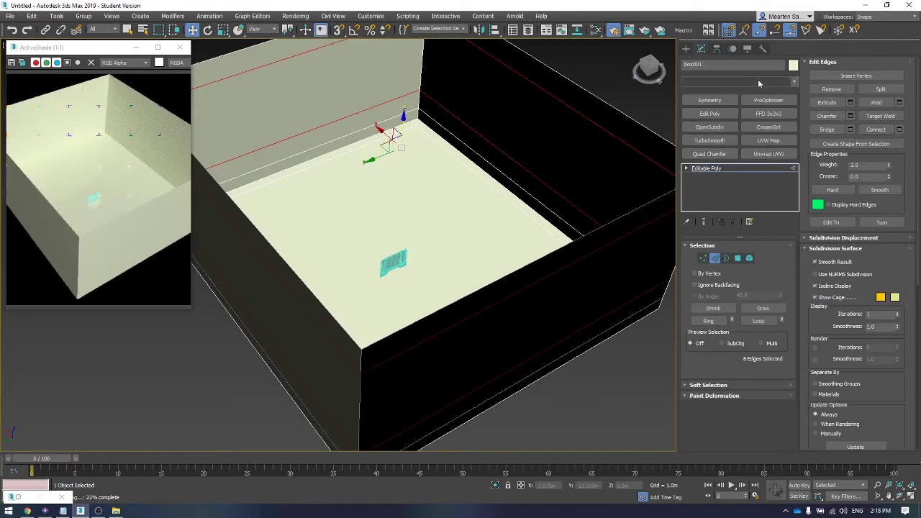
pyautogui.click(795, 82)
pyautogui.click(795, 82)
pyautogui.click(796, 82)
pyautogui.write('tu')
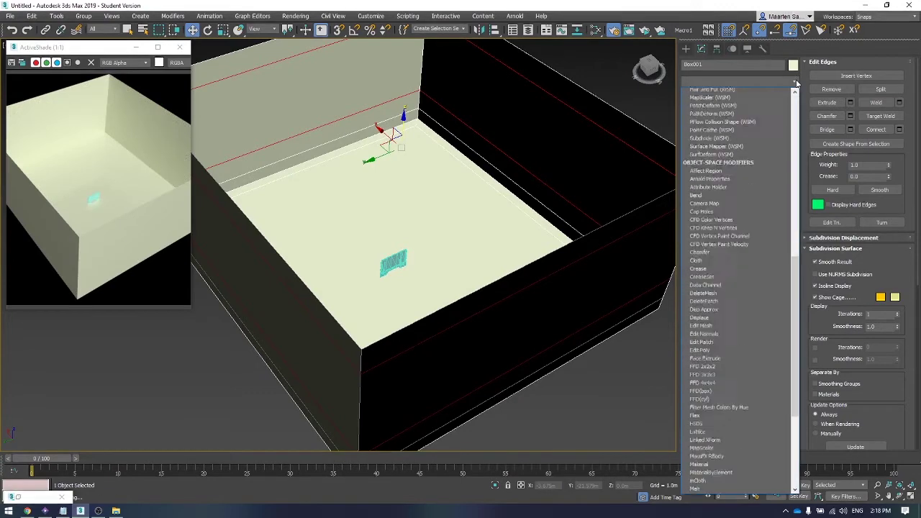
pyautogui.press('Return')
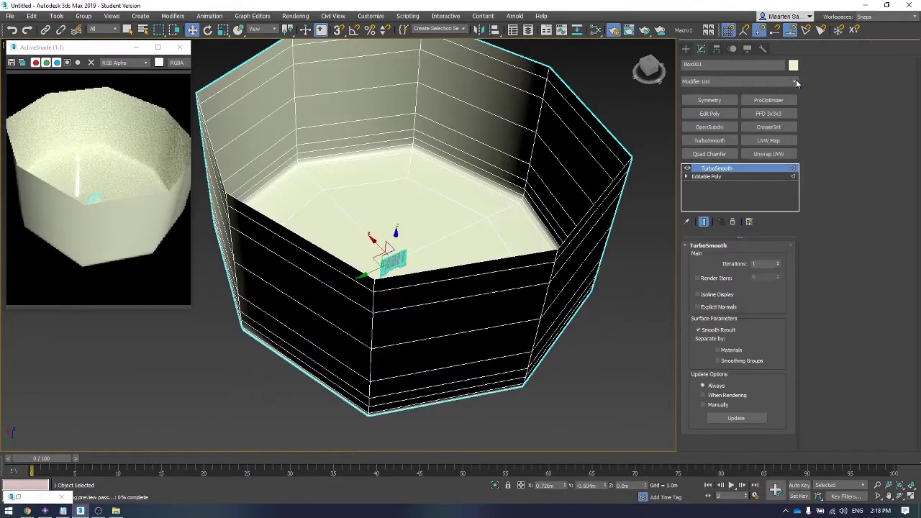
# Step: Set the box's TurboSmooth to 6 iterations and turn on Isoline Display
pyautogui.click(778, 263)
pyautogui.click(777, 263)
pyautogui.click(778, 263)
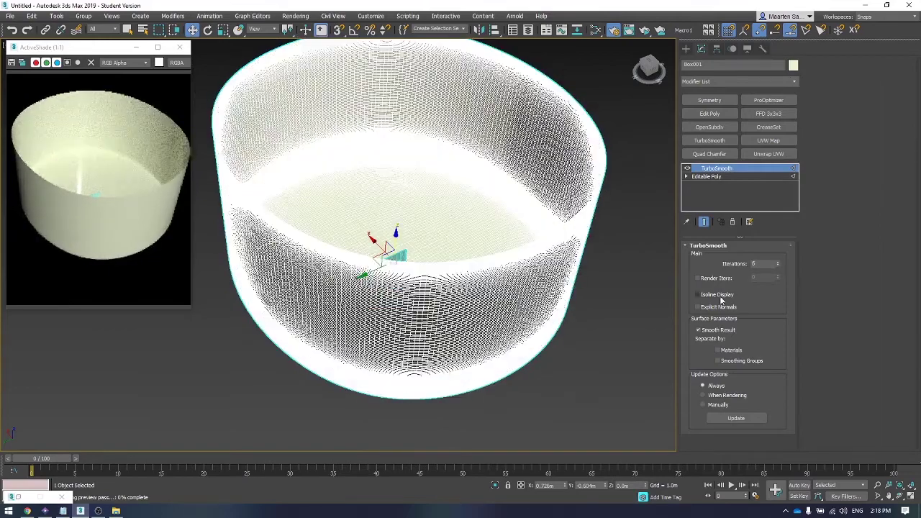
pyautogui.click(718, 295)
# Step: Create a standard Target camera at the panel, looking across it with a target distance of about 4.09 m
pyautogui.keyDown('alt'); pyautogui.moveTo(411, 263); pyautogui.dragTo(458, 343, button='middle'); pyautogui.keyUp('alt')
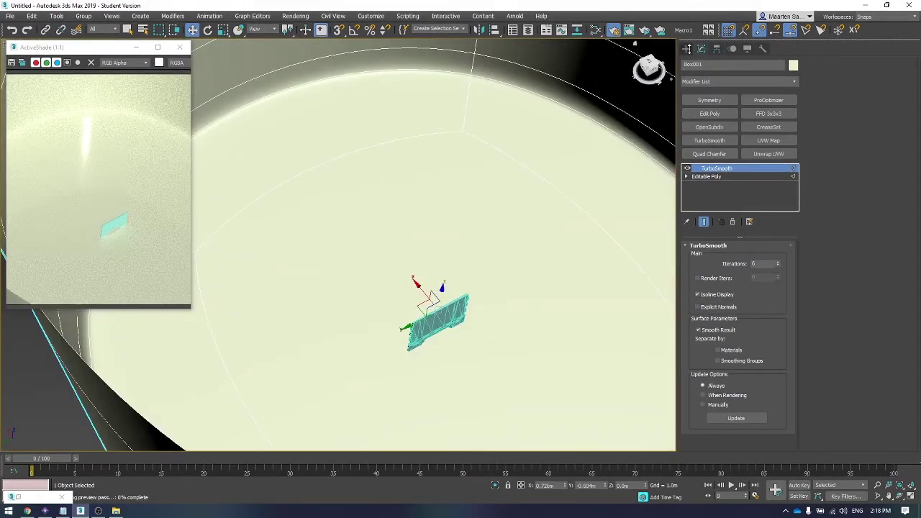
pyautogui.click(687, 49)
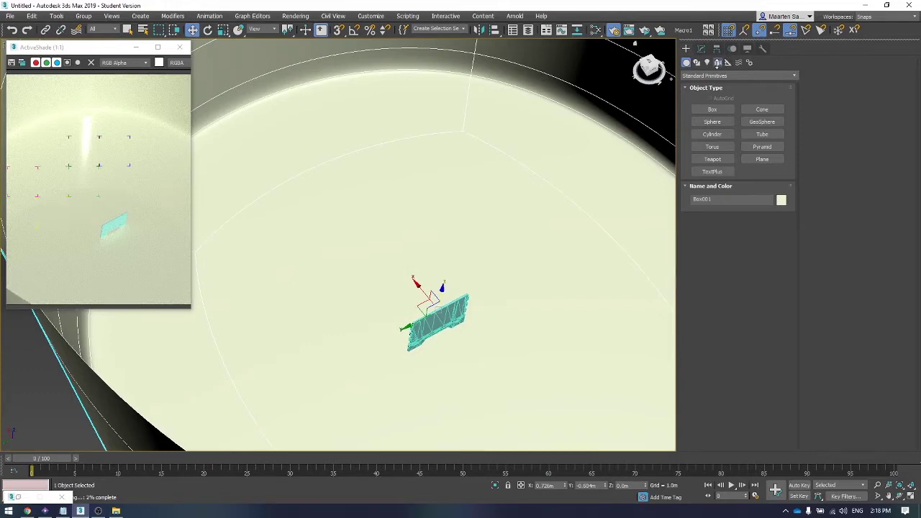
pyautogui.click(718, 62)
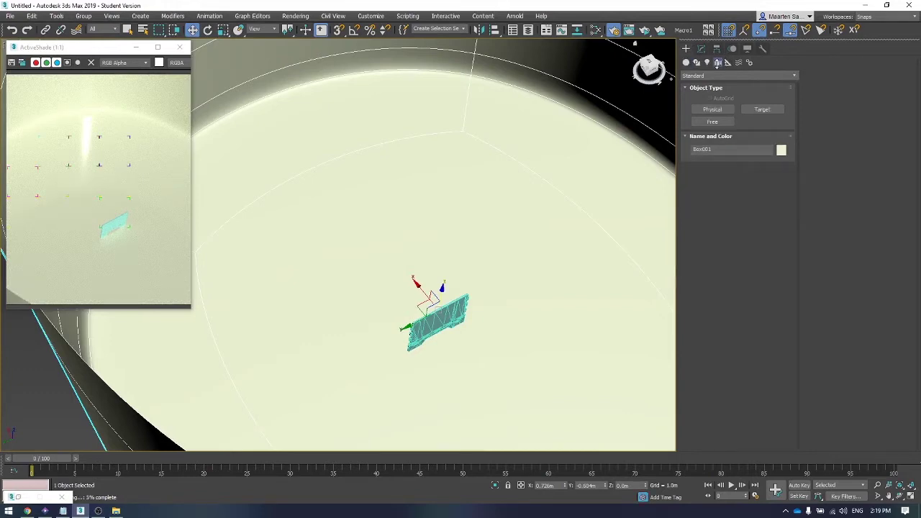
pyautogui.click(757, 110)
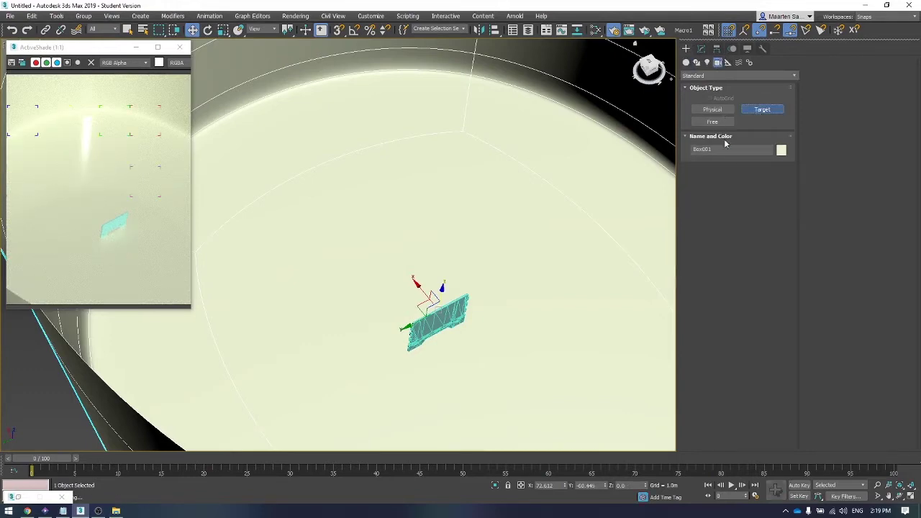
pyautogui.scroll(-5, 479, 245)
pyautogui.scroll(3, 479, 249)
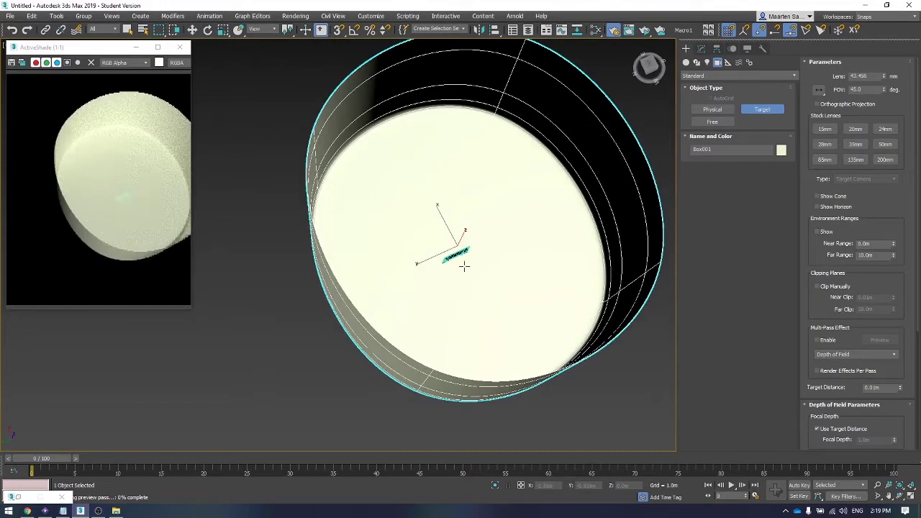
pyautogui.moveTo(465, 266); pyautogui.dragTo(441, 212)
pyautogui.scroll(5, 453, 237)
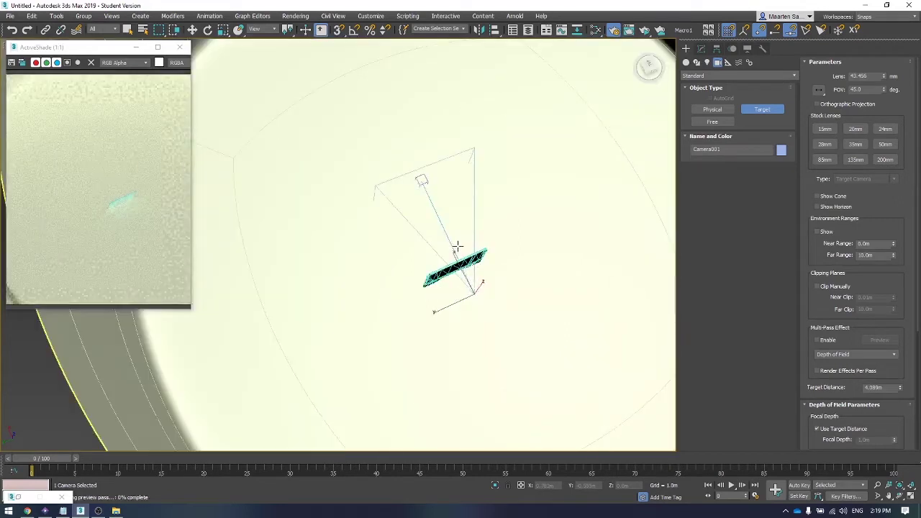
# Step: Pull the camera back from the panel and move the camera target close to the panel
pyautogui.press('w')
pyautogui.moveTo(462, 275); pyautogui.dragTo(510, 338)
pyautogui.click(425, 179)
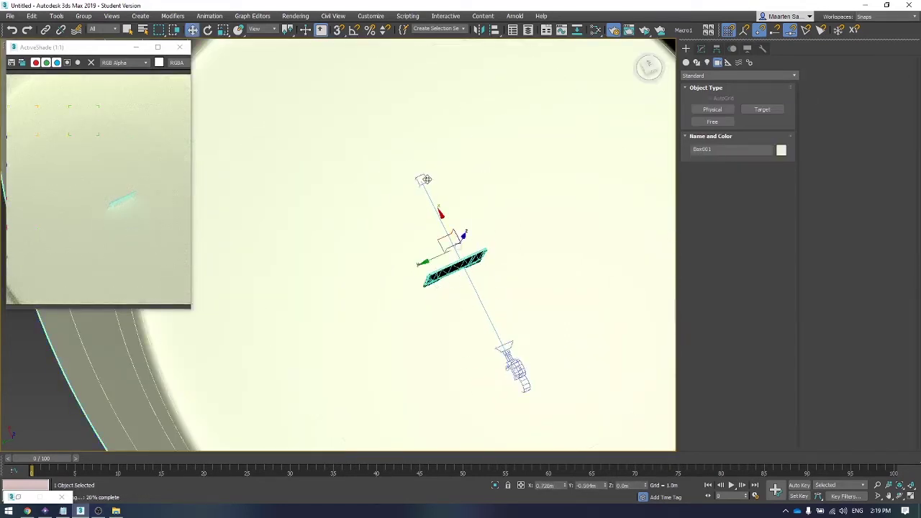
pyautogui.moveTo(447, 220); pyautogui.dragTo(468, 248)
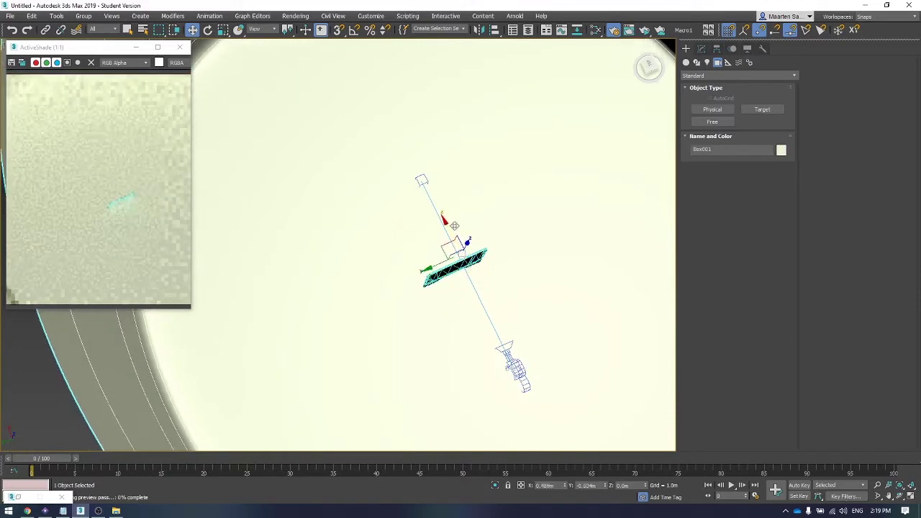
pyautogui.rightClick(425, 181)
pyautogui.click(423, 181)
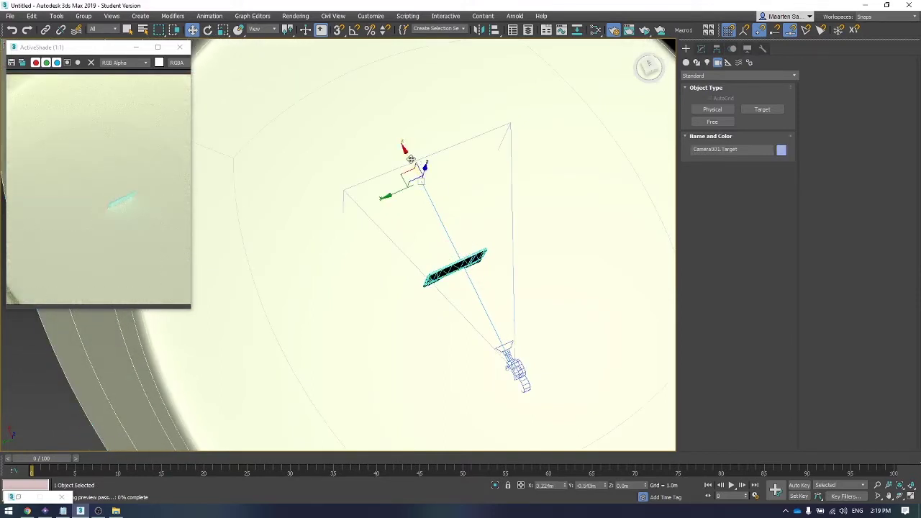
pyautogui.moveTo(411, 159); pyautogui.dragTo(428, 272)
# Step: Look through the camera and pan it until the whole width of the panel is framed
pyautogui.press('c')
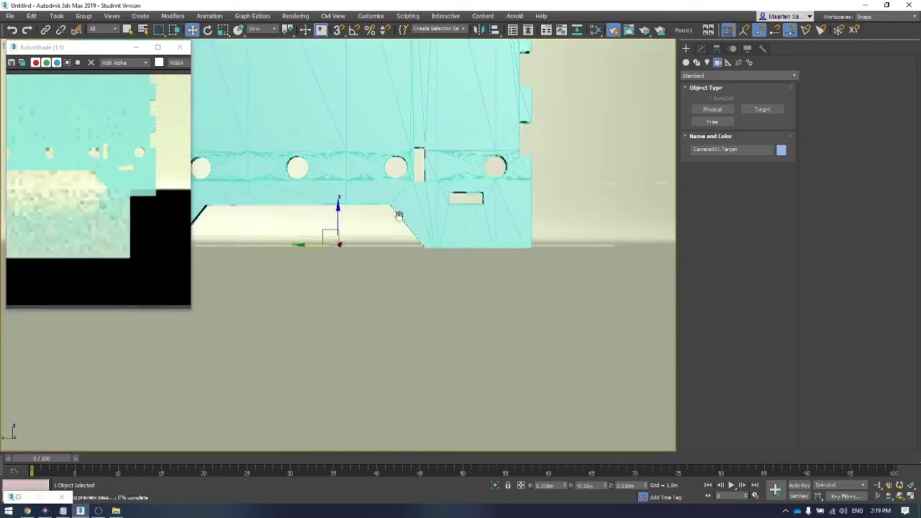
pyautogui.moveTo(398, 215); pyautogui.dragTo(498, 349, button='middle')
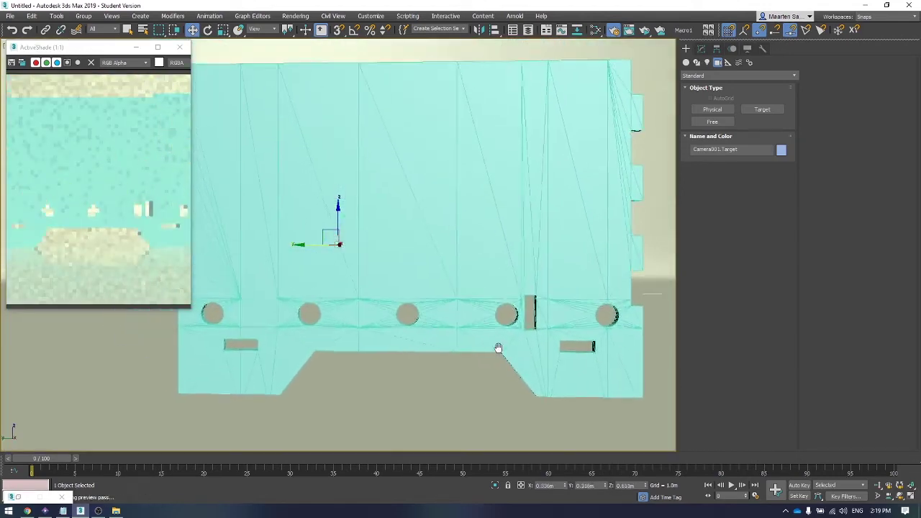
pyautogui.moveTo(460, 310); pyautogui.dragTo(475, 224, button='middle')
# Step: In the Perspective view, move the camera farther back and higher, and raise its target slightly behind the panel
pyautogui.scroll(-5, 428, 304)
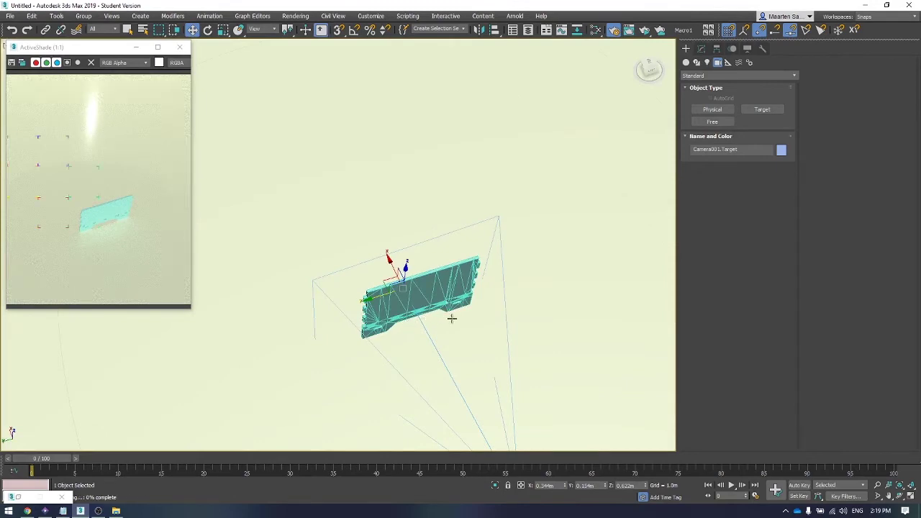
pyautogui.keyDown('alt'); pyautogui.moveTo(452, 318); pyautogui.dragTo(518, 370, button='middle'); pyautogui.keyUp('alt')
pyautogui.click(568, 359)
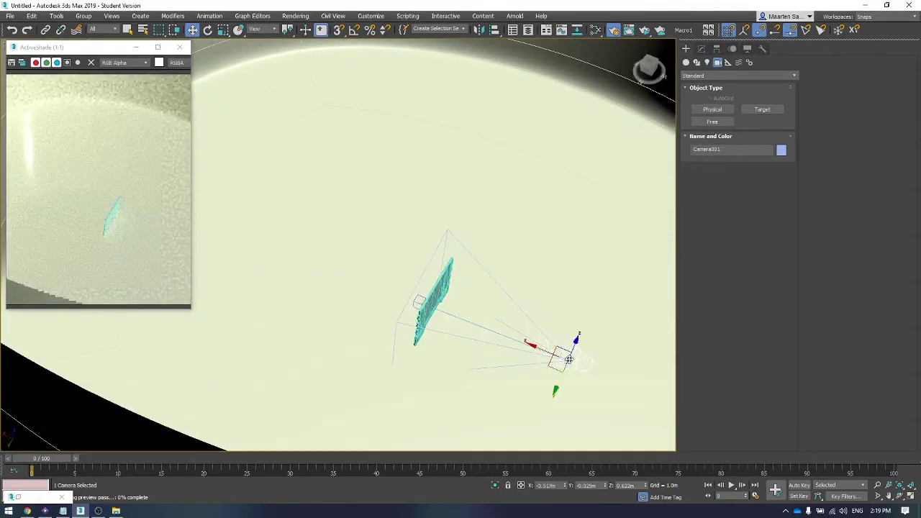
pyautogui.moveTo(547, 347); pyautogui.dragTo(655, 337)
pyautogui.click(419, 299)
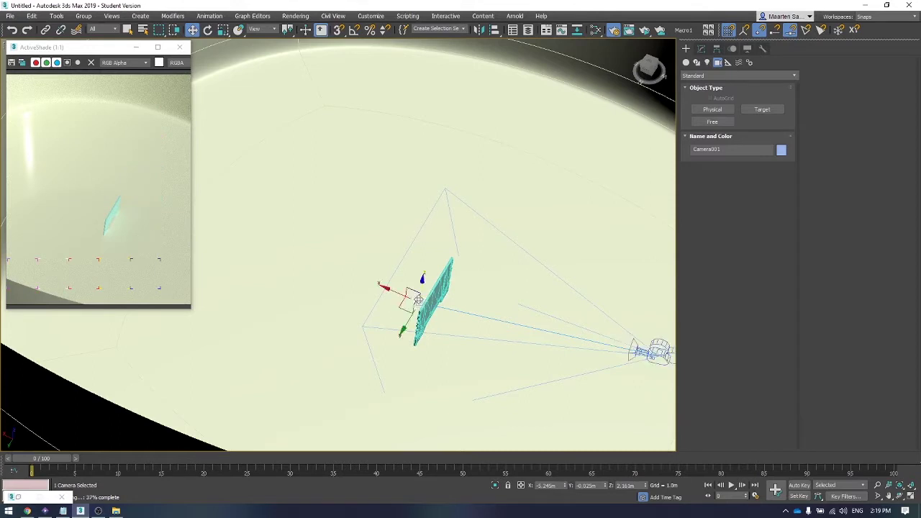
pyautogui.moveTo(418, 288); pyautogui.dragTo(420, 275)
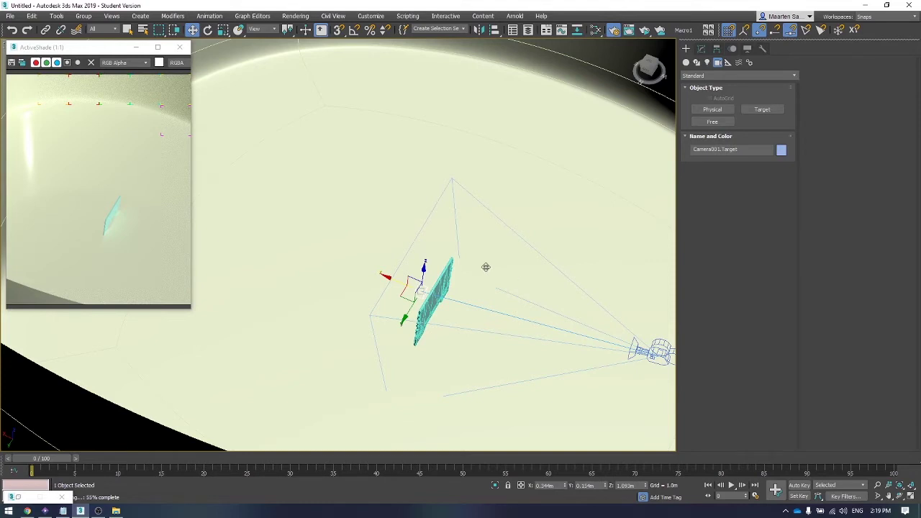
# Step: Check the camera framing in a maximized ActiveShade render and minimize the render window
pyautogui.press('c')
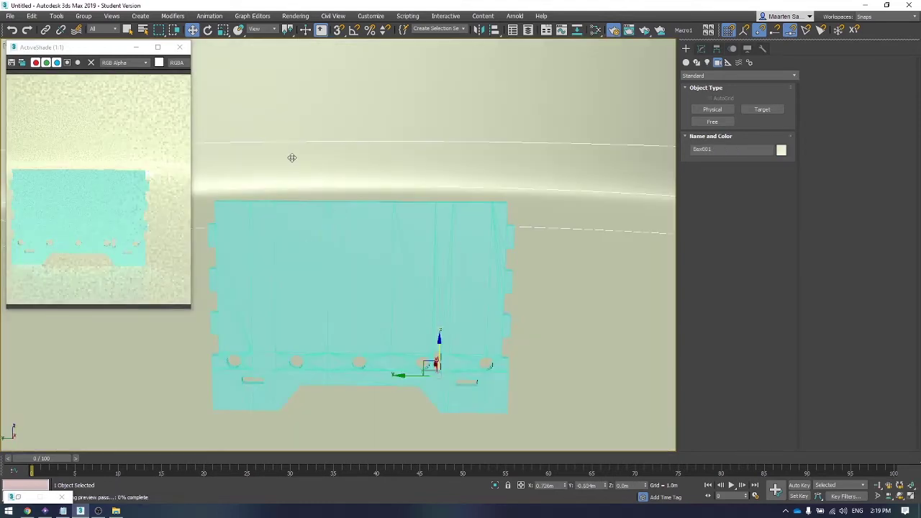
pyautogui.click(158, 46)
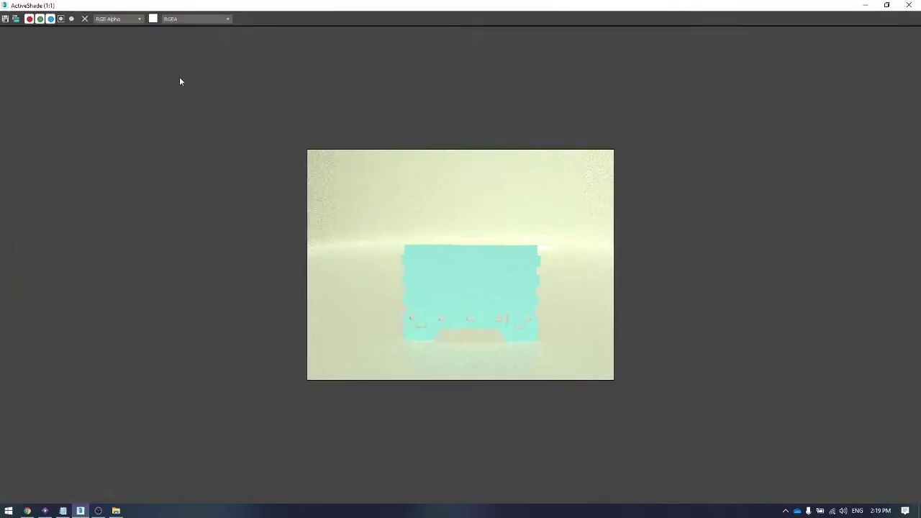
pyautogui.click(864, 5)
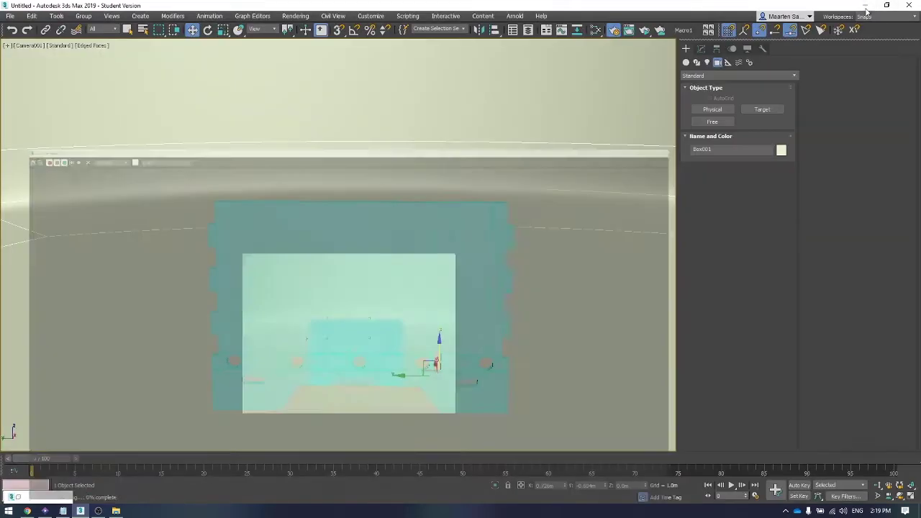
# Step: Scale the box up in the Perspective view so its walls sit farther from the panel, and check the camera view
pyautogui.press('p')
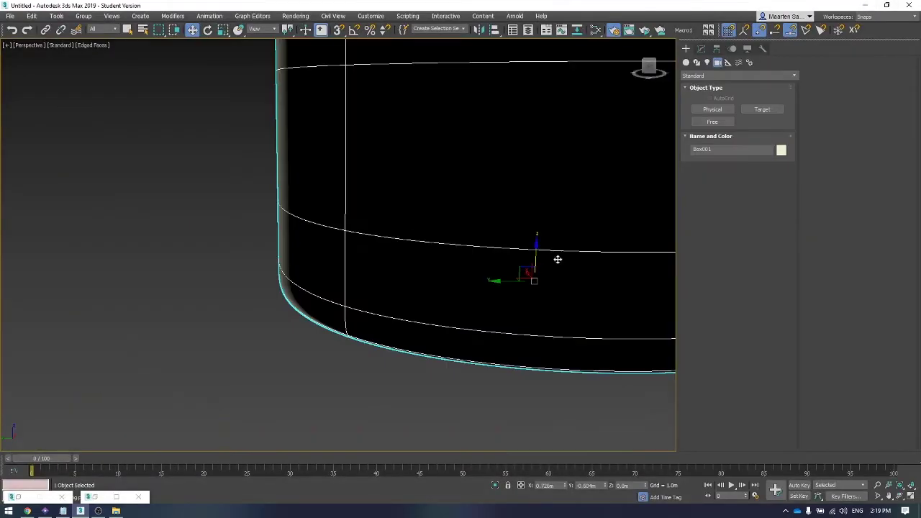
pyautogui.scroll(-5, 547, 244)
pyautogui.scroll(3, 568, 239)
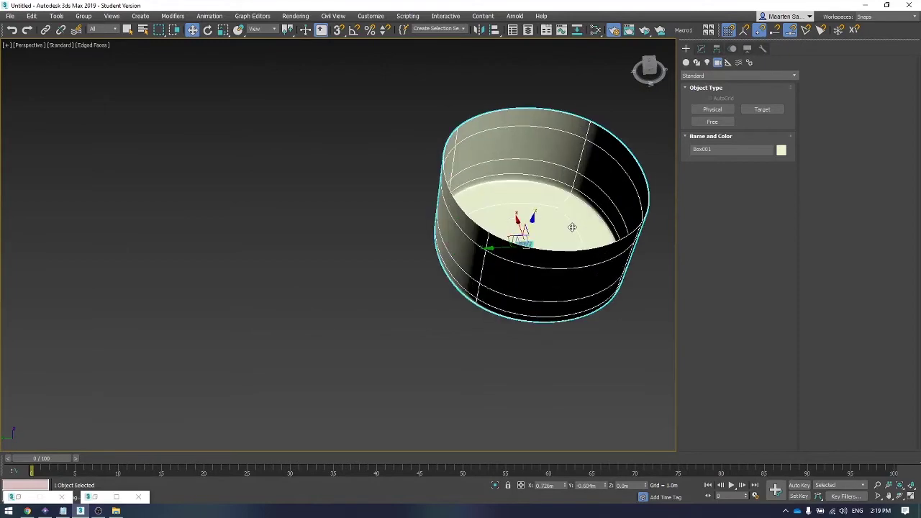
pyautogui.press('r')
pyautogui.scroll(4, 494, 203)
pyautogui.keyDown('alt'); pyautogui.moveTo(494, 203); pyautogui.dragTo(571, 154, button='middle'); pyautogui.keyUp('alt')
pyautogui.keyDown('alt'); pyautogui.moveTo(535, 211); pyautogui.dragTo(521, 272, button='middle'); pyautogui.keyUp('alt')
pyautogui.press('c')
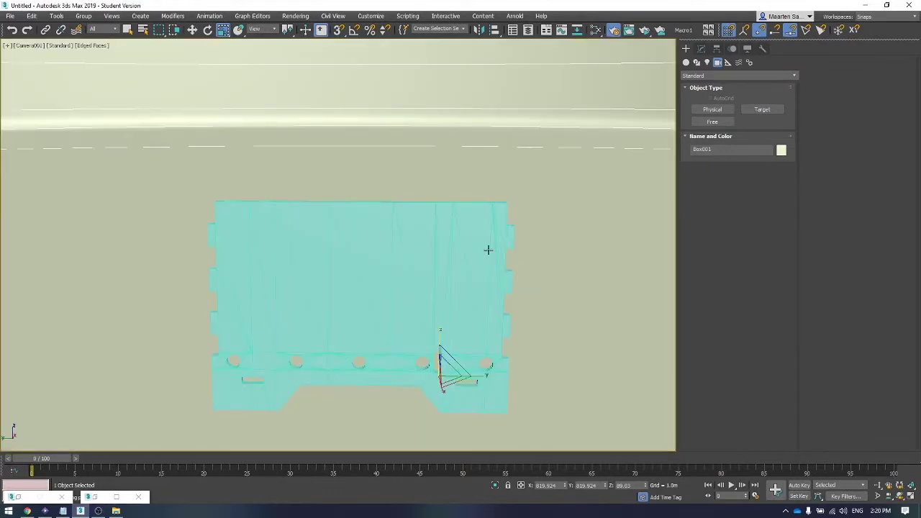
# Step: Select the panel and raise it along Z so its feet rest on the box floor
pyautogui.click(388, 317)
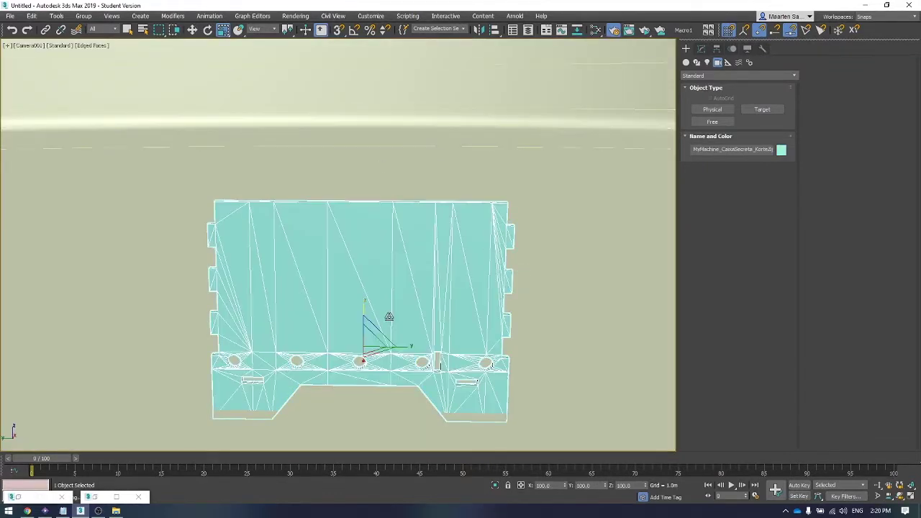
pyautogui.press('w')
pyautogui.moveTo(364, 309); pyautogui.dragTo(363, 291)
# Step: Raise the camera along Z to a height of about 3.43 m so it looks down on the panel
pyautogui.press('p')
pyautogui.scroll(-10, 363, 287)
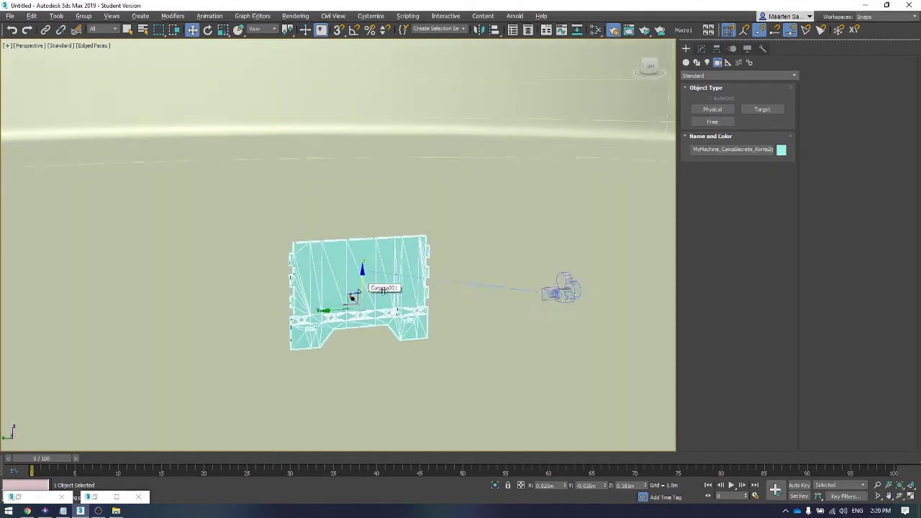
pyautogui.click(502, 273)
pyautogui.moveTo(502, 273); pyautogui.dragTo(501, 217)
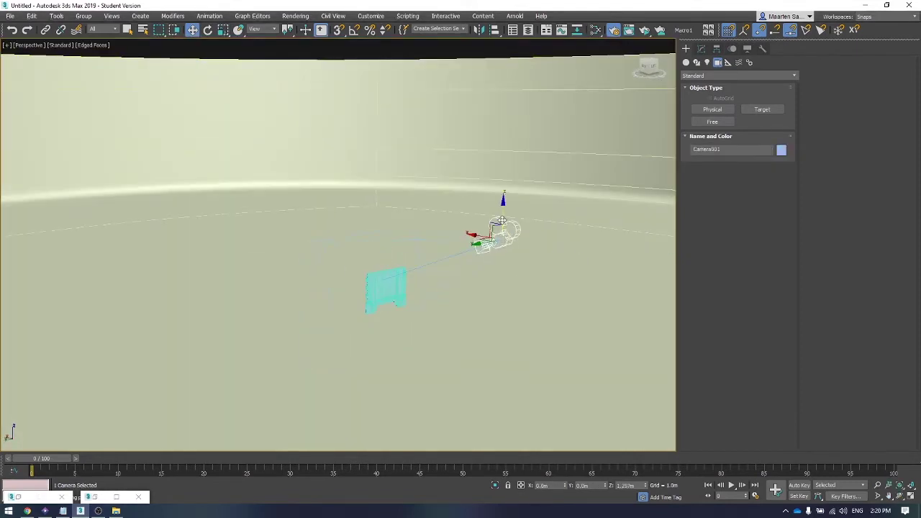
pyautogui.press('c')
# Step: Try to tilt the panel by about 21 degrees around its Y axis and undo the rotation
pyautogui.click(407, 313)
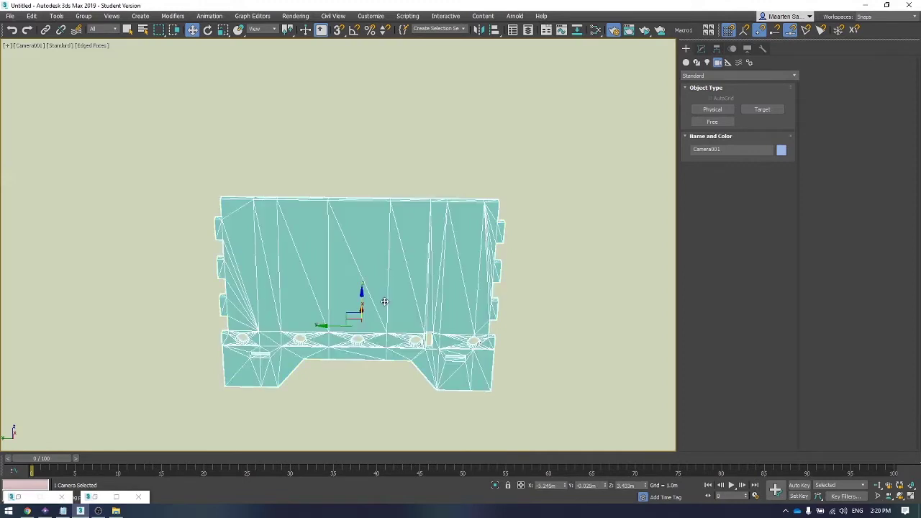
pyautogui.press('e')
pyautogui.moveTo(361, 309); pyautogui.dragTo(360, 286)
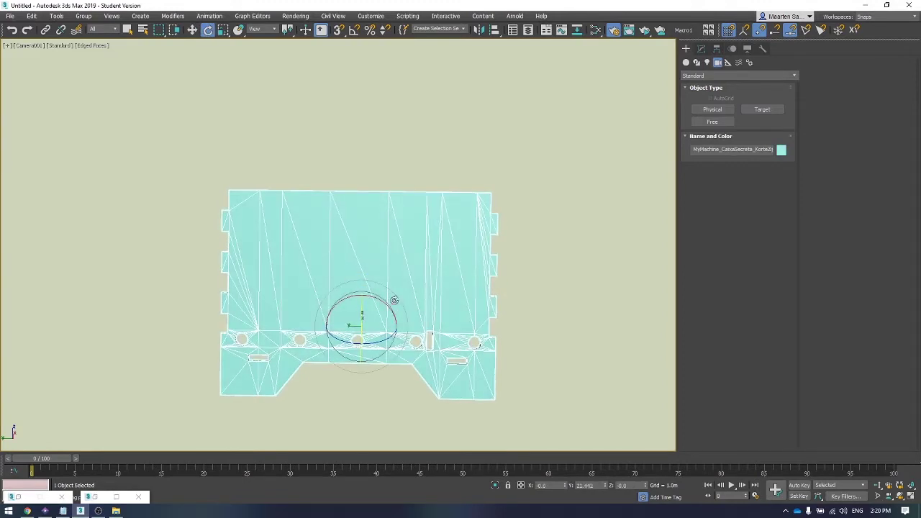
pyautogui.hotkey('ctrl', 'z')
# Step: Inspect the panel in the Perspective view and turn off the edged-faces display
pyautogui.press('p')
pyautogui.scroll(-3, 396, 300)
pyautogui.keyDown('alt'); pyautogui.moveTo(397, 302); pyautogui.dragTo(374, 156, button='middle'); pyautogui.keyUp('alt')
pyautogui.keyDown('alt'); pyautogui.moveTo(495, 237); pyautogui.dragTo(566, 256, button='middle'); pyautogui.keyUp('alt')
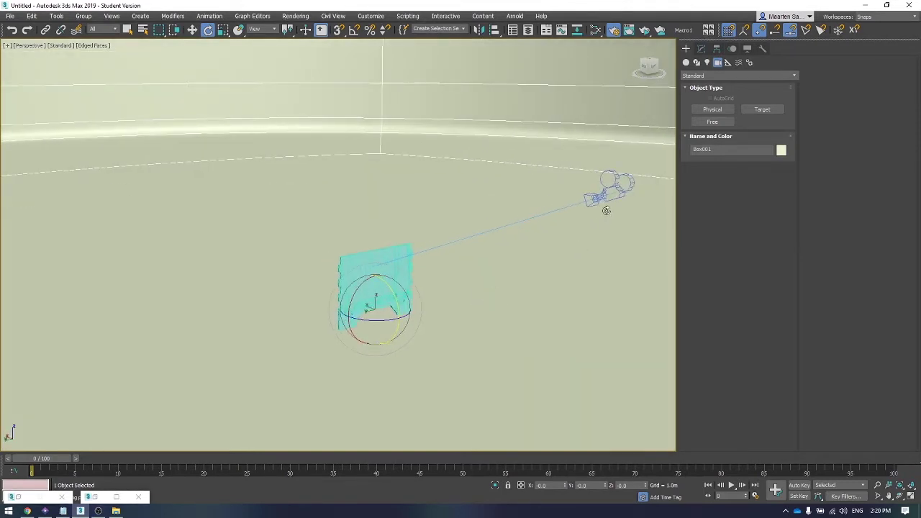
pyautogui.keyDown('alt'); pyautogui.moveTo(353, 271); pyautogui.dragTo(441, 298, button='middle'); pyautogui.keyUp('alt')
pyautogui.click(351, 267)
pyautogui.scroll(2, 371, 268)
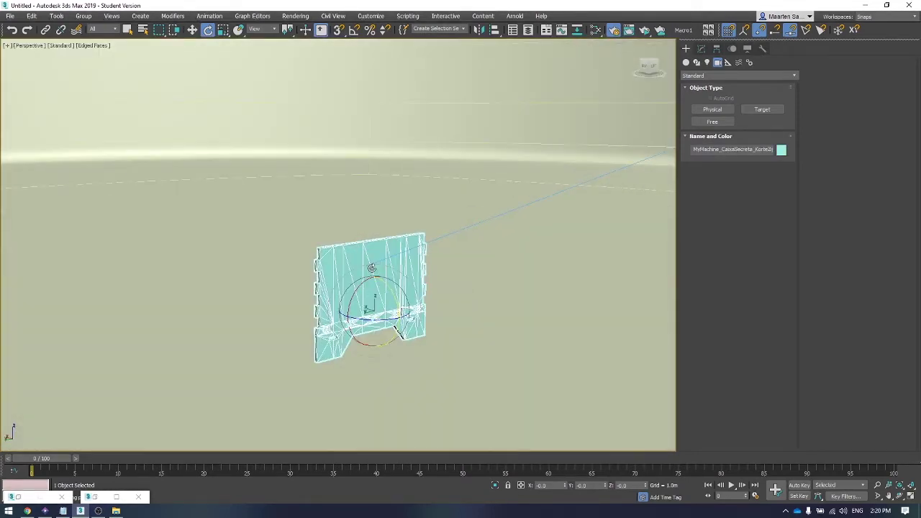
pyautogui.press('F4')
# Step: Create a targeted Arnold light inside the box environment near the panel
pyautogui.click(515, 295)
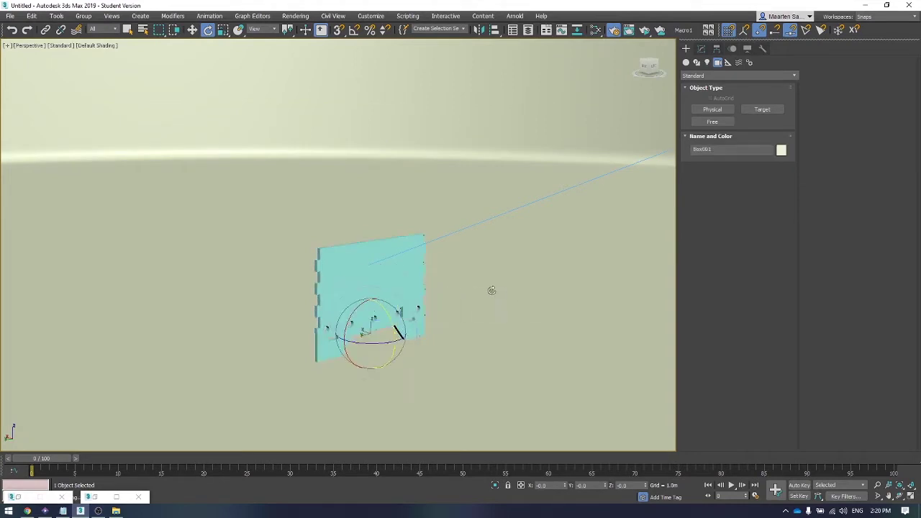
pyautogui.keyDown('alt'); pyautogui.moveTo(492, 290); pyautogui.dragTo(448, 245, button='middle'); pyautogui.keyUp('alt')
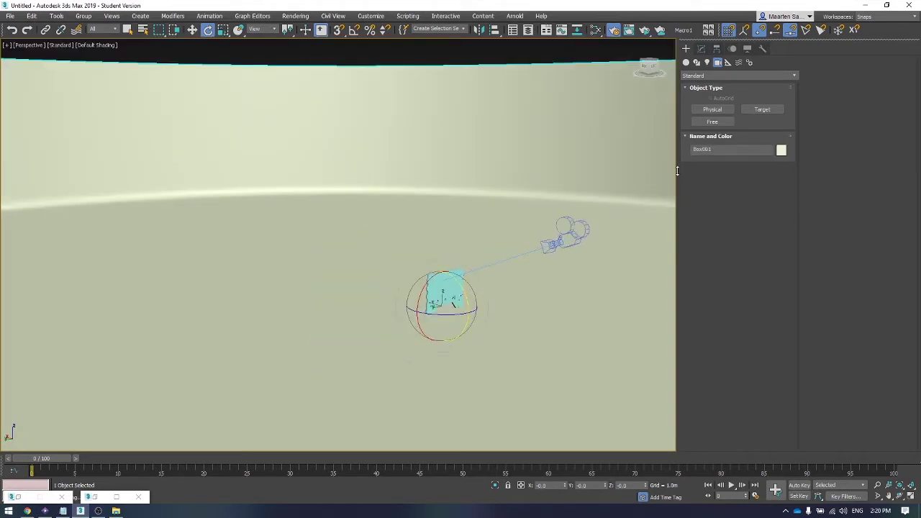
pyautogui.click(706, 62)
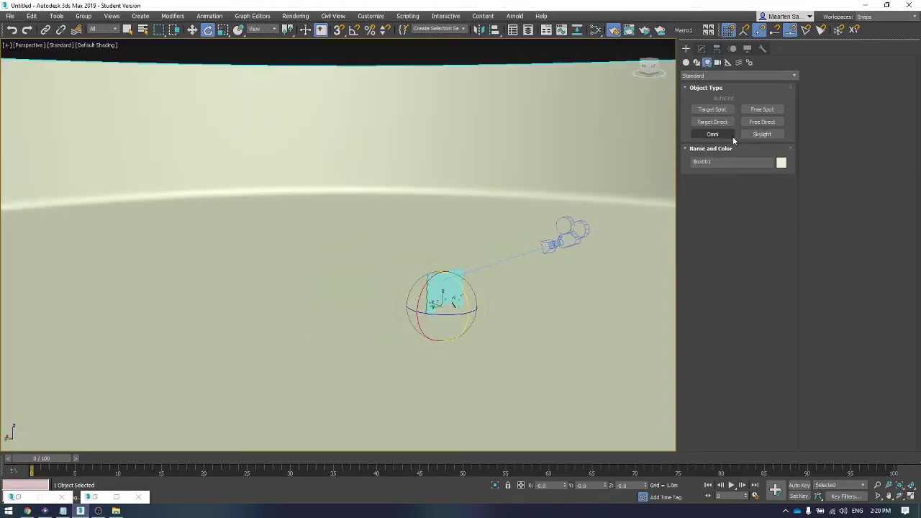
pyautogui.click(739, 75)
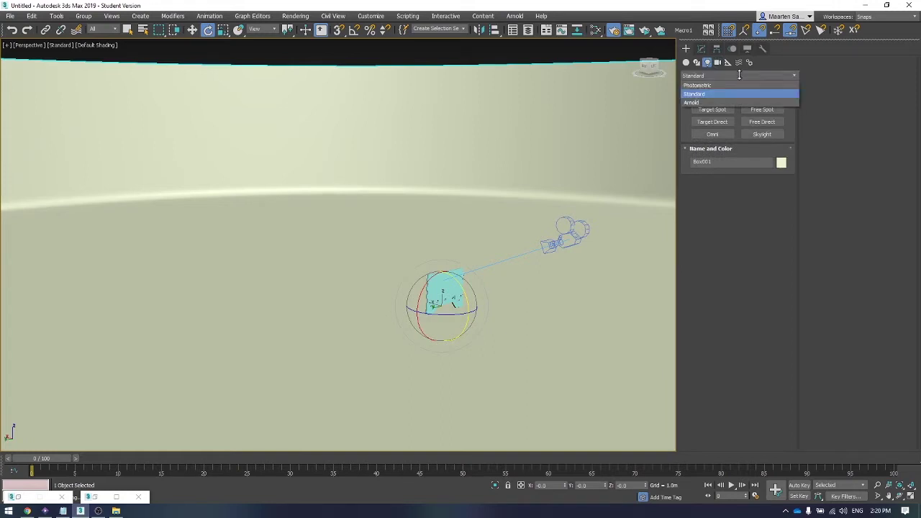
pyautogui.click(738, 75)
pyautogui.click(737, 76)
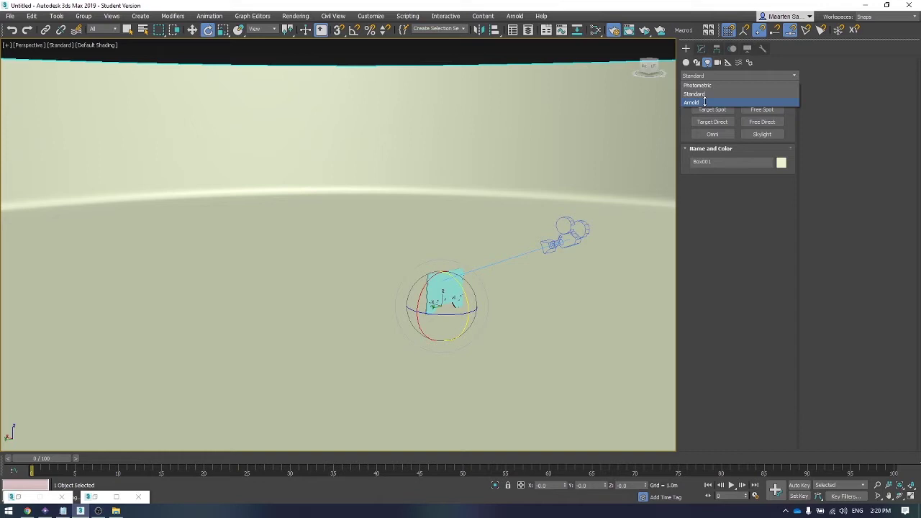
pyautogui.click(704, 102)
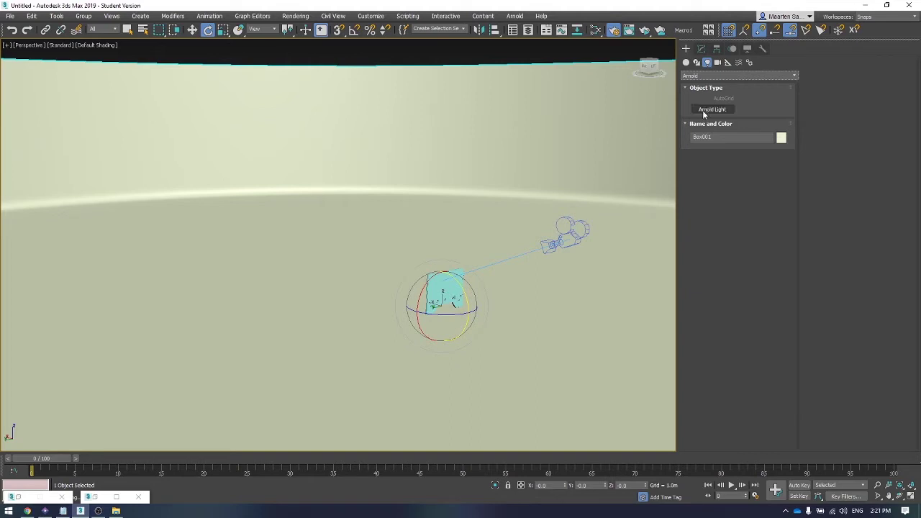
pyautogui.click(703, 110)
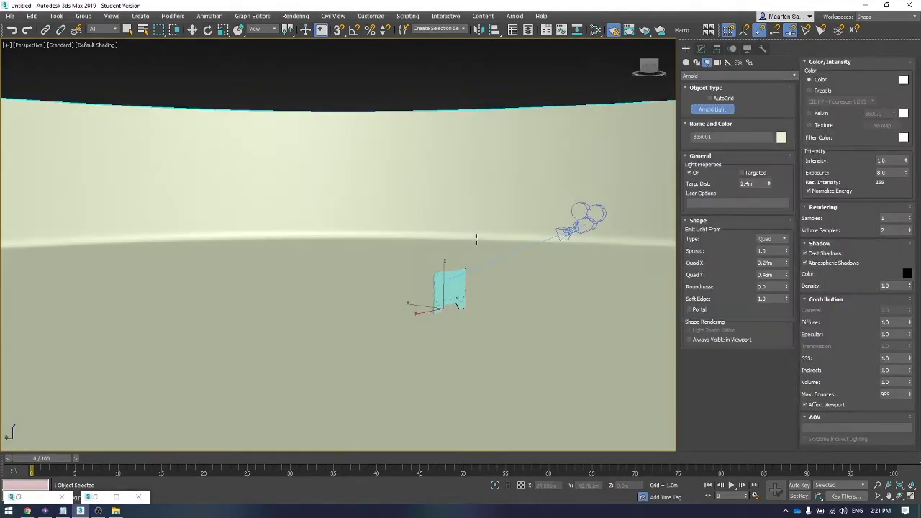
pyautogui.click(475, 239)
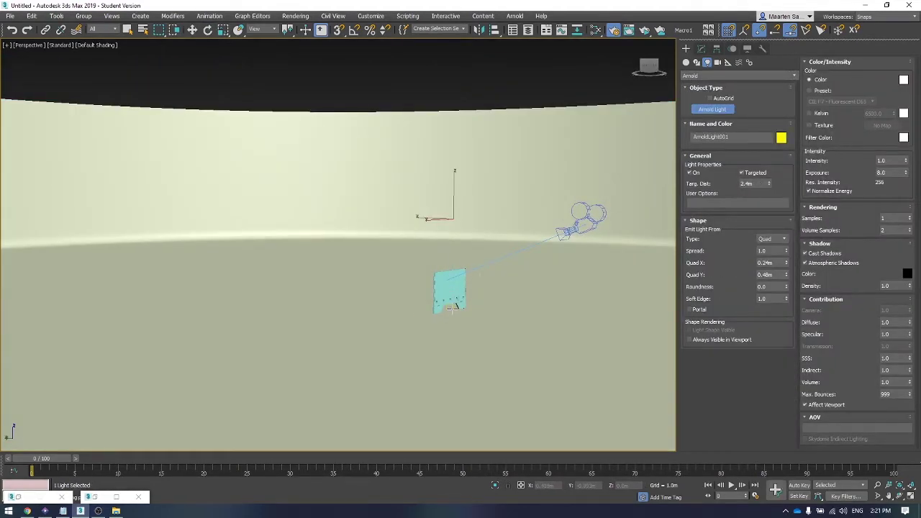
# Step: Reposition the Arnold light and its target in the Perspective view, bringing them back over the box interior near the camera
pyautogui.press('w')
pyautogui.keyDown('alt'); pyautogui.moveTo(477, 279); pyautogui.dragTo(281, 297, button='middle'); pyautogui.keyUp('alt')
pyautogui.moveTo(298, 271); pyautogui.dragTo(89, 316)
pyautogui.moveTo(88, 317); pyautogui.dragTo(327, 284, button='middle')
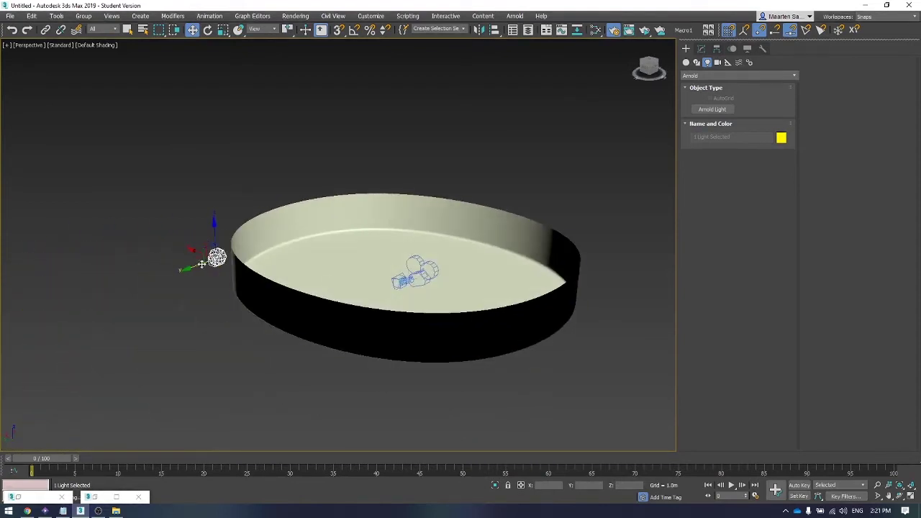
pyautogui.click(404, 280)
pyautogui.moveTo(405, 279); pyautogui.dragTo(385, 243)
pyautogui.scroll(6, 385, 244)
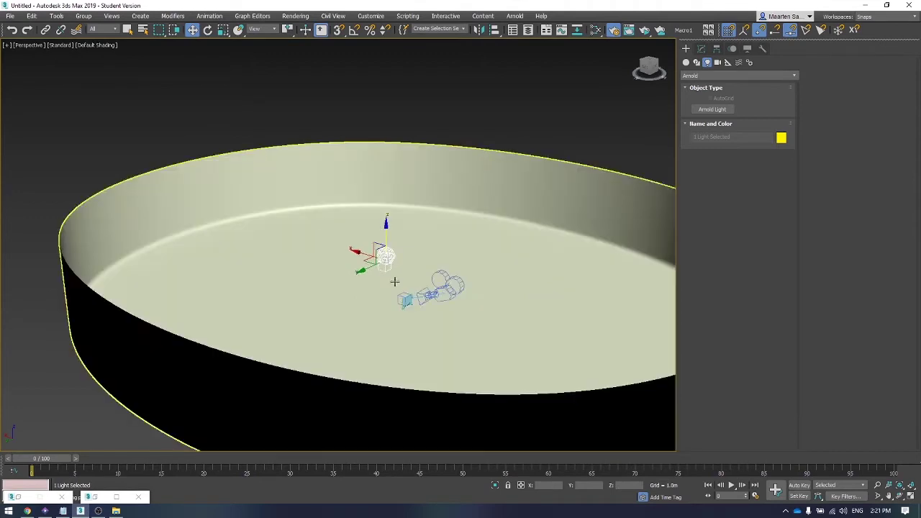
pyautogui.click(351, 205)
pyautogui.moveTo(348, 185); pyautogui.dragTo(355, 318)
pyautogui.keyDown('alt'); pyautogui.moveTo(355, 319); pyautogui.dragTo(377, 341, button='middle'); pyautogui.keyUp('alt')
# Step: Move the light together with its target in the Top view so both sit close to the panel
pyautogui.press('t')
pyautogui.scroll(-5, 399, 256)
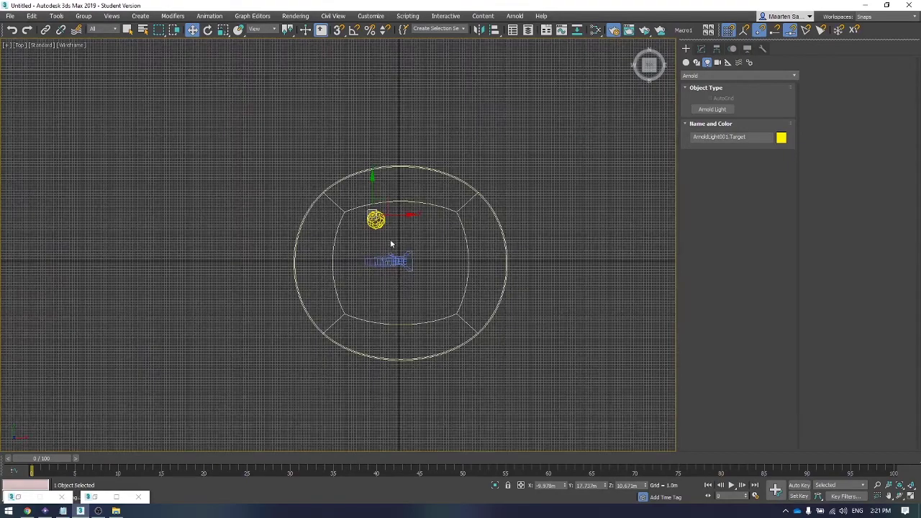
pyautogui.scroll(5, 364, 194)
pyautogui.click(341, 173)
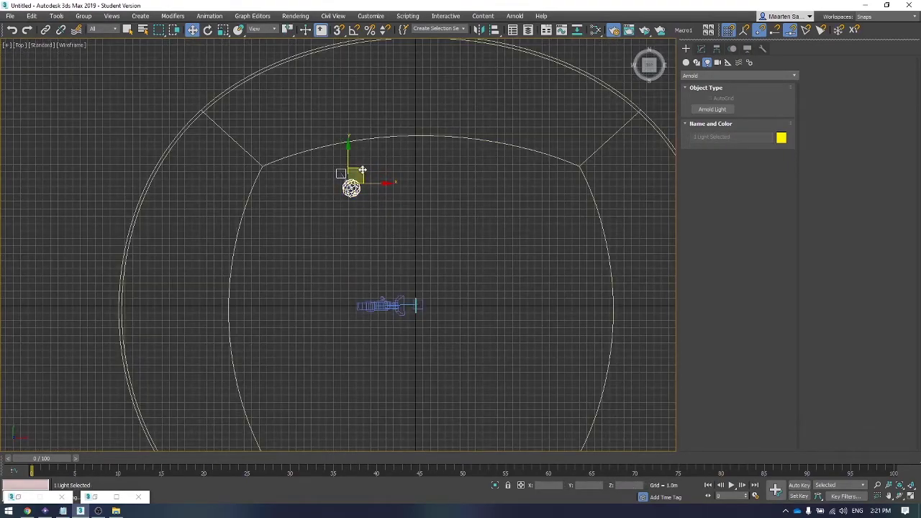
pyautogui.moveTo(362, 170); pyautogui.dragTo(435, 287)
# Step: Lower the light and its target vertically in the Front view until they sit a short distance above the panel
pyautogui.keyDown('alt'); pyautogui.moveTo(435, 287); pyautogui.dragTo(531, 233, button='middle'); pyautogui.keyUp('alt')
pyautogui.press('f')
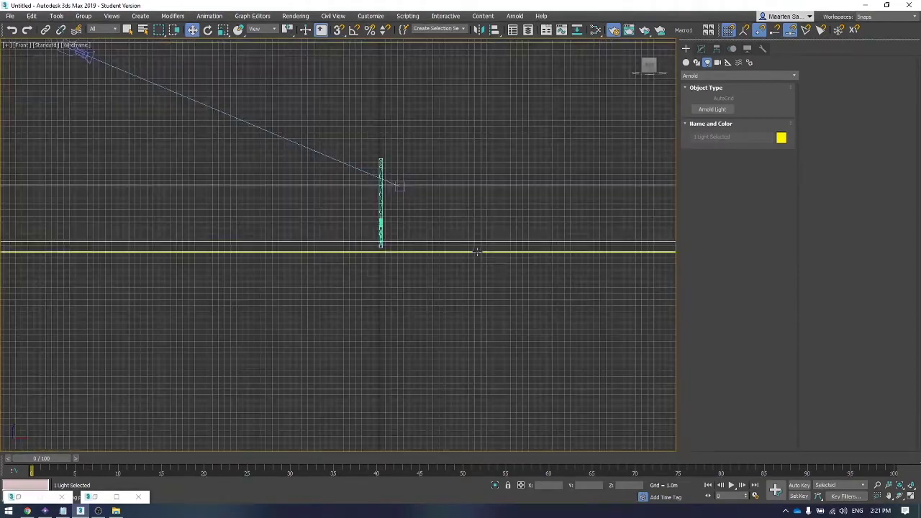
pyautogui.scroll(-5, 477, 252)
pyautogui.scroll(4, 459, 220)
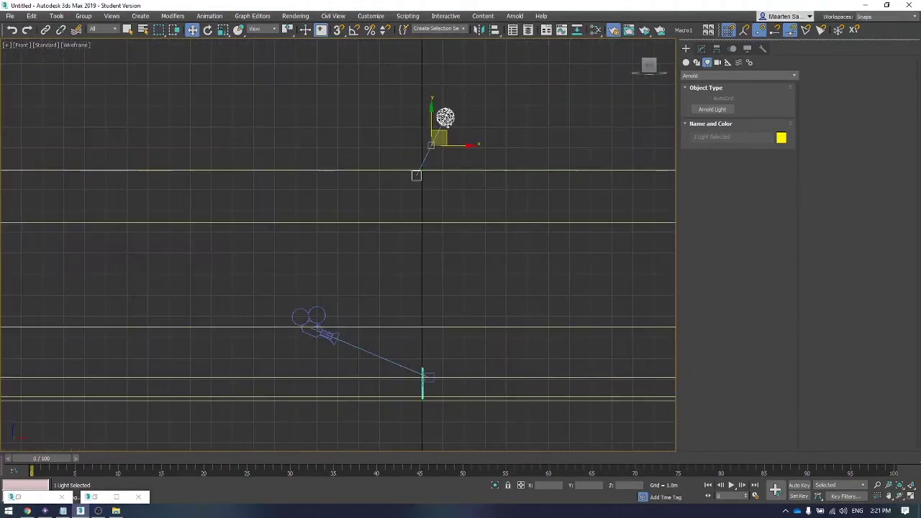
pyautogui.moveTo(432, 116); pyautogui.dragTo(430, 279)
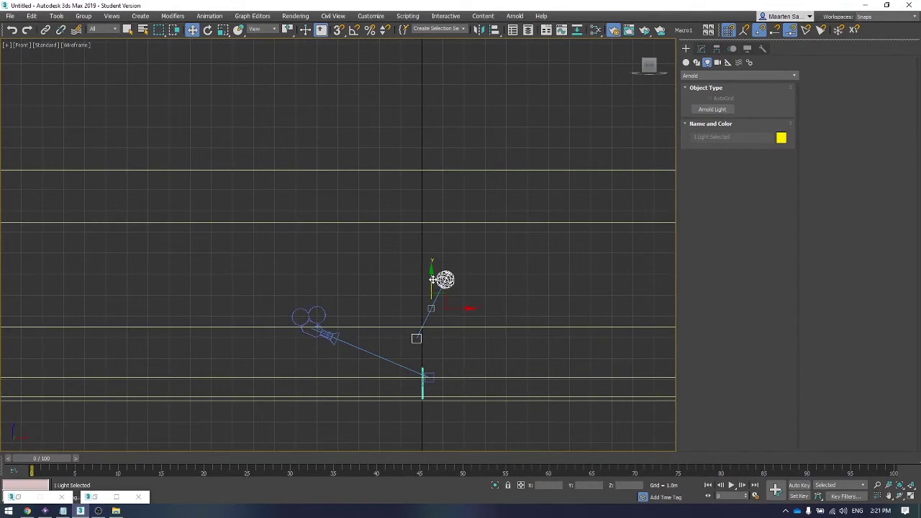
# Step: Move the light's target horizontally in the Top view so it lies directly beneath the light
pyautogui.press('v')
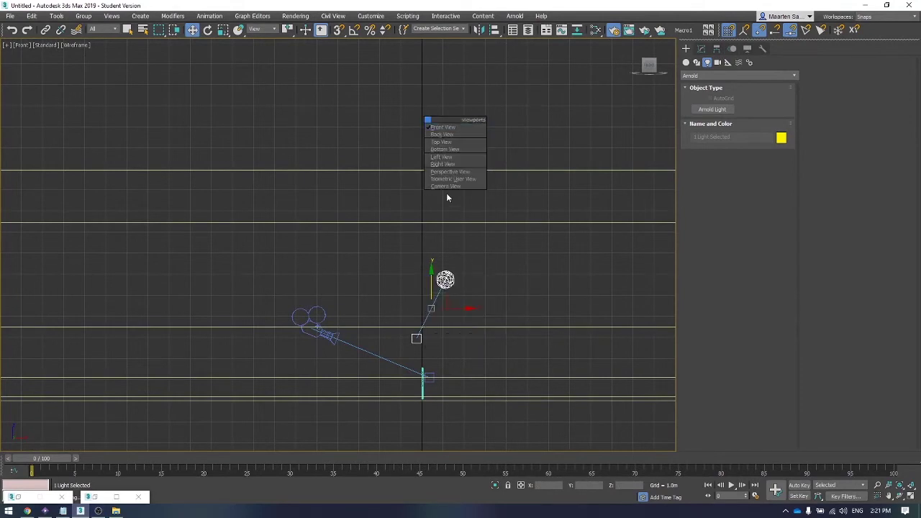
pyautogui.click(440, 142)
pyautogui.moveTo(332, 205); pyautogui.dragTo(376, 231)
# Step: Center the light over the panel in the Front view and place its target at the panel's base
pyautogui.press('v')
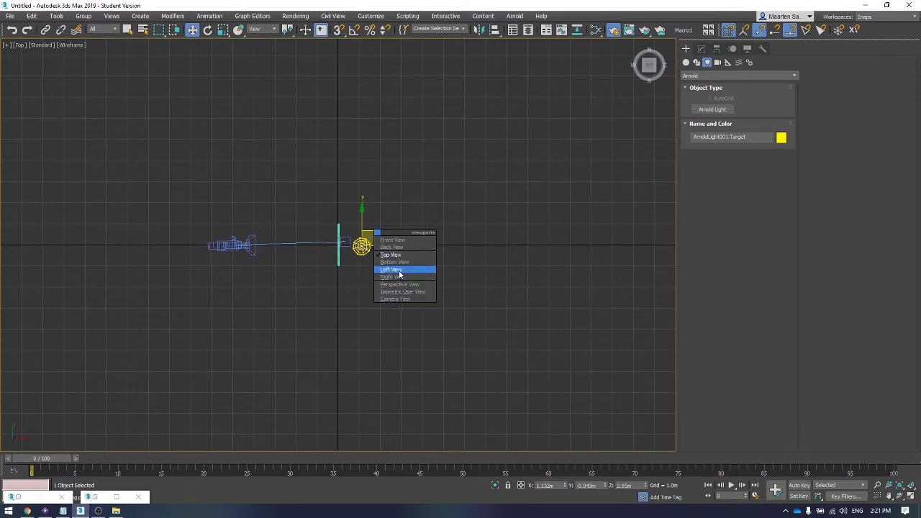
pyautogui.click(394, 240)
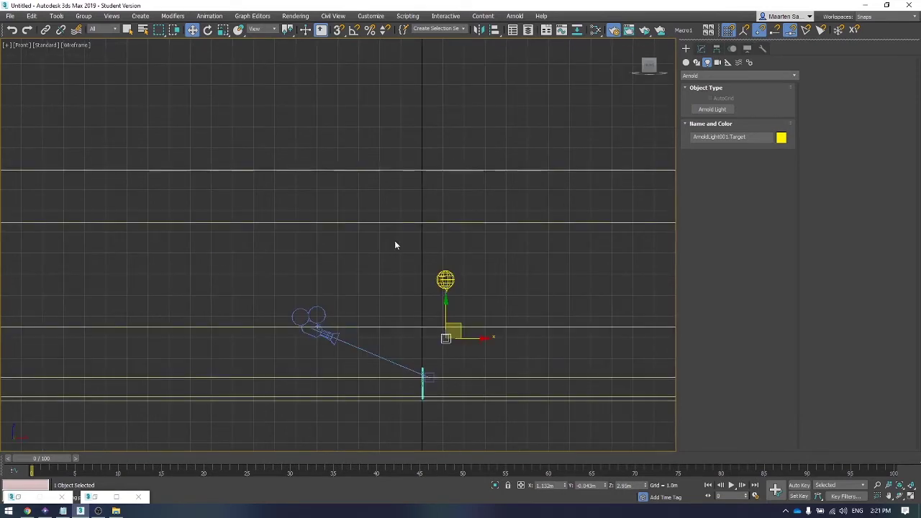
pyautogui.click(455, 301)
pyautogui.moveTo(464, 304); pyautogui.dragTo(424, 365)
pyautogui.click(424, 351)
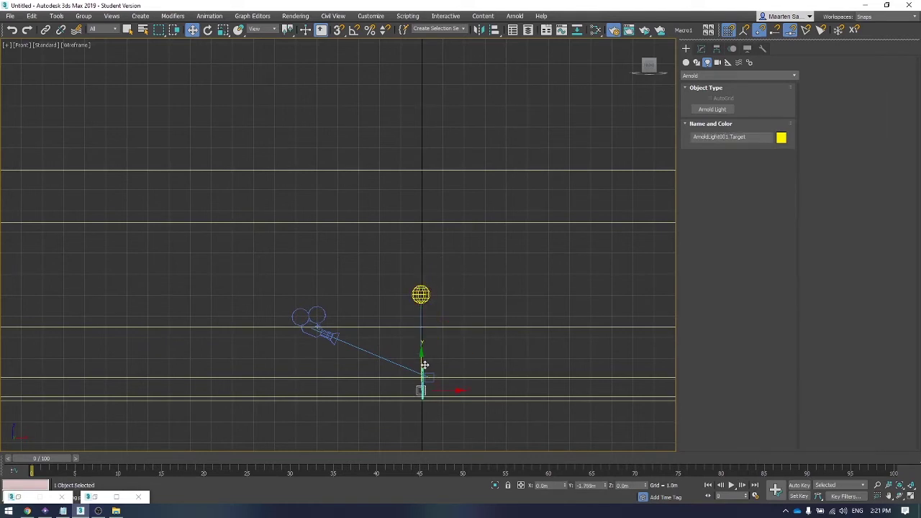
# Step: Select the Arnold light in the Perspective view and check the rendered frame window
pyautogui.press('p')
pyautogui.moveTo(499, 339)
pyautogui.keyDown('alt'); pyautogui.mouseDown(button='middle')
pyautogui.moveTo(530, 317)
pyautogui.moveTo(516, 309)
pyautogui.moveTo(411, 321)
pyautogui.moveTo(418, 310)
pyautogui.mouseUp(button='middle'); pyautogui.keyUp('alt')
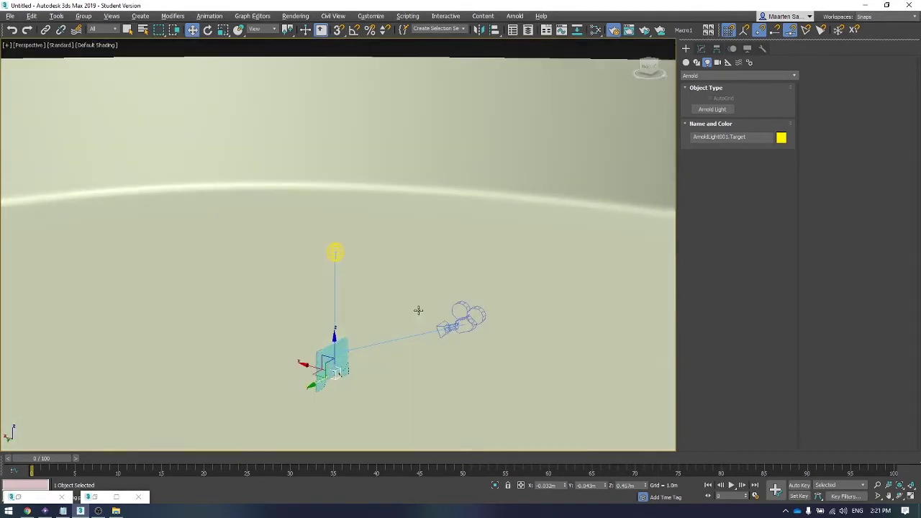
pyautogui.click(334, 251)
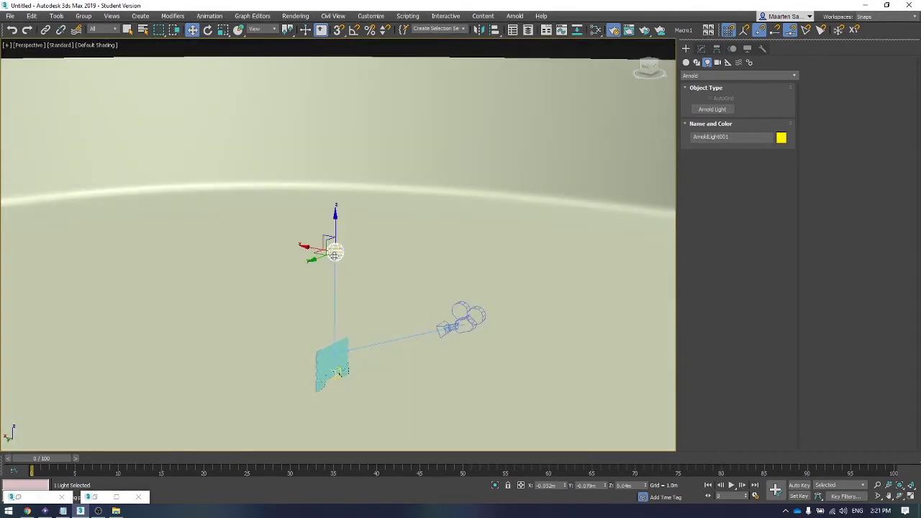
pyautogui.click(612, 31)
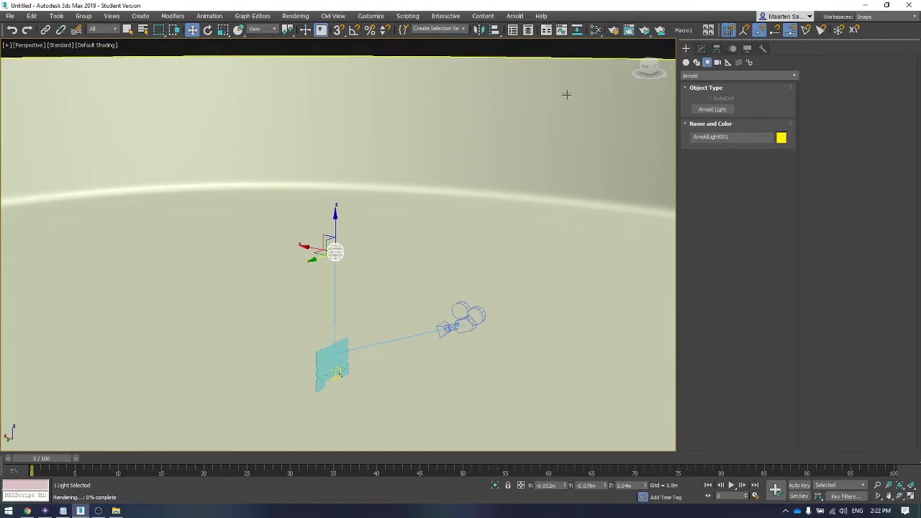
pyautogui.click(628, 30)
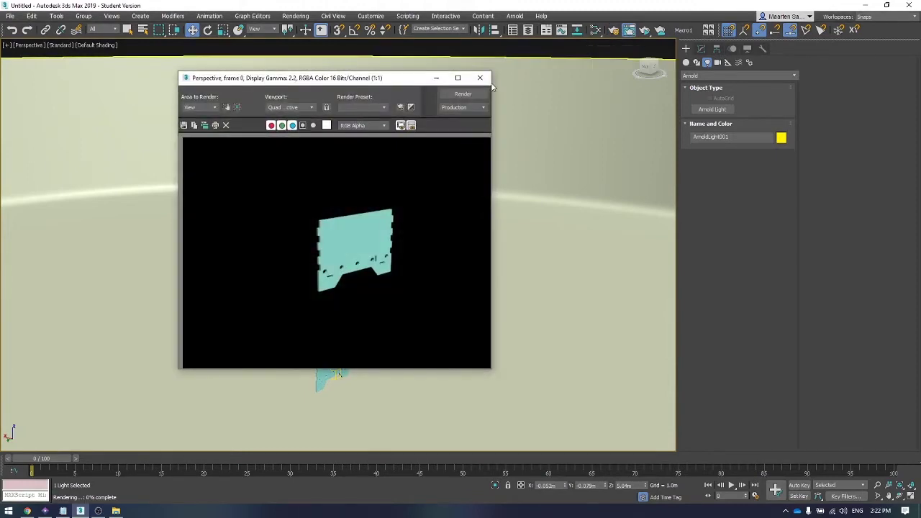
pyautogui.click(480, 78)
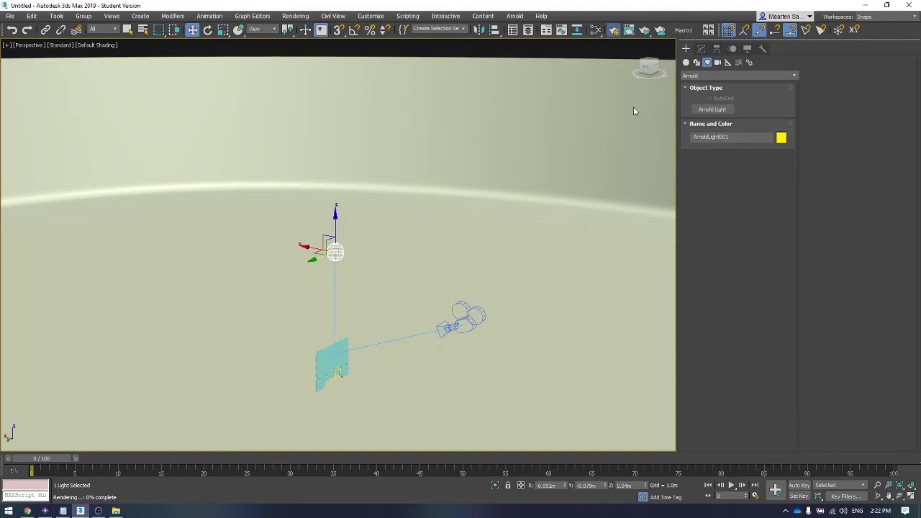
# Step: Run an ActiveShade preview of the Perspective view, close the render settings and park the preview window clear of the light controls
pyautogui.click(617, 33)
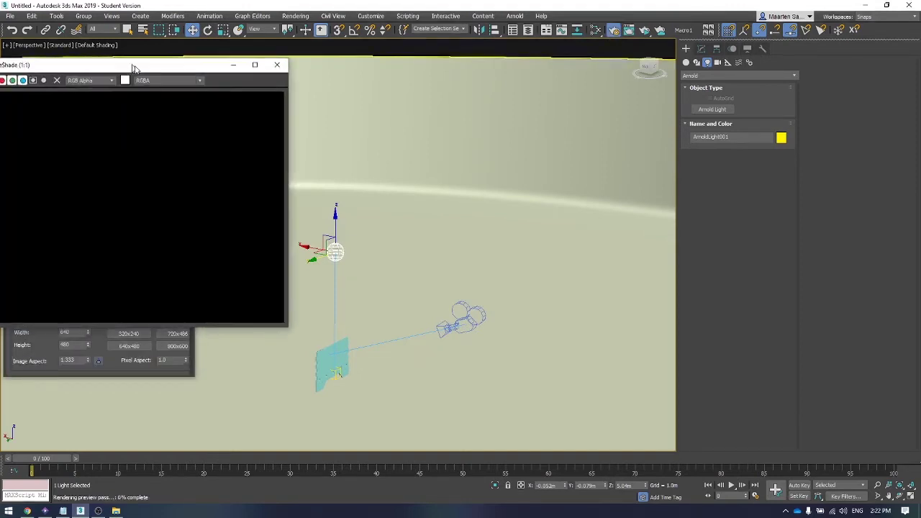
pyautogui.moveTo(129, 68); pyautogui.dragTo(288, 95)
pyautogui.click(61, 96)
pyautogui.moveTo(62, 95); pyautogui.dragTo(46, 112)
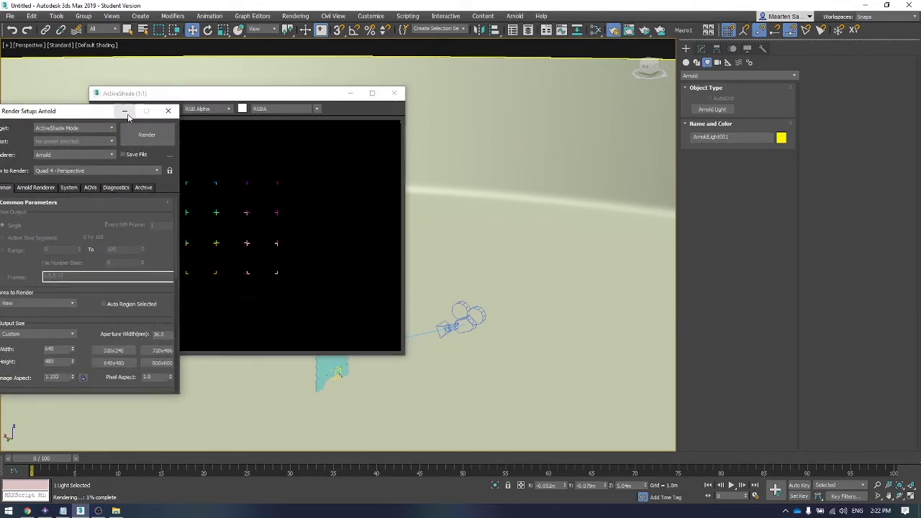
pyautogui.click(170, 112)
pyautogui.moveTo(295, 98); pyautogui.dragTo(211, 70)
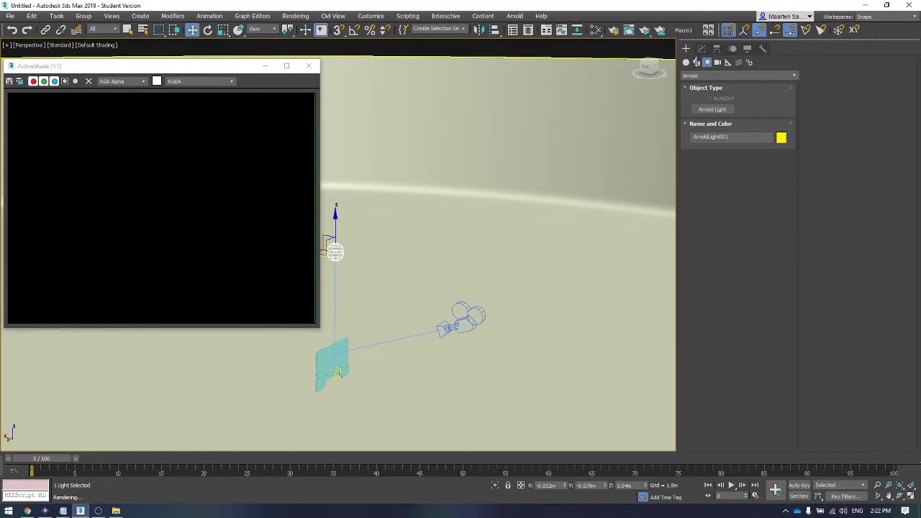
# Step: Change the Arnold light's shape type to Skydome and lower its intensity to 0.45 and exposure to about 0.98
pyautogui.click(700, 48)
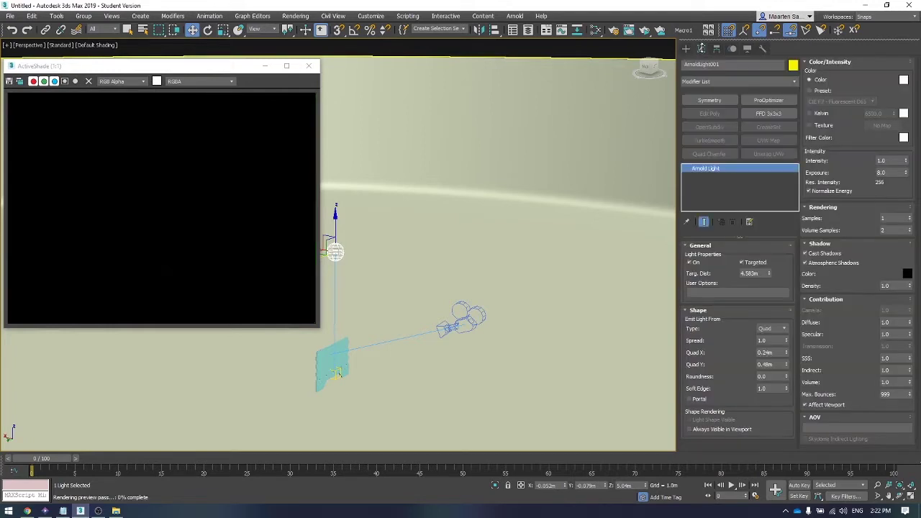
pyautogui.click(779, 331)
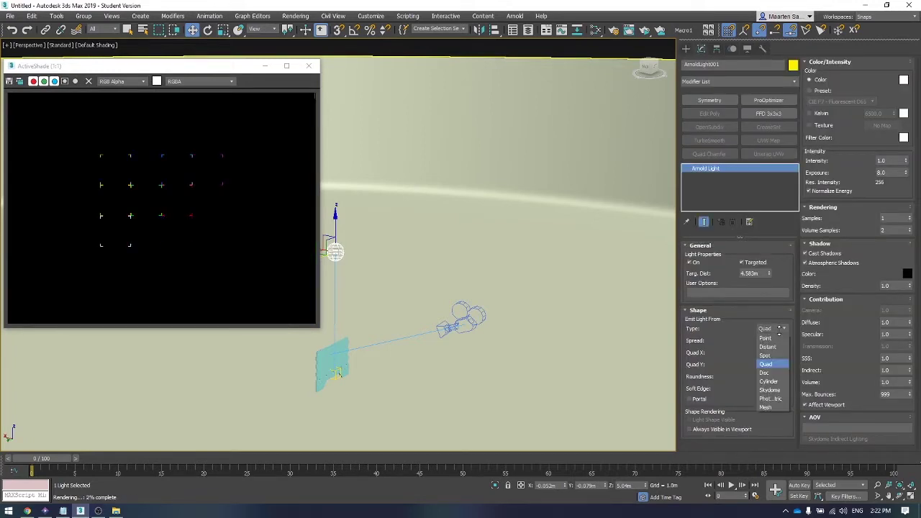
pyautogui.click(769, 389)
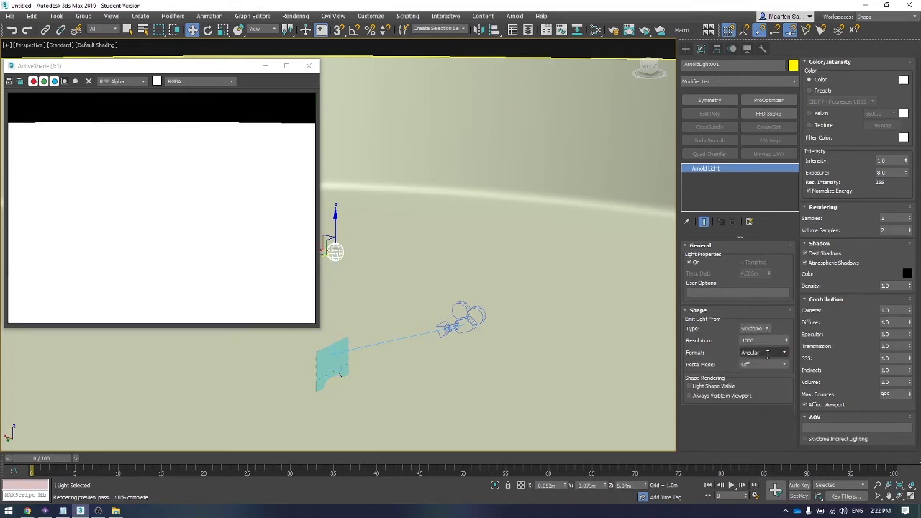
pyautogui.click(767, 352)
pyautogui.click(756, 352)
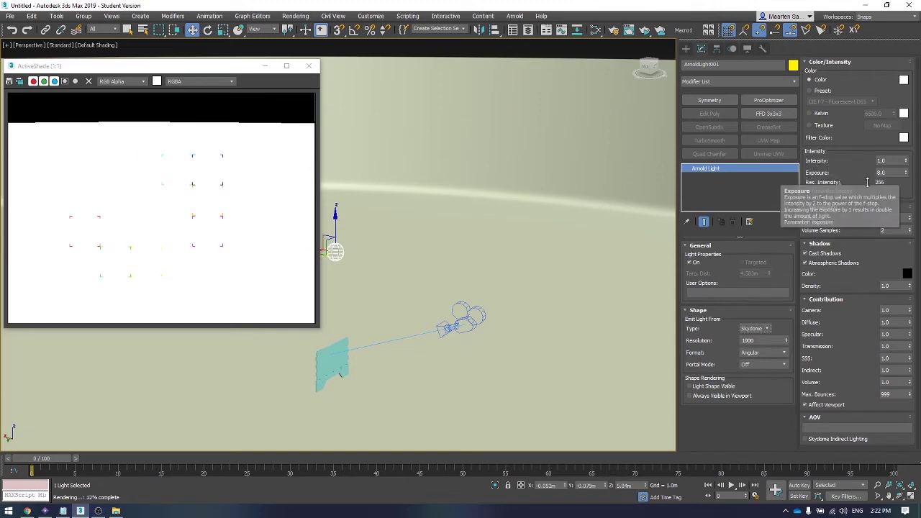
pyautogui.moveTo(905, 175); pyautogui.dragTo(905, 152)
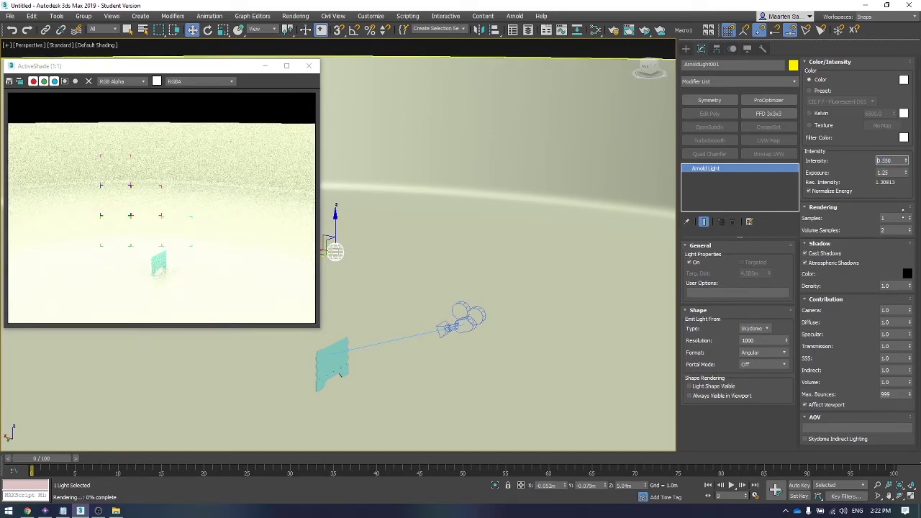
pyautogui.moveTo(906, 161); pyautogui.dragTo(906, 179)
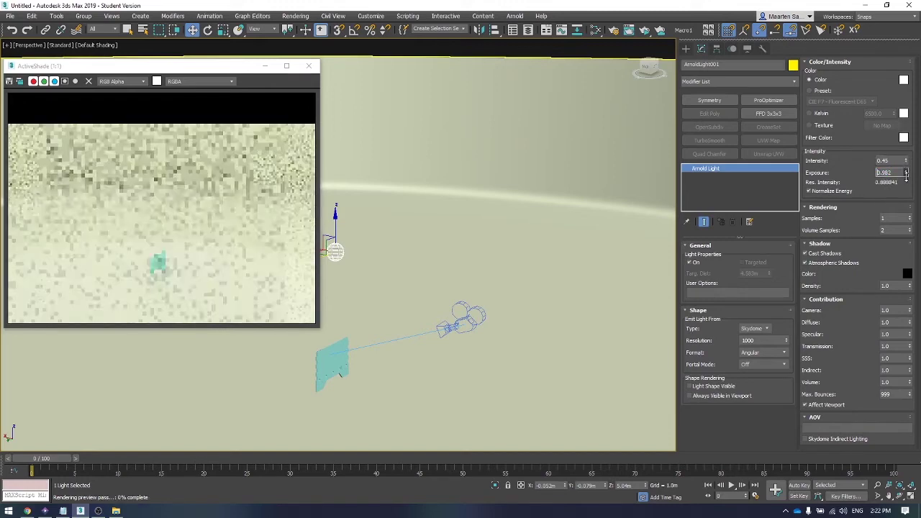
# Step: Switch the viewport to the camera view and select the panel
pyautogui.click(495, 290)
pyautogui.press('c')
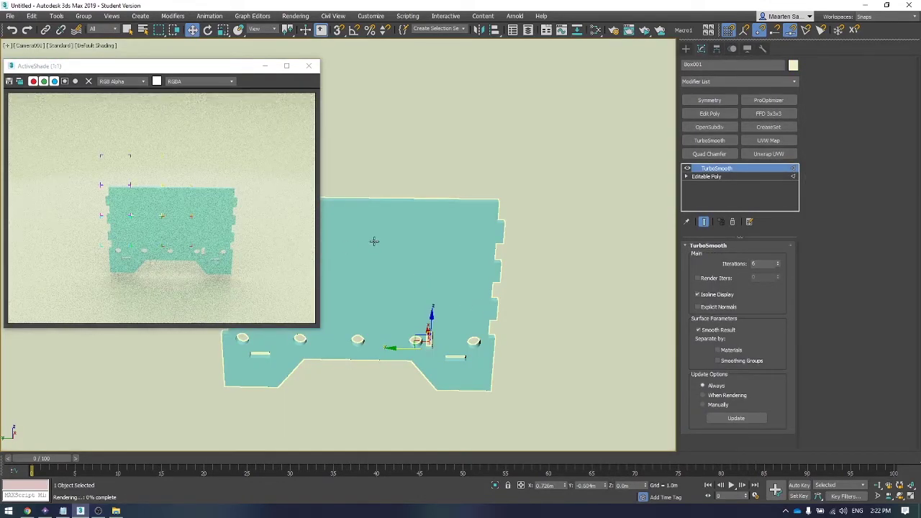
pyautogui.click(468, 277)
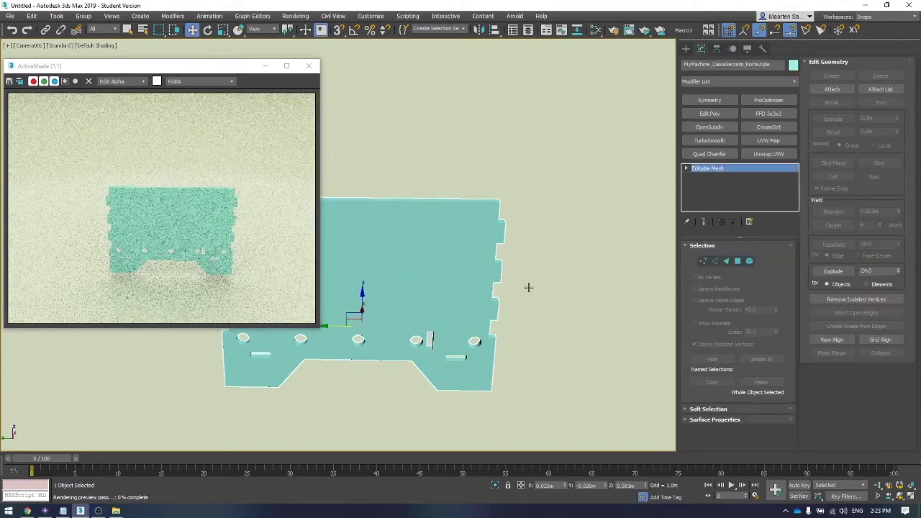
# Step: Shift the camera's target sideways in the Top view to reframe the panel, and return to the camera view
pyautogui.press('t')
pyautogui.scroll(-5, 454, 309)
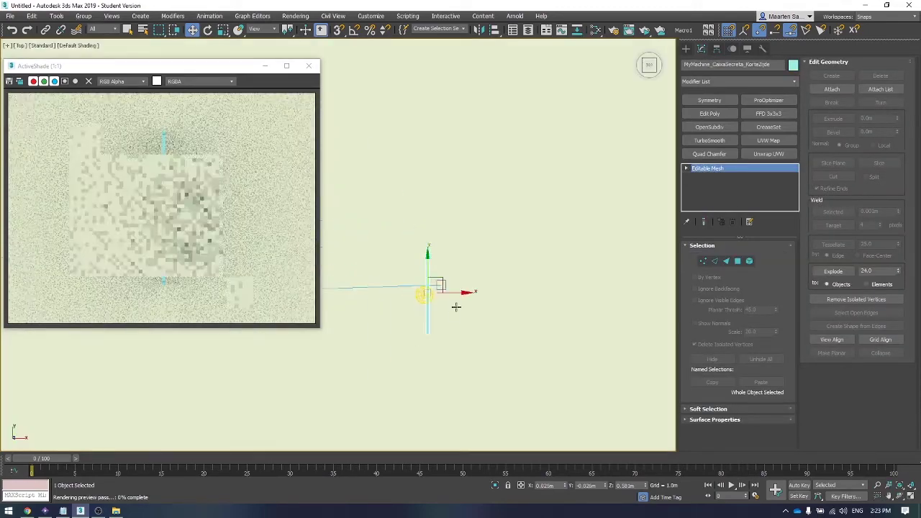
pyautogui.click(451, 278)
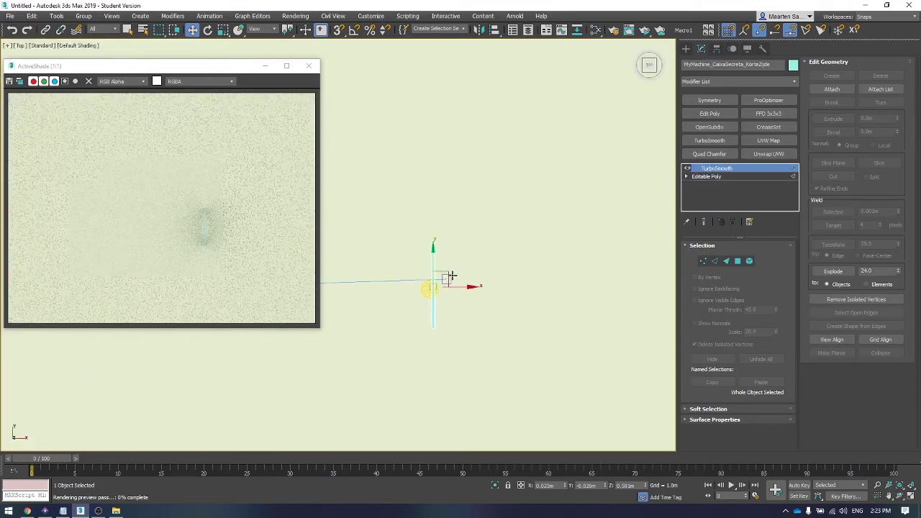
pyautogui.click(447, 274)
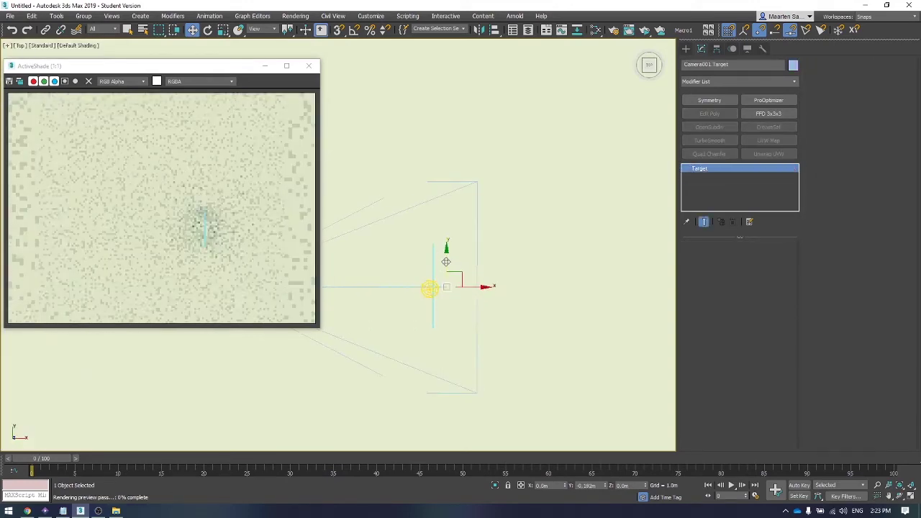
pyautogui.press('c')
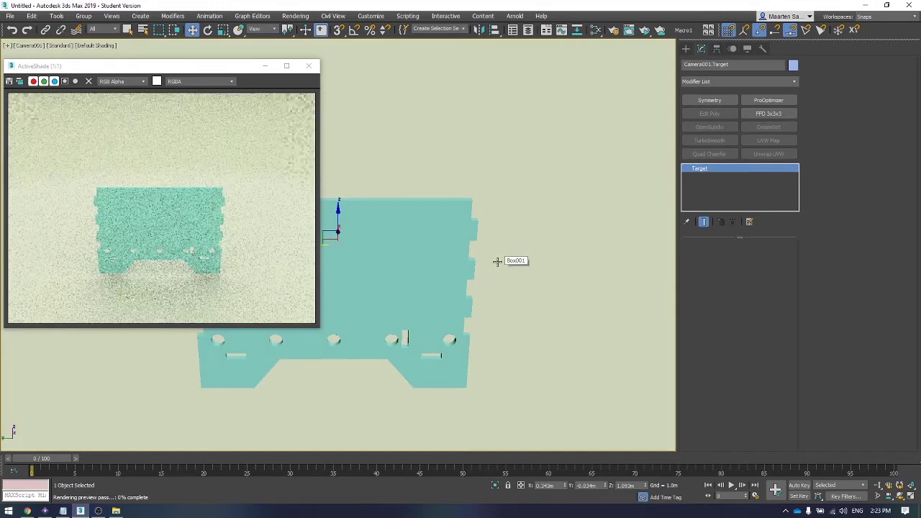
# Step: Lower the panel to a Z position of about 0.519 m towards the box floor, and select the surrounding box
pyautogui.click(446, 276)
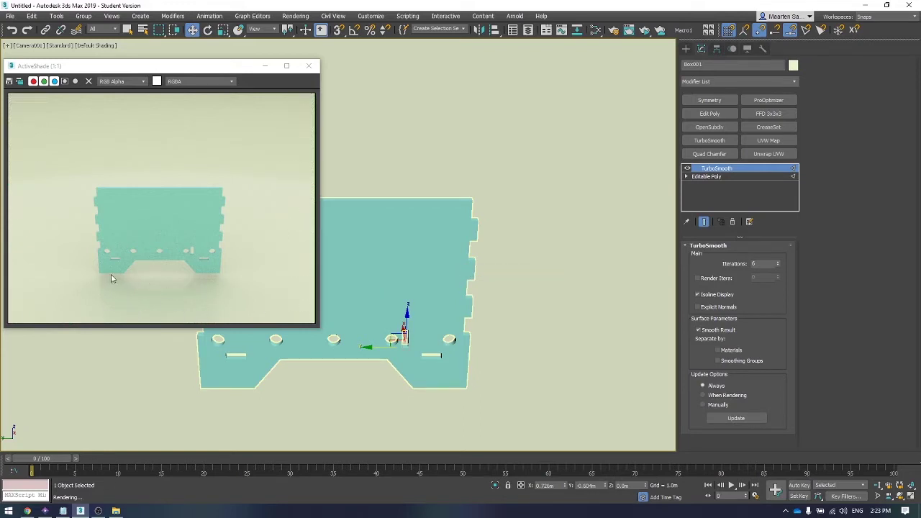
pyautogui.click(398, 305)
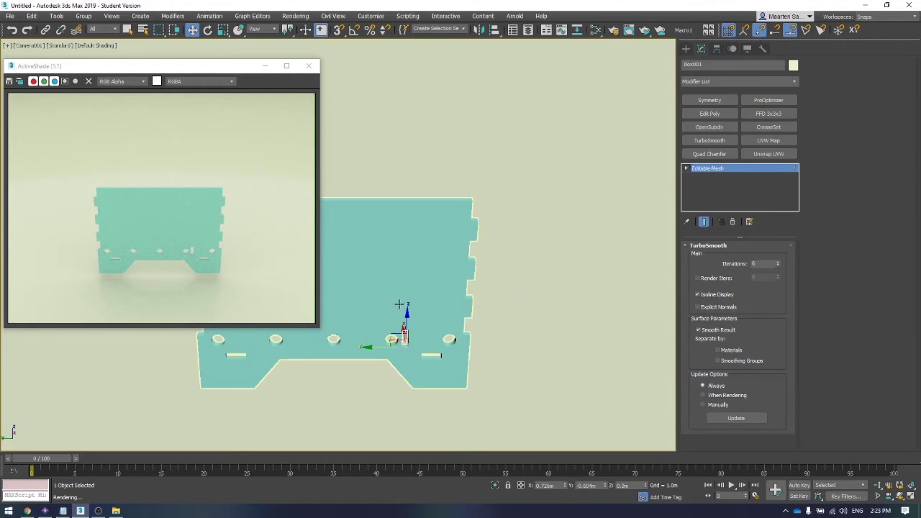
pyautogui.moveTo(338, 291); pyautogui.dragTo(338, 295)
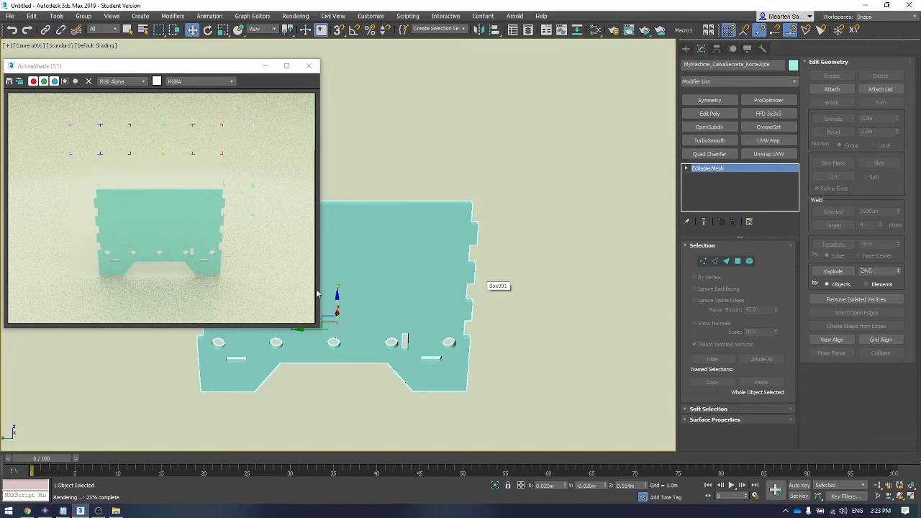
pyautogui.moveTo(337, 294); pyautogui.dragTo(342, 299)
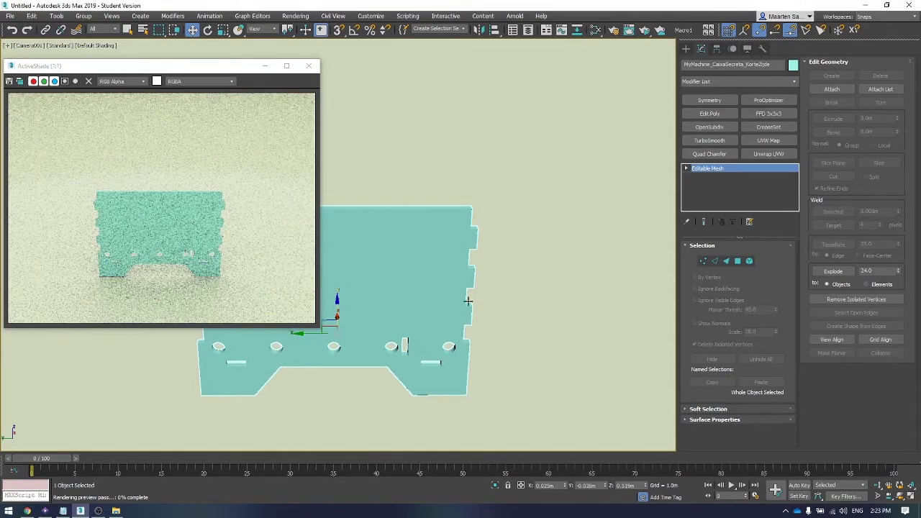
pyautogui.click(513, 299)
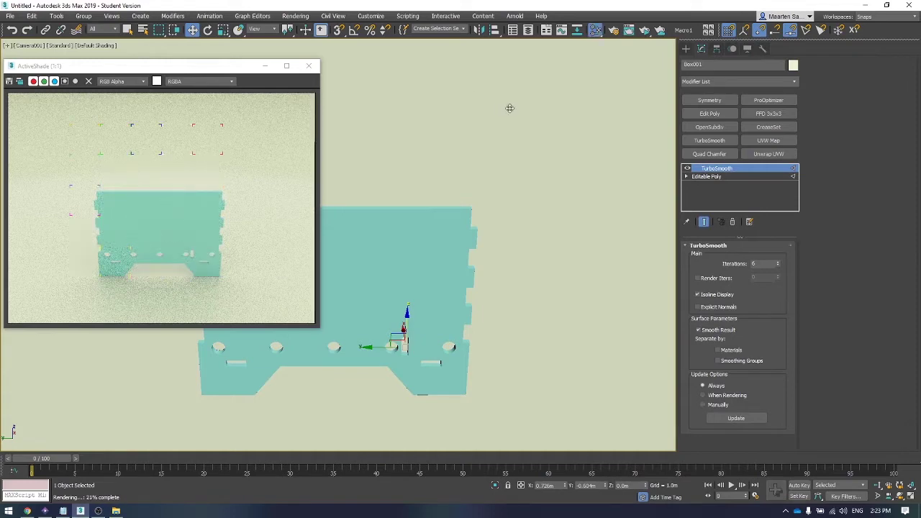
pyautogui.press('m')
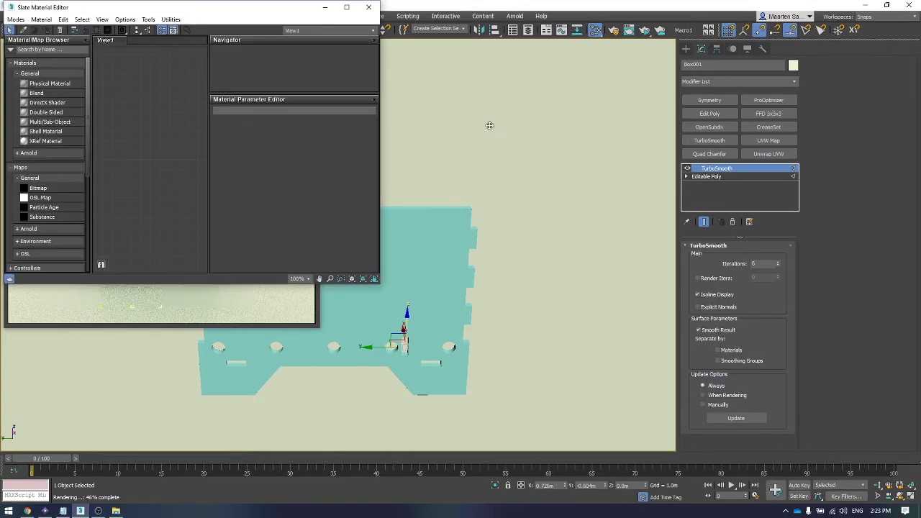
pyautogui.moveTo(233, 13); pyautogui.dragTo(386, 94)
pyautogui.click(522, 82)
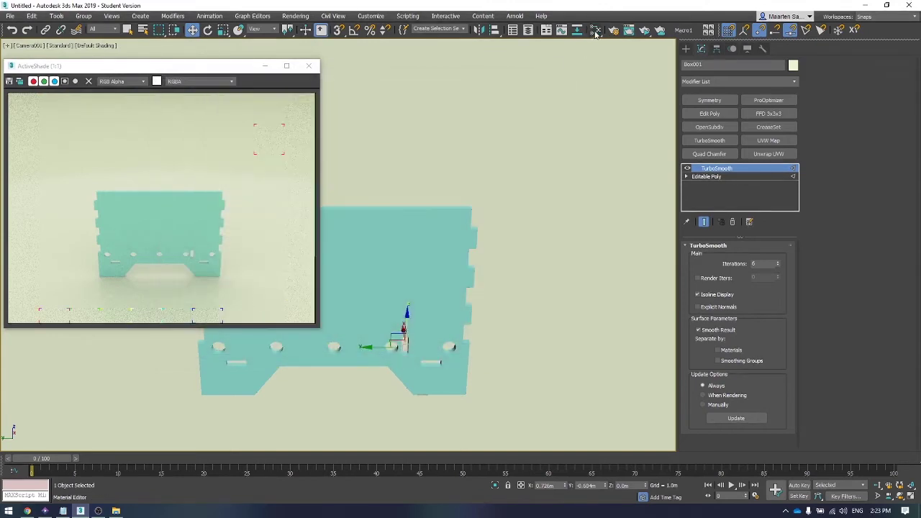
pyautogui.click(596, 31)
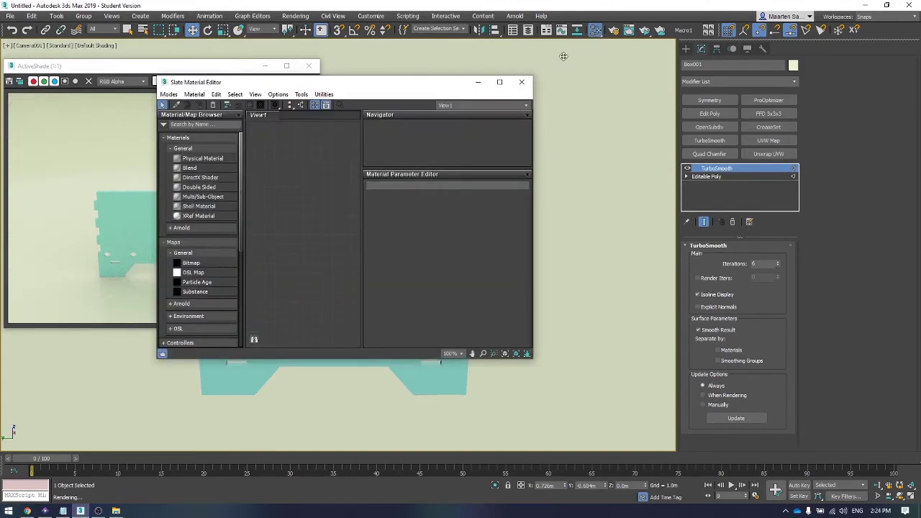
pyautogui.click(521, 82)
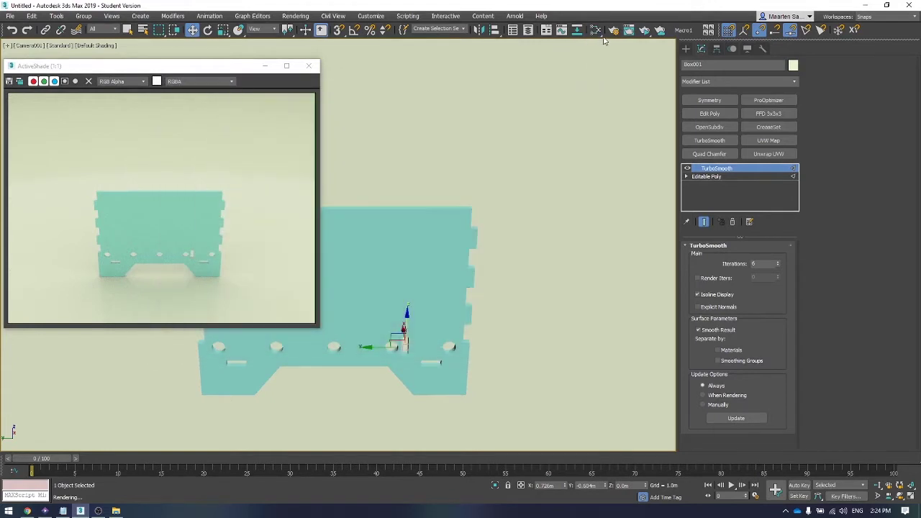
pyautogui.click(602, 36)
pyautogui.click(595, 46)
pyautogui.click(596, 33)
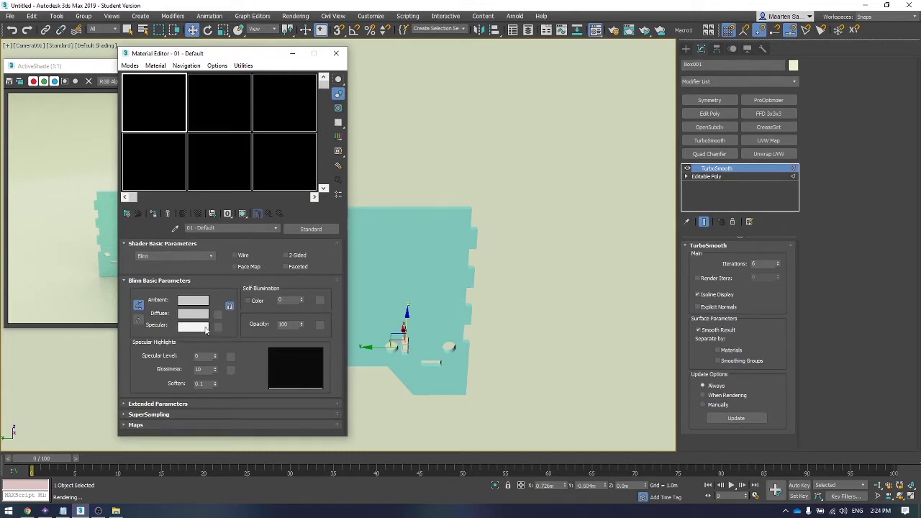
pyautogui.click(335, 53)
# Step: Open the material editor in Slate mode and maximize its window
pyautogui.click(596, 31)
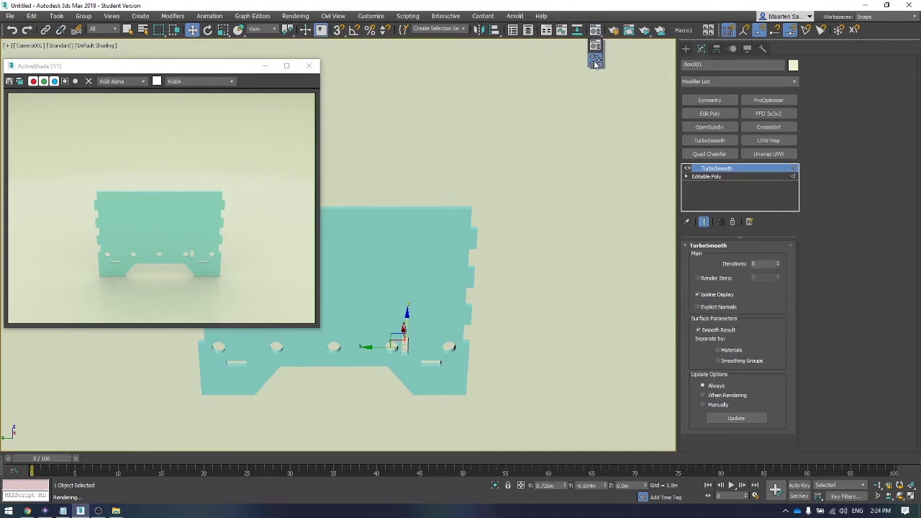
pyautogui.click(595, 62)
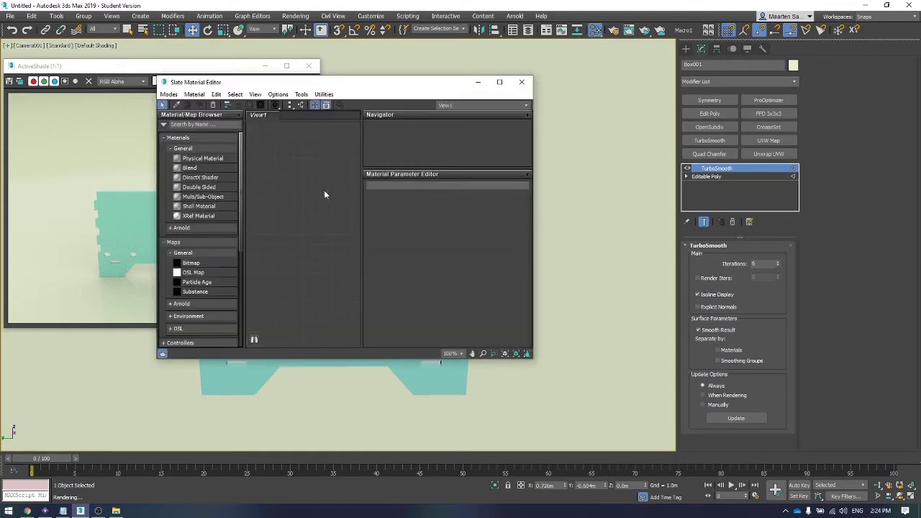
pyautogui.click(502, 85)
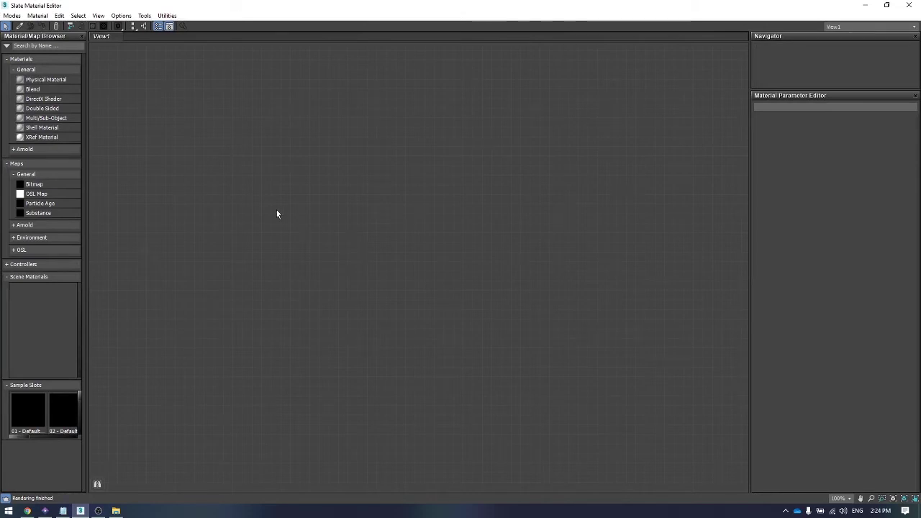
# Step: Add an Arnold Standard Surface material to the node view, collapse its node and show its parameters
pyautogui.click(13, 150)
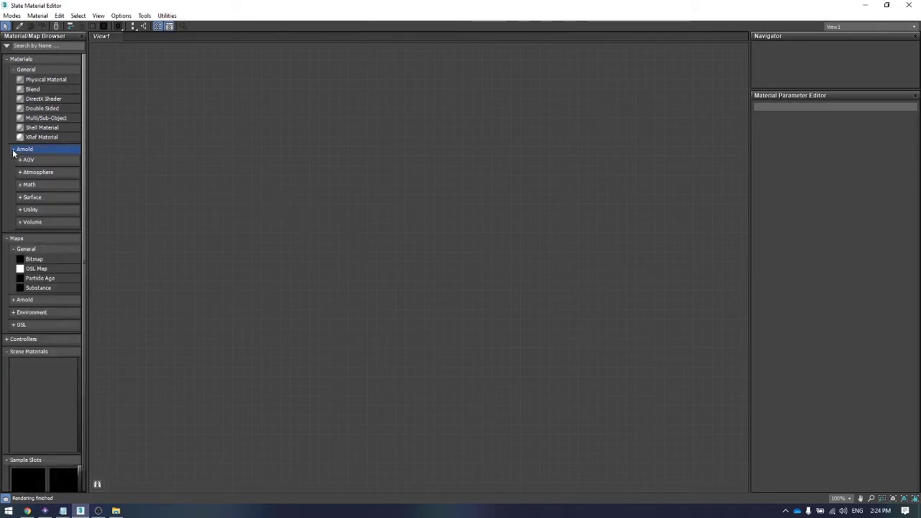
pyautogui.rightClick(395, 168)
pyautogui.moveTo(432, 170)
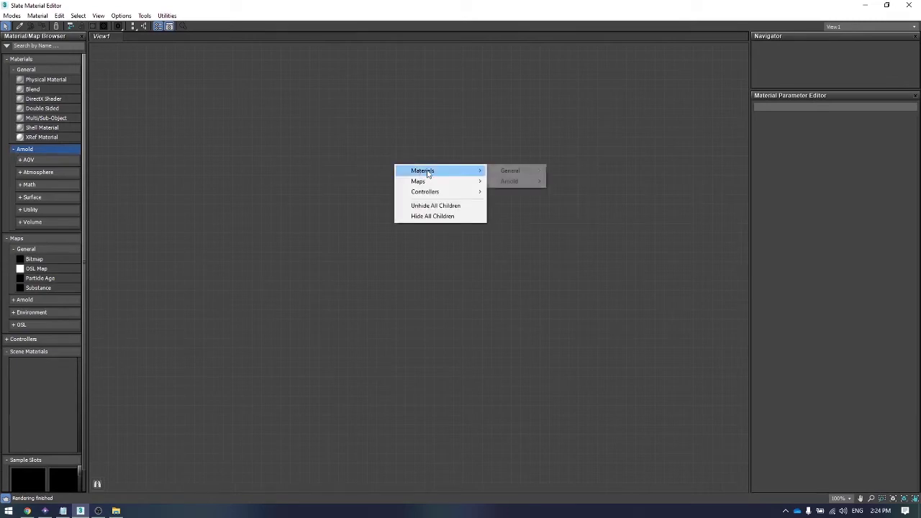
pyautogui.moveTo(525, 169)
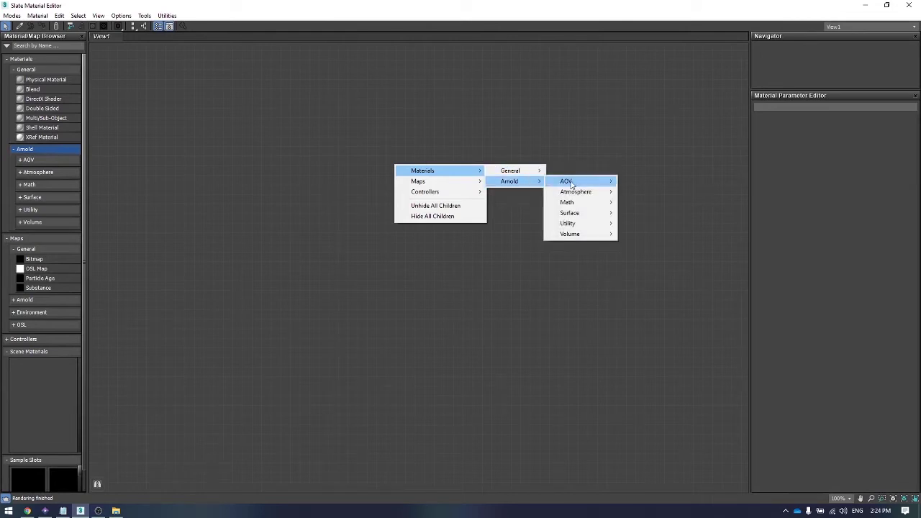
pyautogui.moveTo(577, 215)
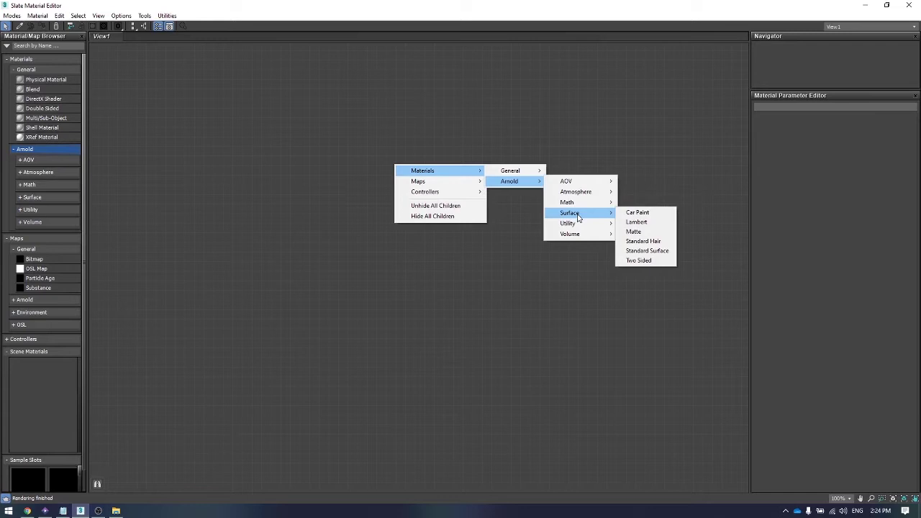
pyautogui.click(647, 250)
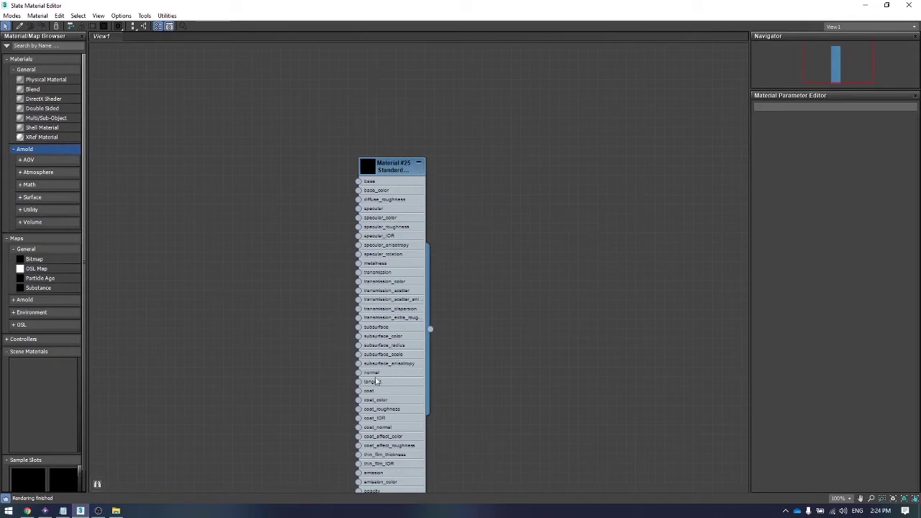
pyautogui.click(420, 164)
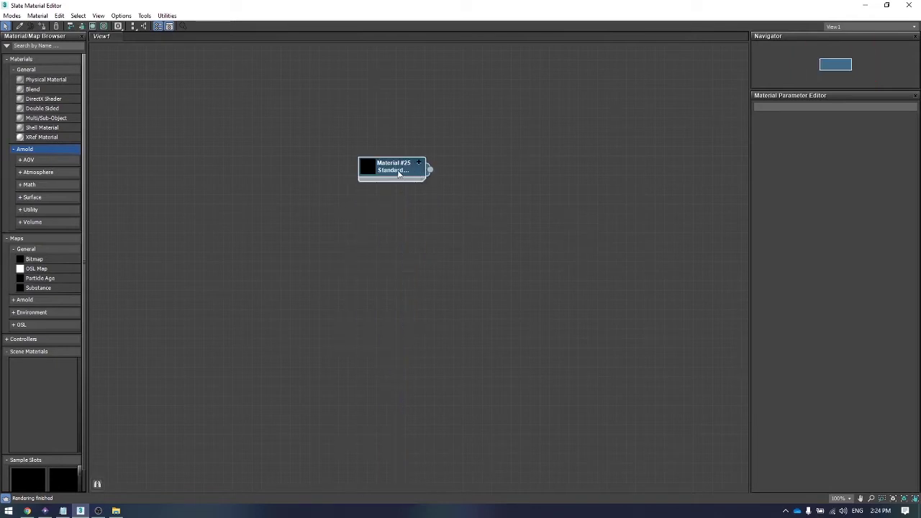
pyautogui.click(419, 162)
pyautogui.click(420, 162)
pyautogui.doubleClick(399, 169)
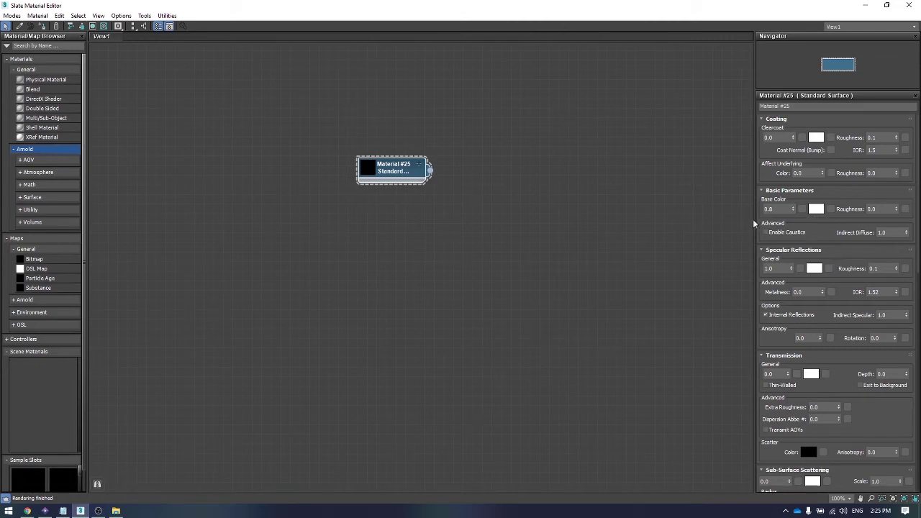
# Step: Set the Standard Surface material's base color to a dark grey with RGB values of 0.063
pyautogui.click(816, 209)
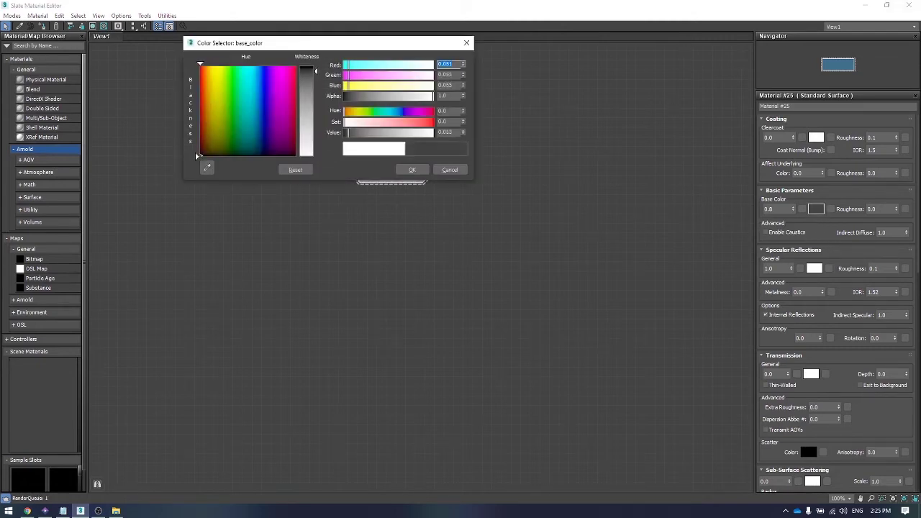
pyautogui.click(307, 73)
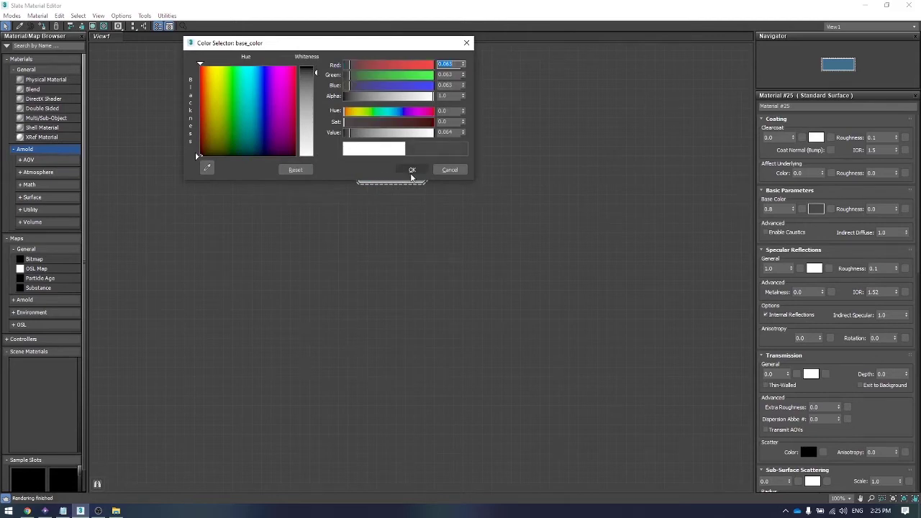
pyautogui.click(412, 171)
# Step: Restore the material editor to a smaller window and assign the dark grey material to the environment box
pyautogui.click(774, 209)
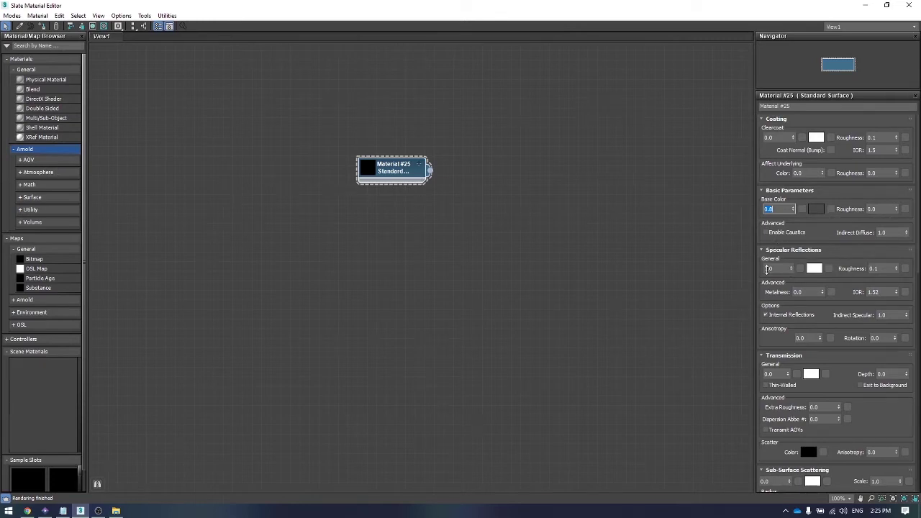
pyautogui.doubleClick(757, 4)
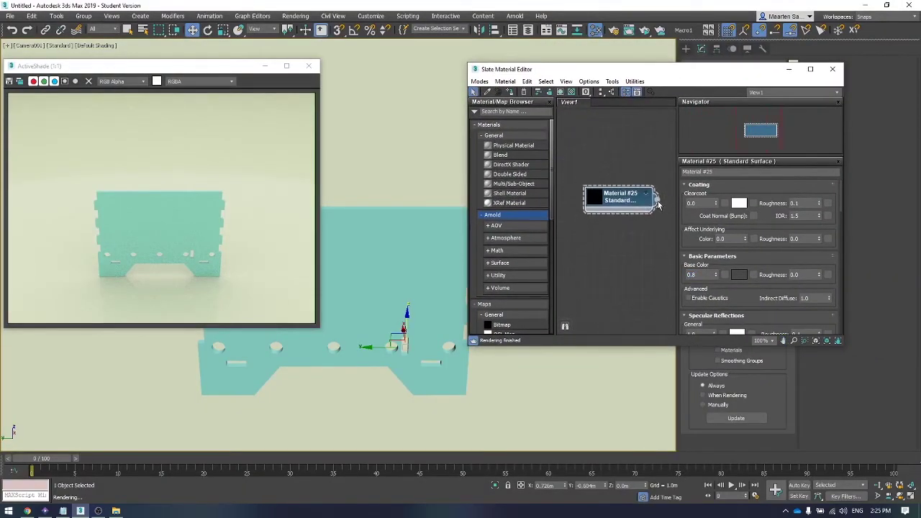
pyautogui.moveTo(657, 200); pyautogui.dragTo(576, 381)
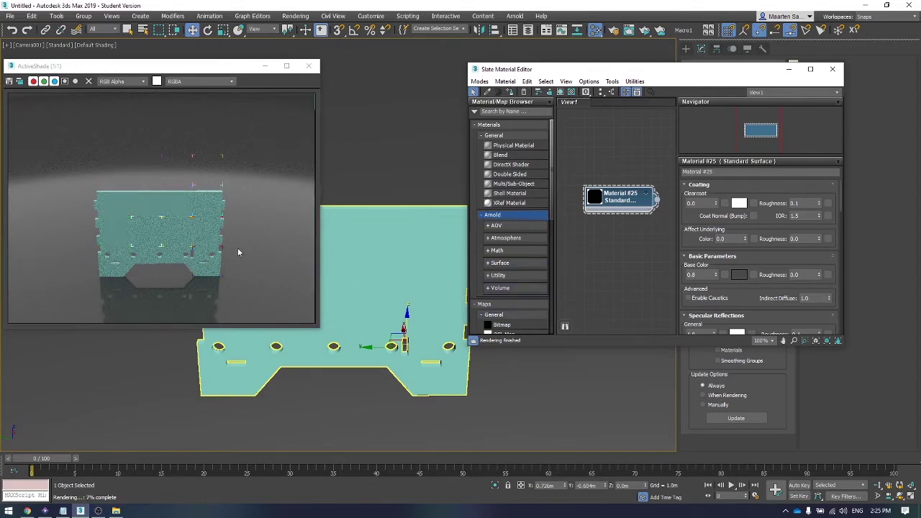
pyautogui.scroll(-3, 761, 263)
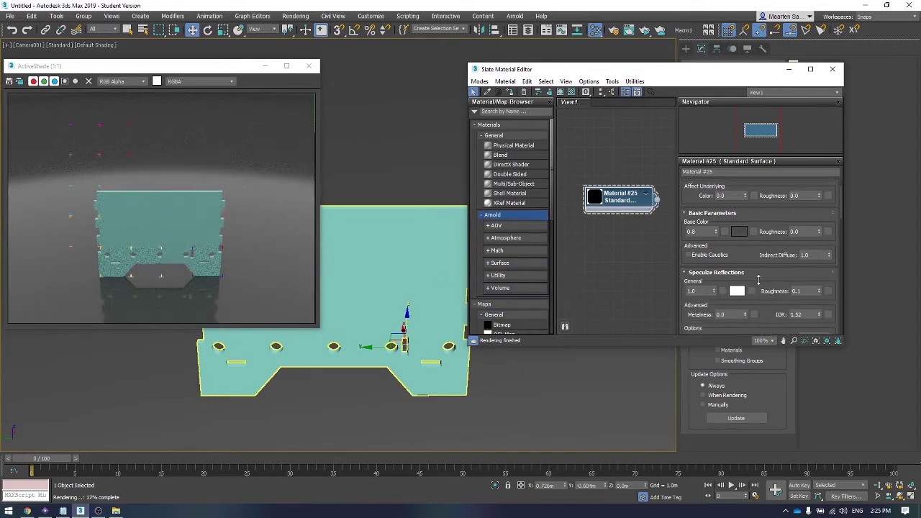
pyautogui.click(706, 291)
pyautogui.doubleClick(687, 291)
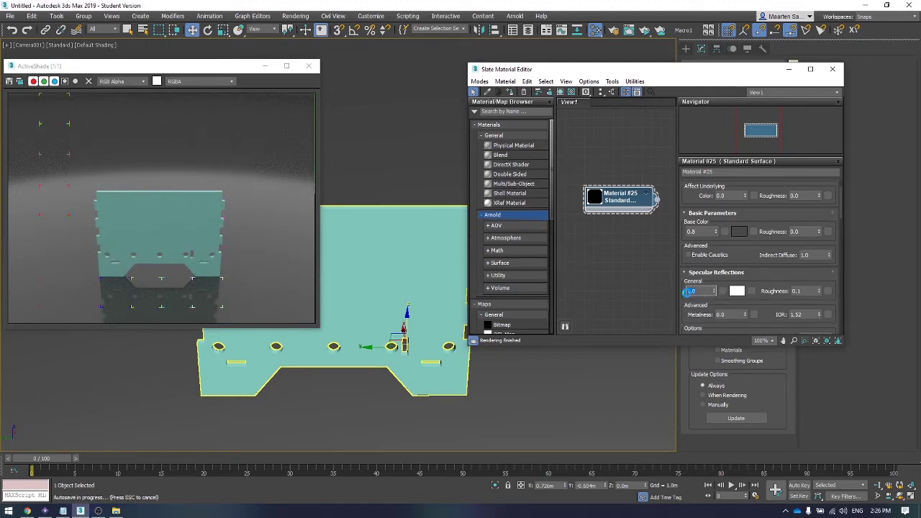
pyautogui.click(690, 292)
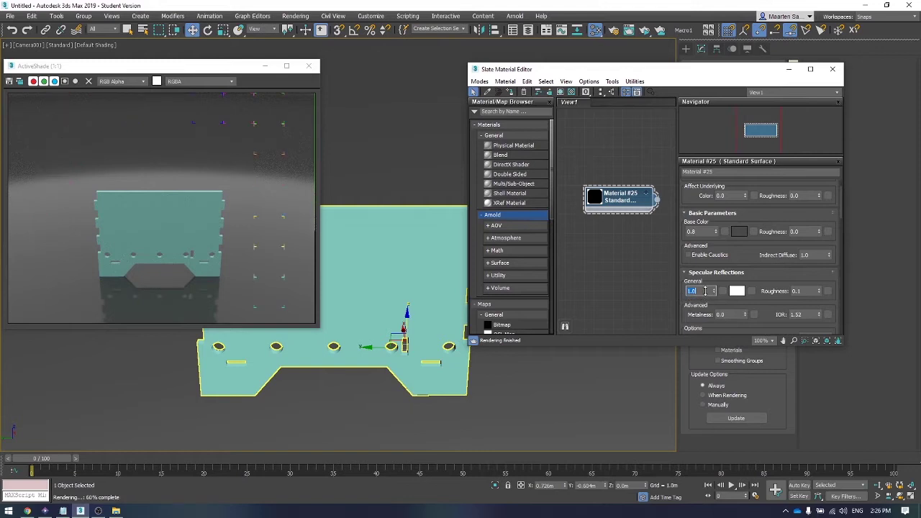
pyautogui.click(737, 291)
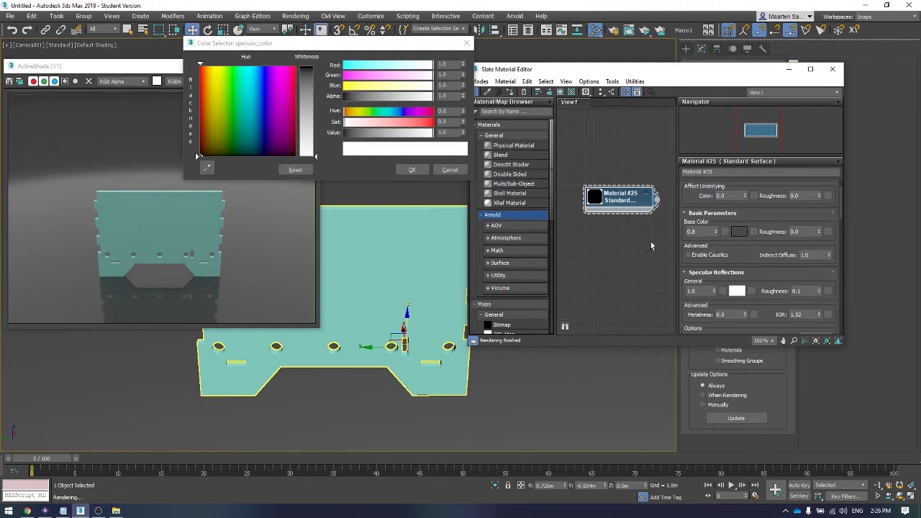
pyautogui.click(306, 113)
pyautogui.moveTo(305, 112); pyautogui.dragTo(305, 156)
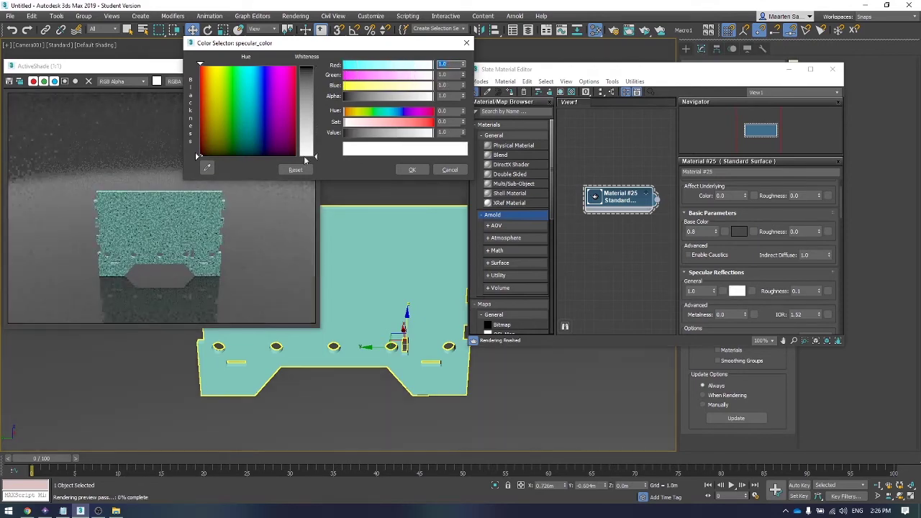
pyautogui.click(450, 170)
# Step: Set the Standard Surface material's specular weight to 0.06
pyautogui.doubleClick(708, 291)
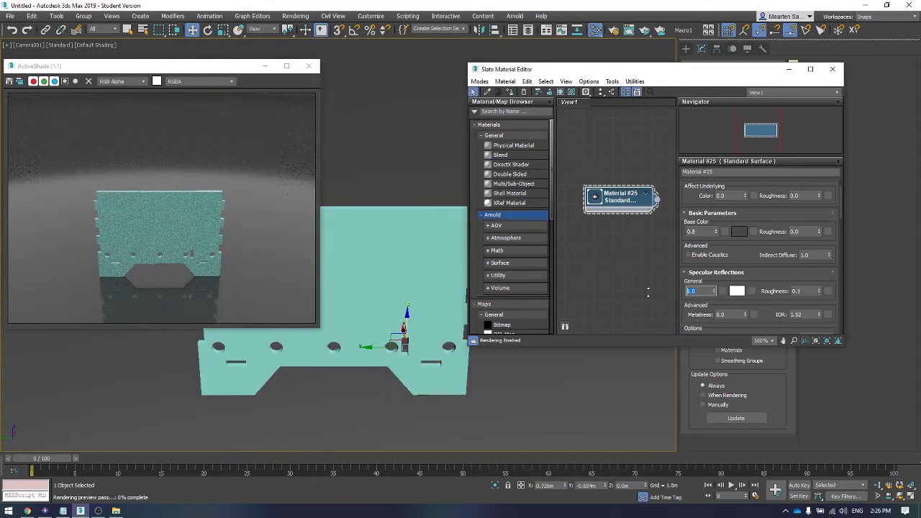
pyautogui.write('0.80')
pyautogui.press('Return')
pyautogui.moveTo(713, 291); pyautogui.dragTo(718, 341)
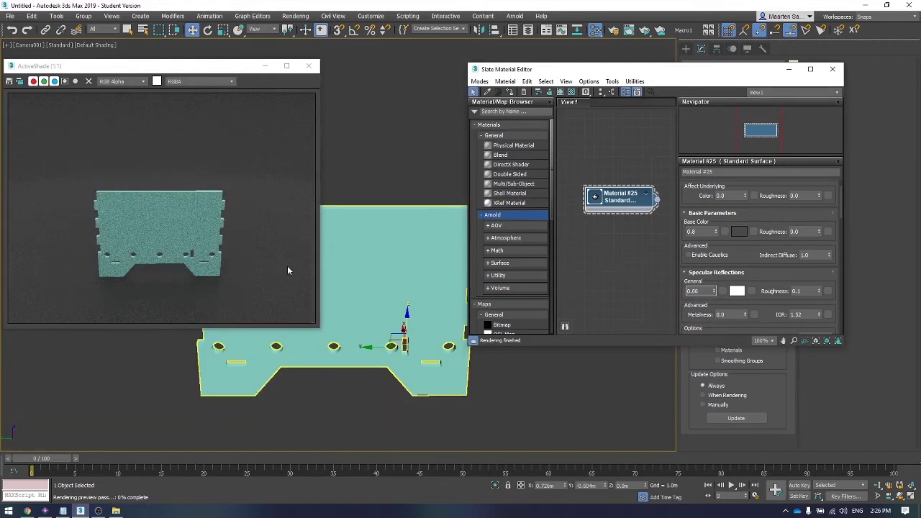
# Step: Change the material's base color to light green, about RGB 0.325, 0.714, 0.333, and select the imported panel
pyautogui.click(745, 231)
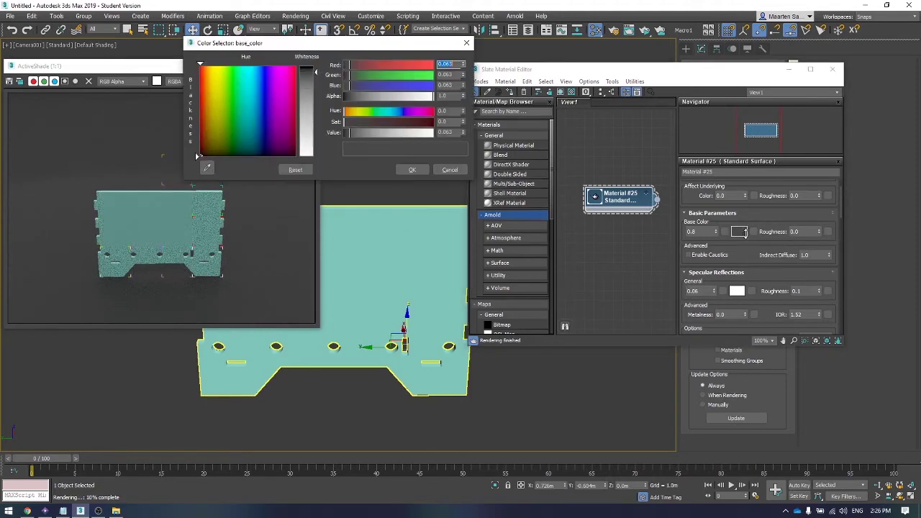
pyautogui.click(235, 90)
pyautogui.moveTo(234, 89); pyautogui.dragTo(231, 93)
pyautogui.moveTo(315, 72); pyautogui.dragTo(309, 99)
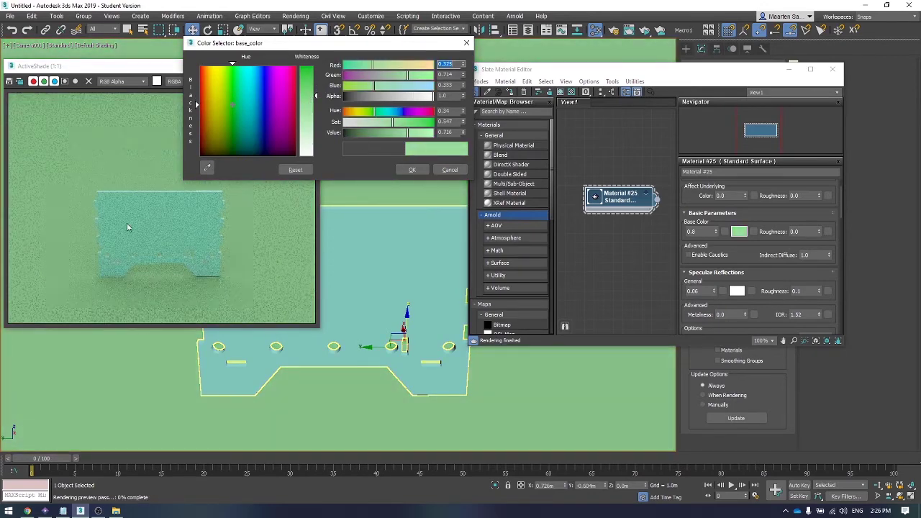
pyautogui.click(413, 170)
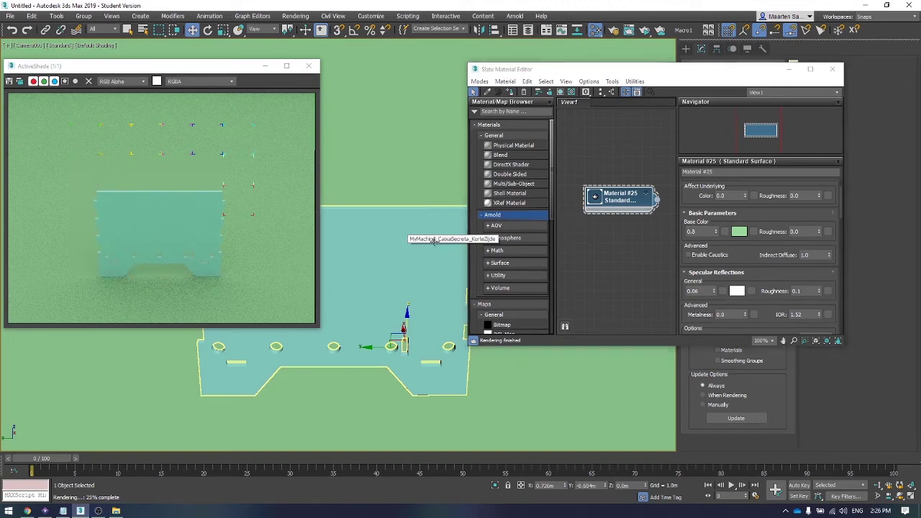
pyautogui.click(399, 240)
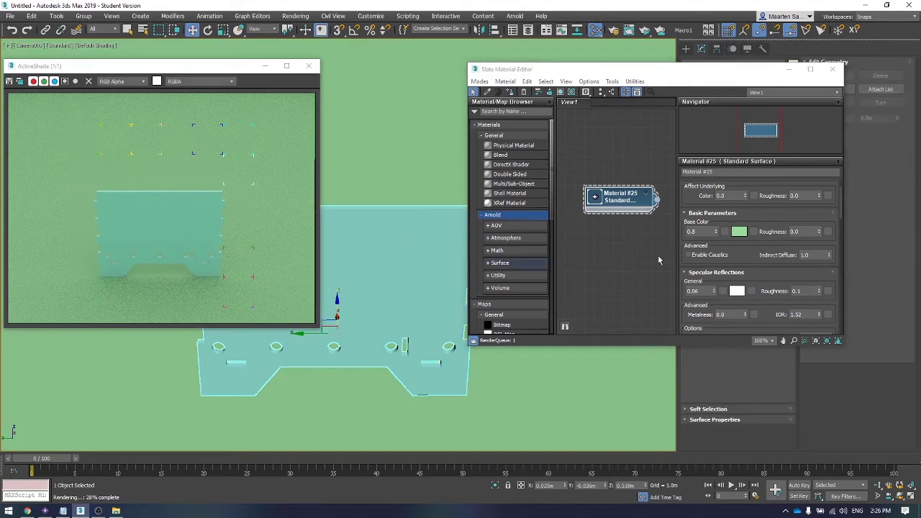
pyautogui.rightClick(628, 210)
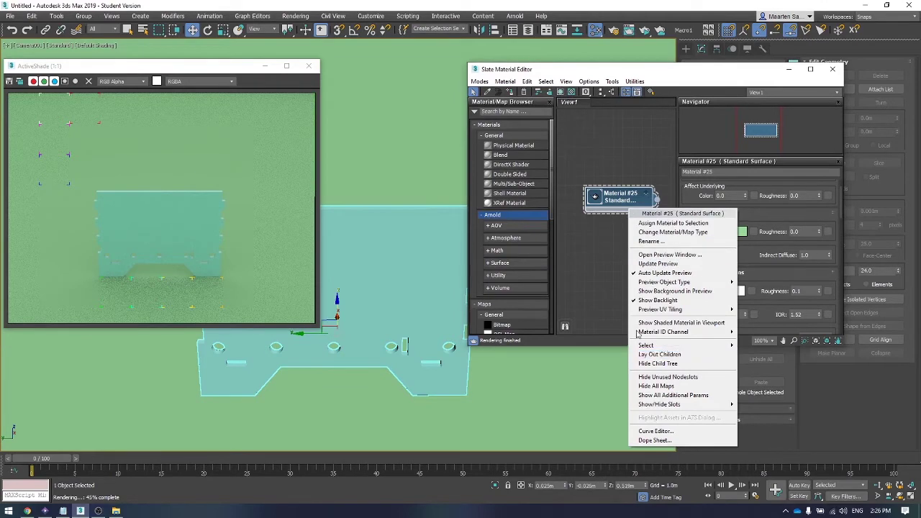
pyautogui.click(597, 269)
pyautogui.rightClick(614, 219)
pyautogui.click(615, 222)
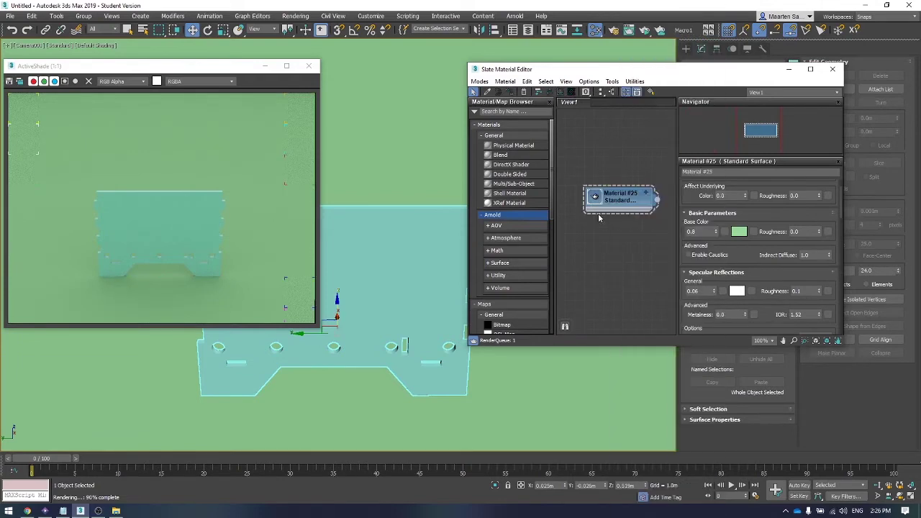
pyautogui.moveTo(604, 229); pyautogui.dragTo(627, 246)
pyautogui.press('Delete')
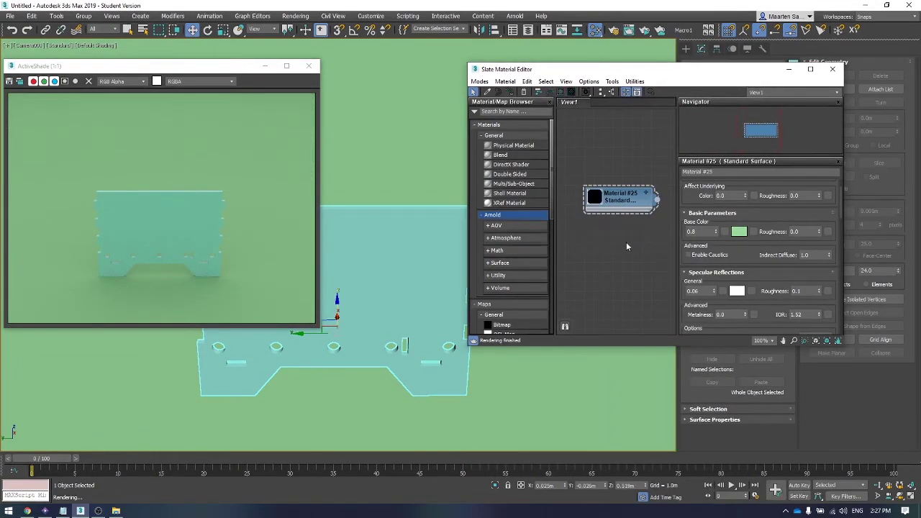
pyautogui.click(607, 207)
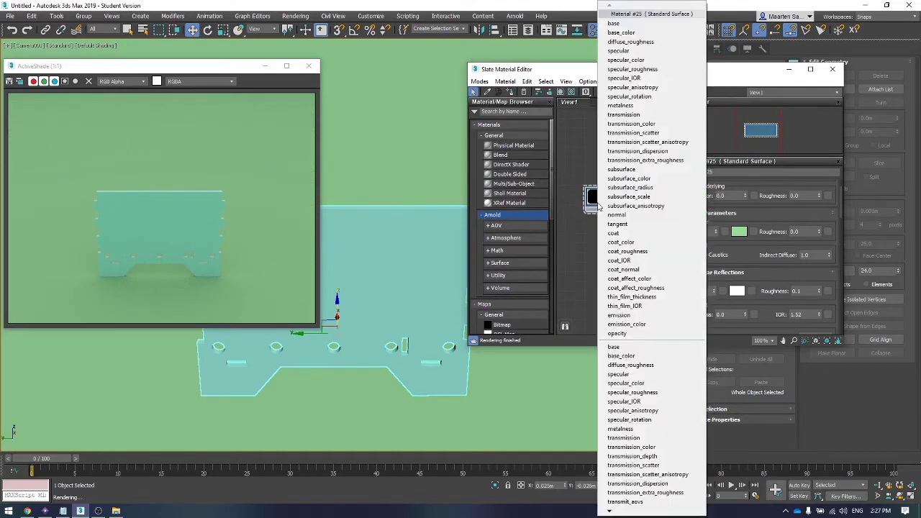
pyautogui.click(584, 229)
pyautogui.click(611, 208)
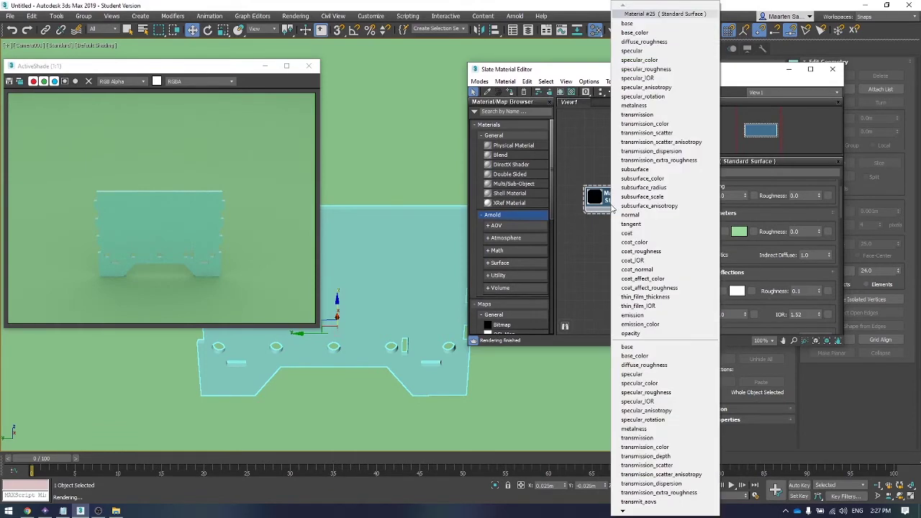
pyautogui.click(598, 248)
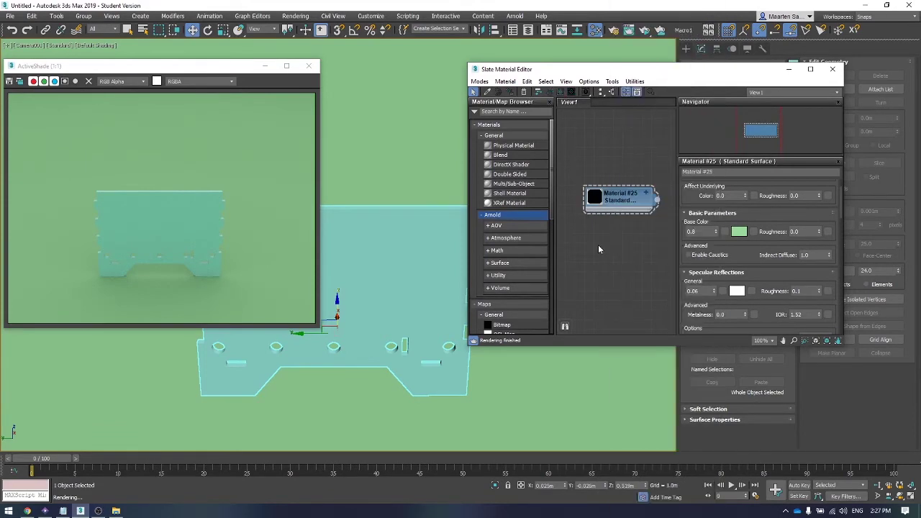
# Step: Duplicate the green Standard Surface material as a second node directly below the original, and compare both materials' parameters
pyautogui.keyDown('shift'); pyautogui.moveTo(611, 198); pyautogui.dragTo(630, 226); pyautogui.keyUp('shift')
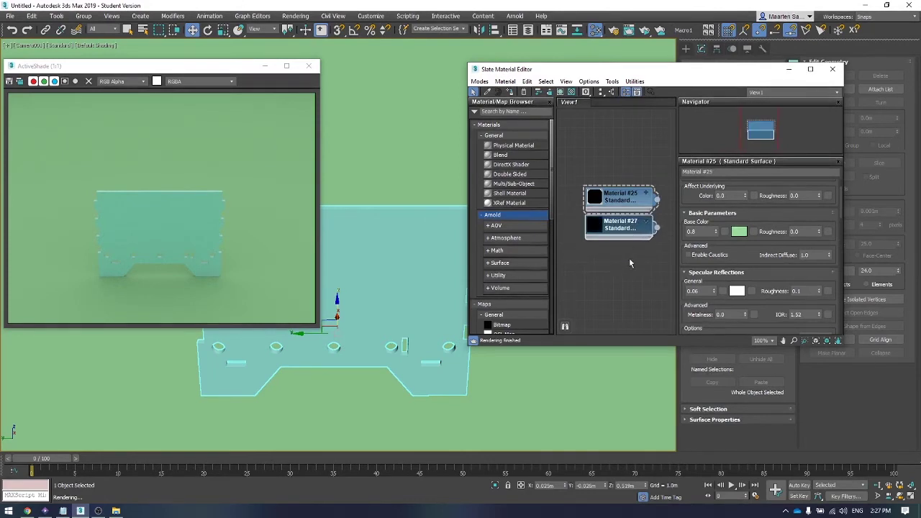
pyautogui.click(614, 202)
pyautogui.click(612, 220)
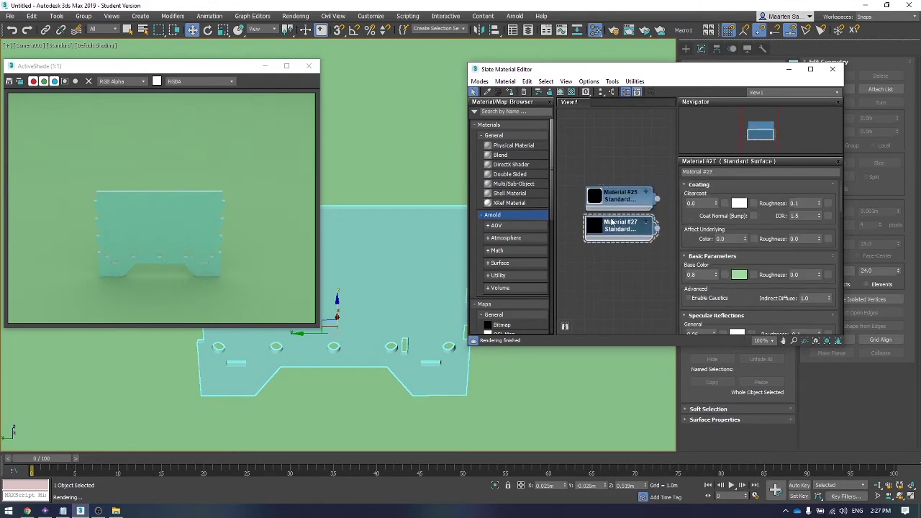
pyautogui.click(612, 204)
pyautogui.click(613, 224)
# Step: Rename the duplicated material "Object kleur" and the original material "Achtergrond kleur"
pyautogui.rightClick(640, 228)
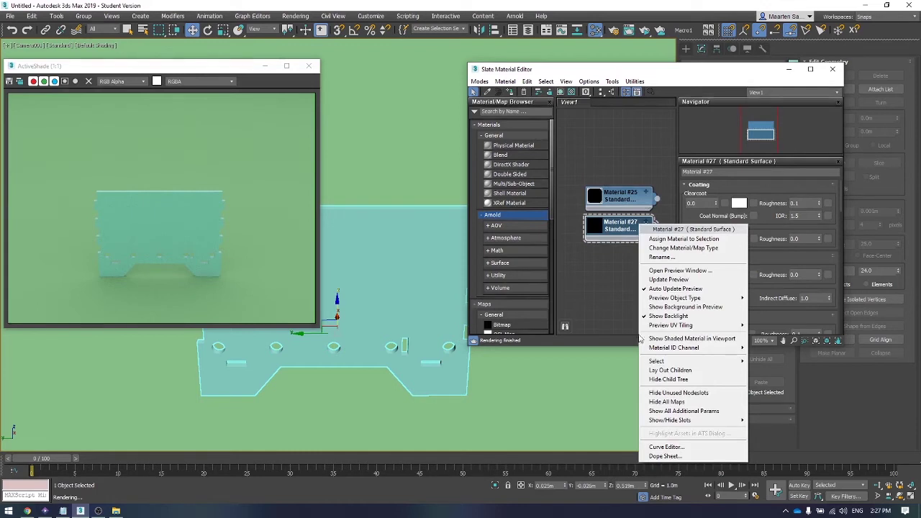
pyautogui.click(613, 289)
pyautogui.click(723, 173)
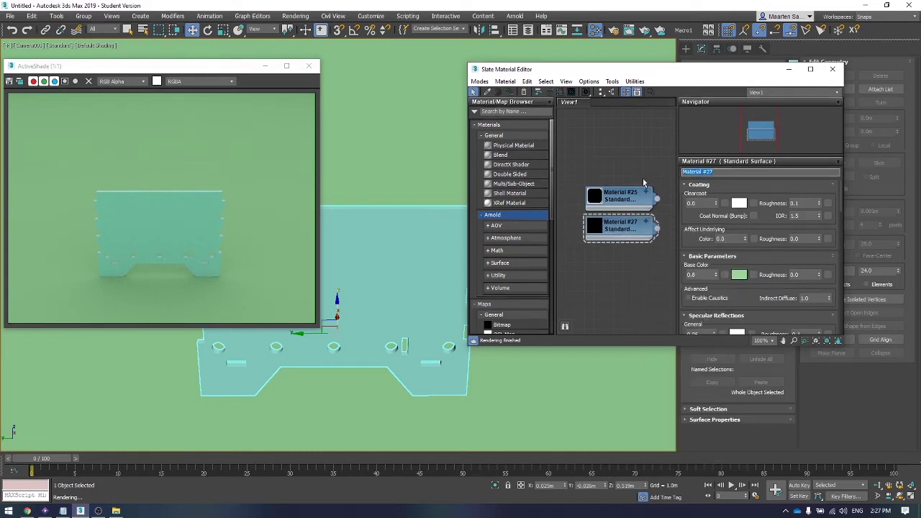
pyautogui.write('Object kleur')
pyautogui.click(632, 196)
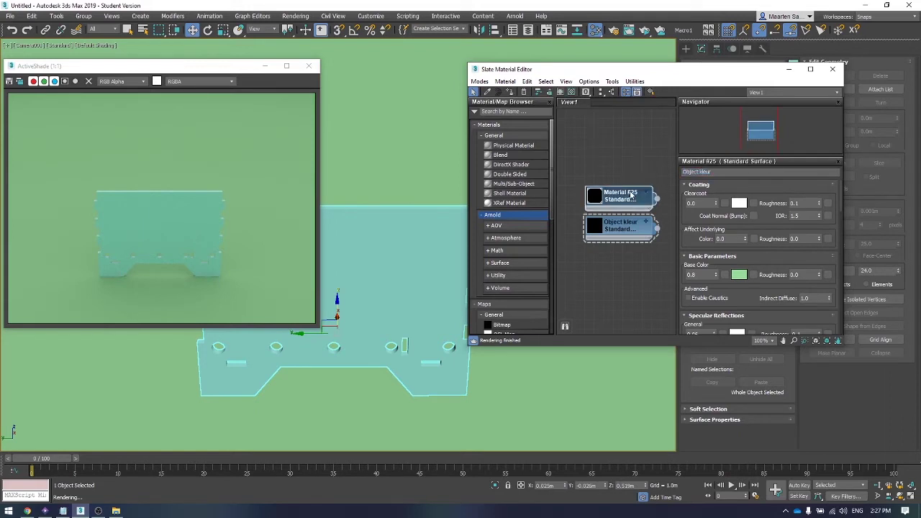
pyautogui.write('Acht')
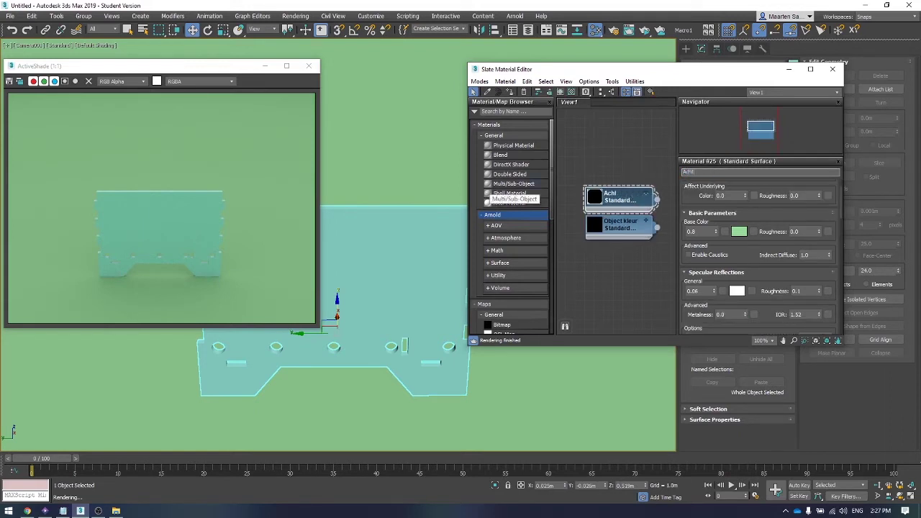
pyautogui.write('ergrond kleur')
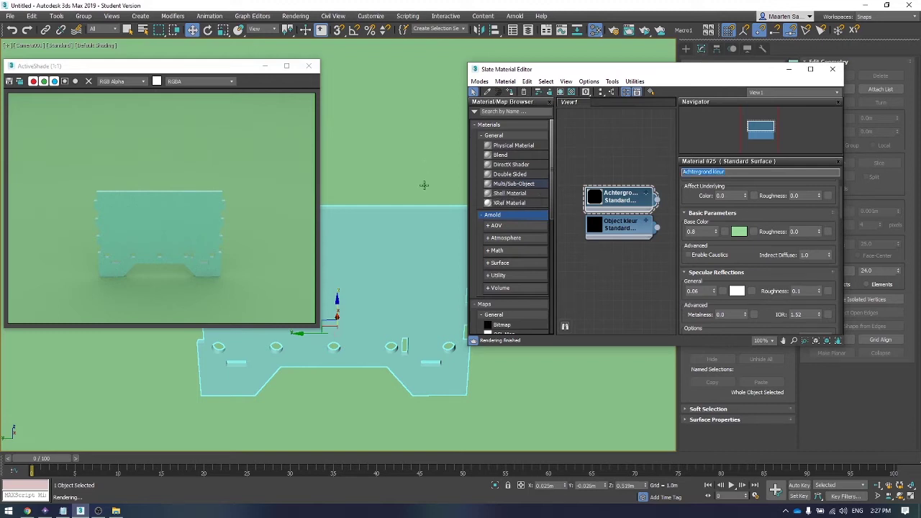
# Step: Set the base color of the Object kleur material to a neutral grey
pyautogui.click(616, 227)
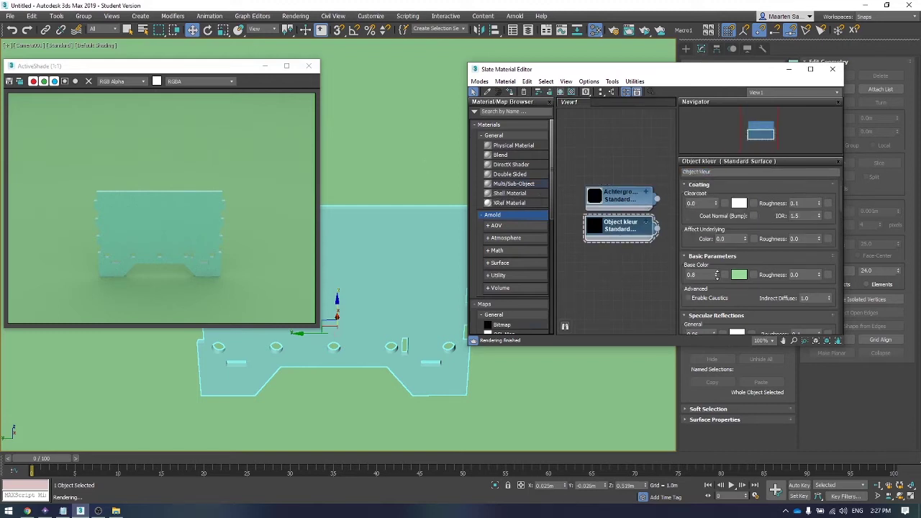
pyautogui.click(741, 274)
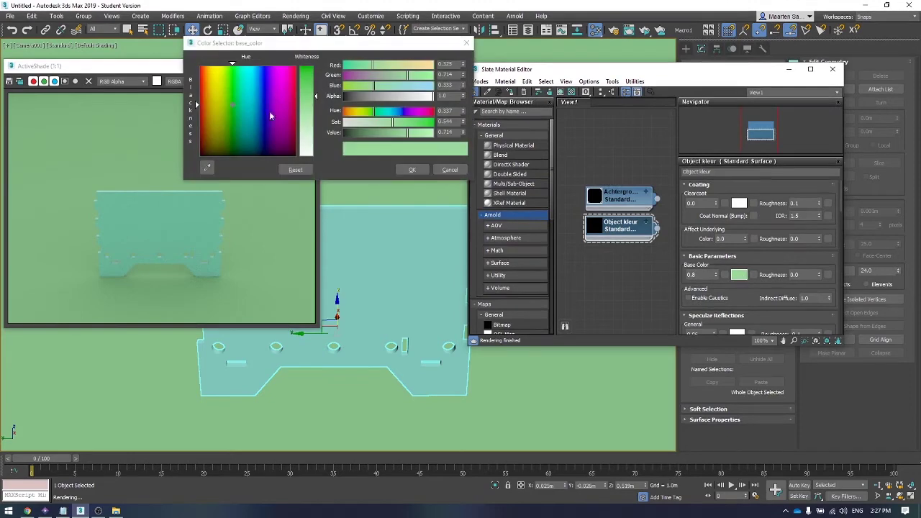
pyautogui.moveTo(306, 95); pyautogui.dragTo(388, 179)
pyautogui.click(412, 170)
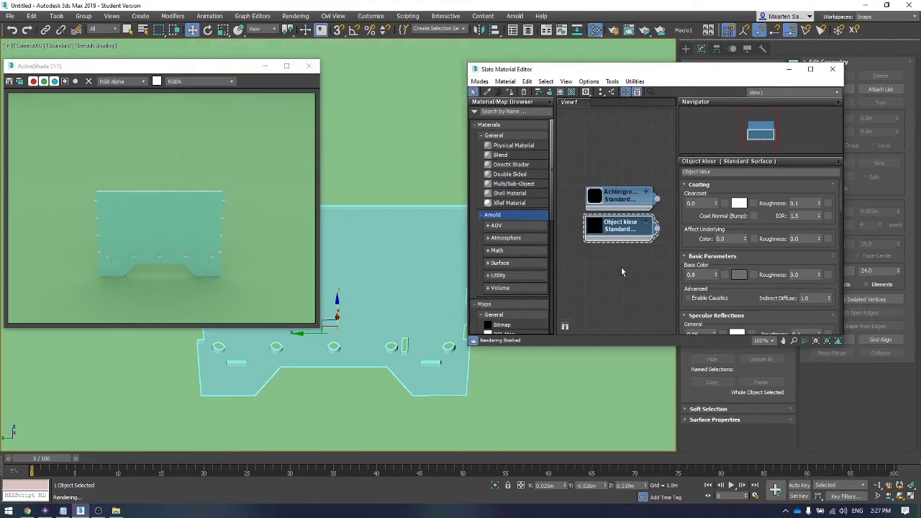
# Step: Set the Object kleur material's specular weight to 0.67 and assign the material to the panel, closing the material editor
pyautogui.scroll(-1, 787, 279)
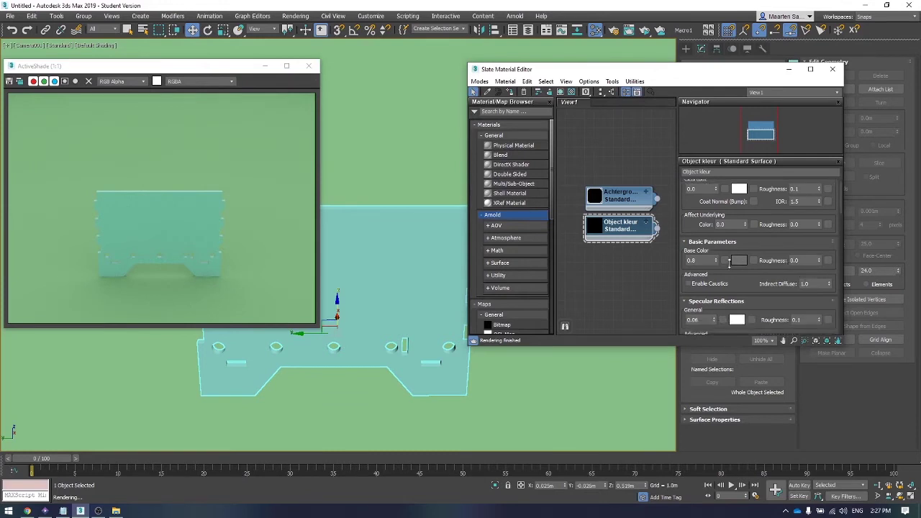
pyautogui.scroll(-1, 727, 299)
pyautogui.moveTo(714, 305); pyautogui.dragTo(715, 275)
pyautogui.moveTo(657, 229); pyautogui.dragTo(386, 307)
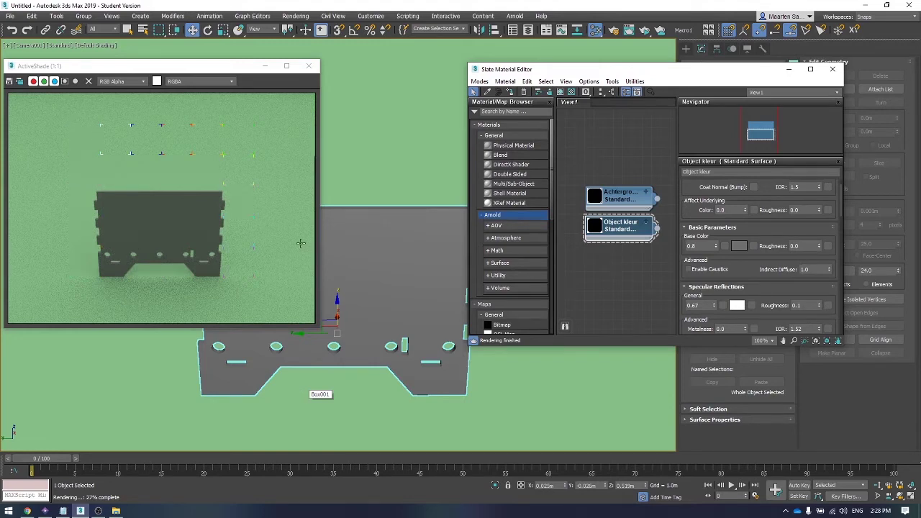
pyautogui.click(832, 70)
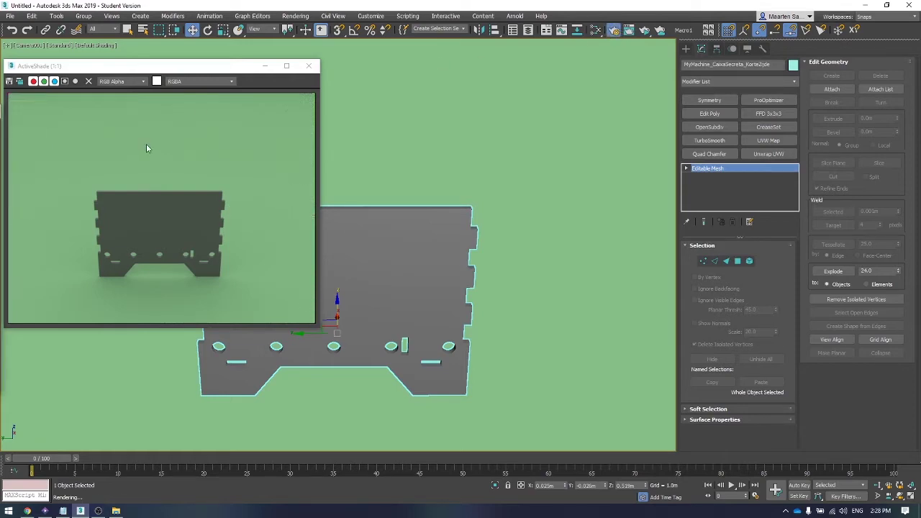
# Step: Open the render setup, set the ActiveShade output size to 320x240 and restart the preview render
pyautogui.press('F10')
pyautogui.moveTo(421, 107); pyautogui.dragTo(450, 74)
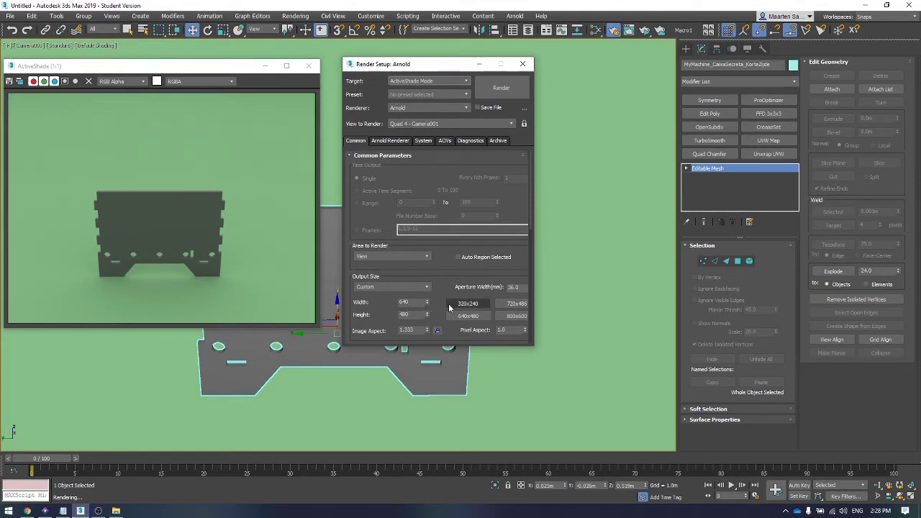
pyautogui.click(468, 304)
pyautogui.click(502, 87)
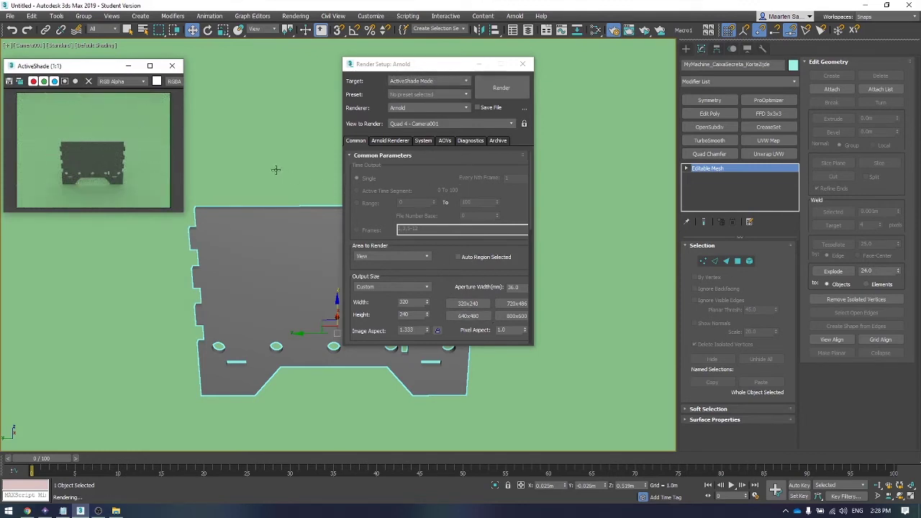
# Step: Switch the render target to Production Rendering Mode and test-render the camera view with the Scanline Renderer
pyautogui.click(424, 81)
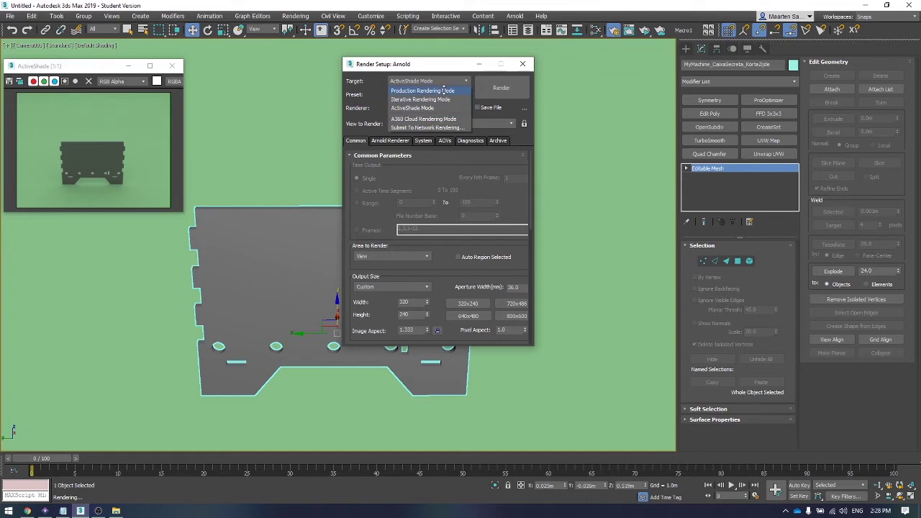
pyautogui.click(444, 90)
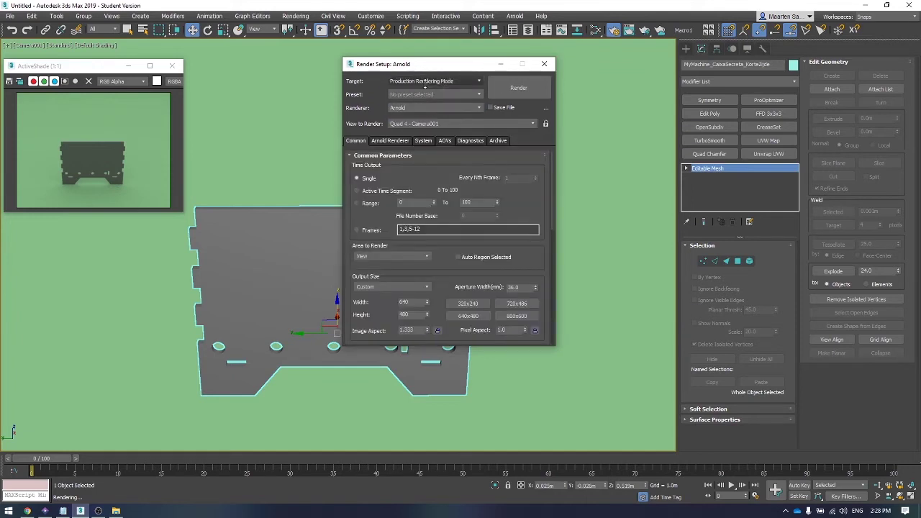
pyautogui.click(425, 108)
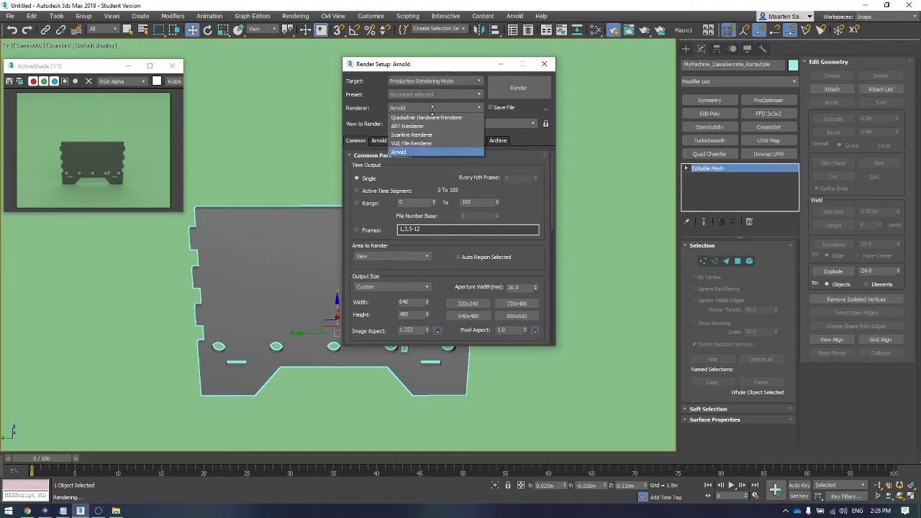
pyautogui.click(420, 134)
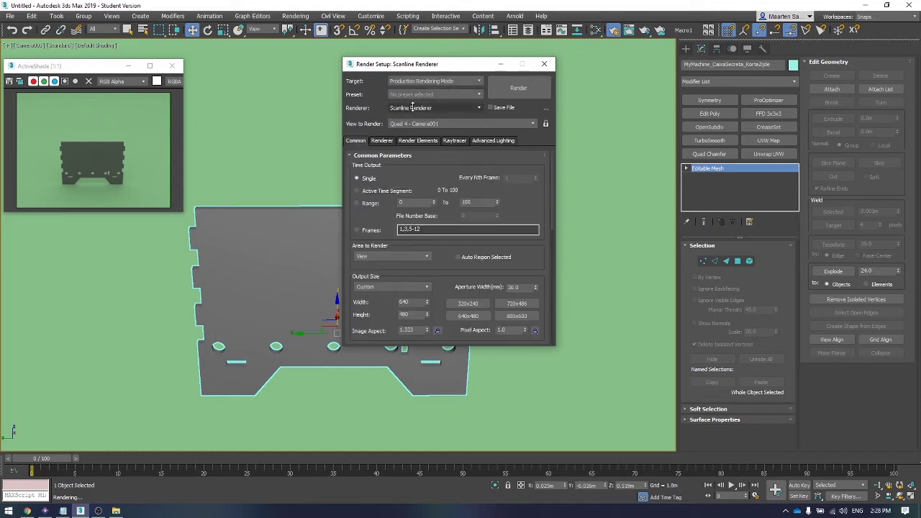
pyautogui.click(518, 88)
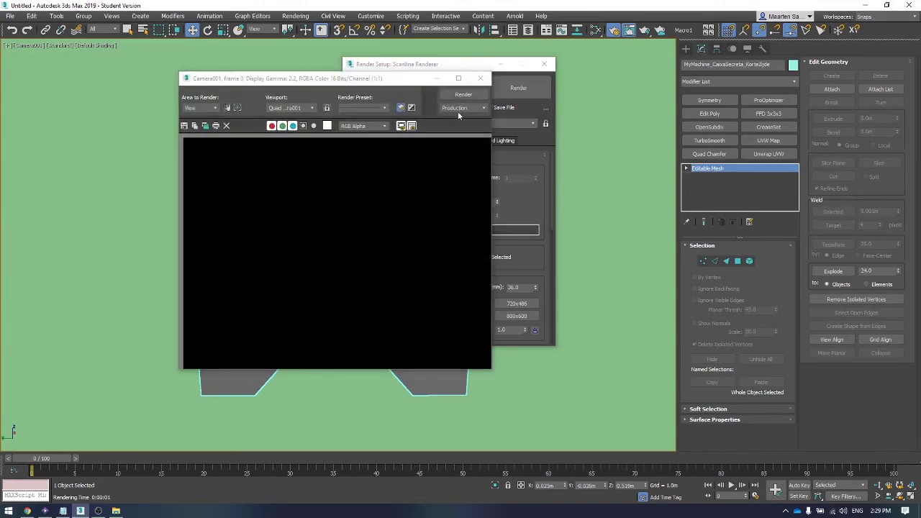
pyautogui.click(480, 78)
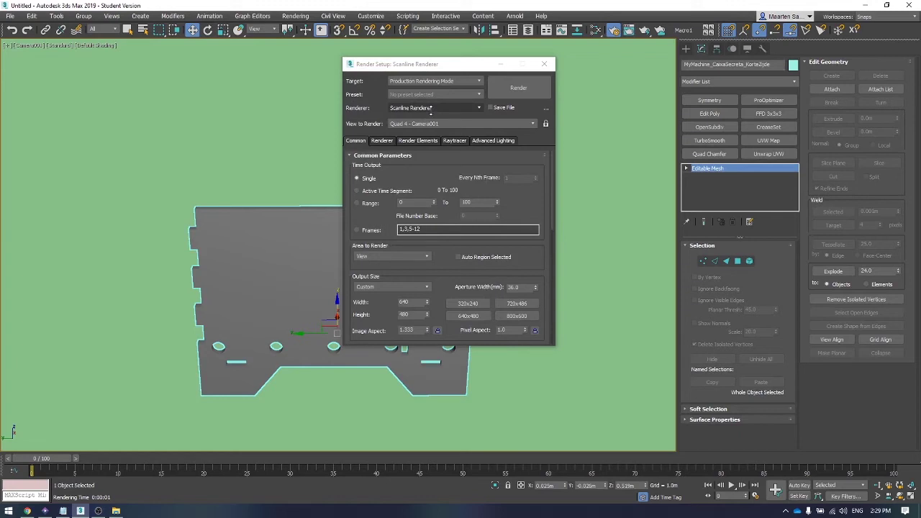
# Step: Set the production renderer back to Arnold
pyautogui.click(430, 108)
pyautogui.click(413, 129)
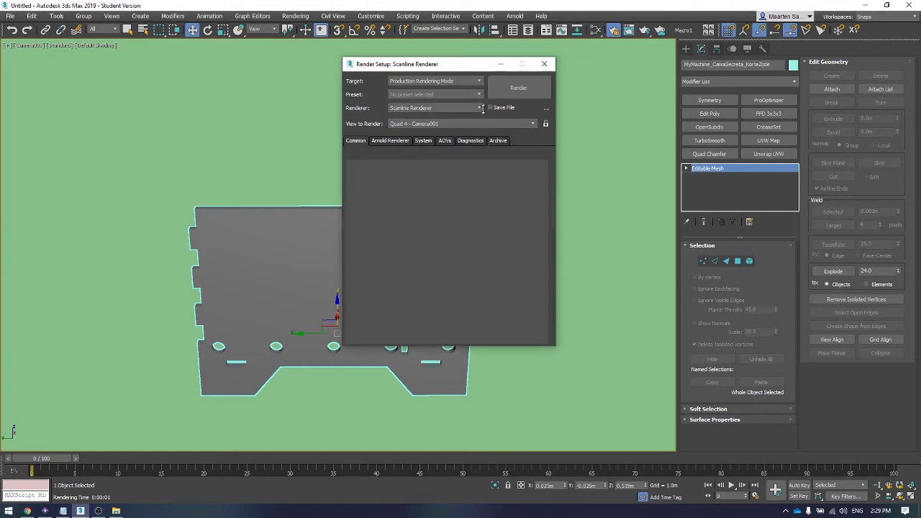
pyautogui.scroll(-1, 438, 287)
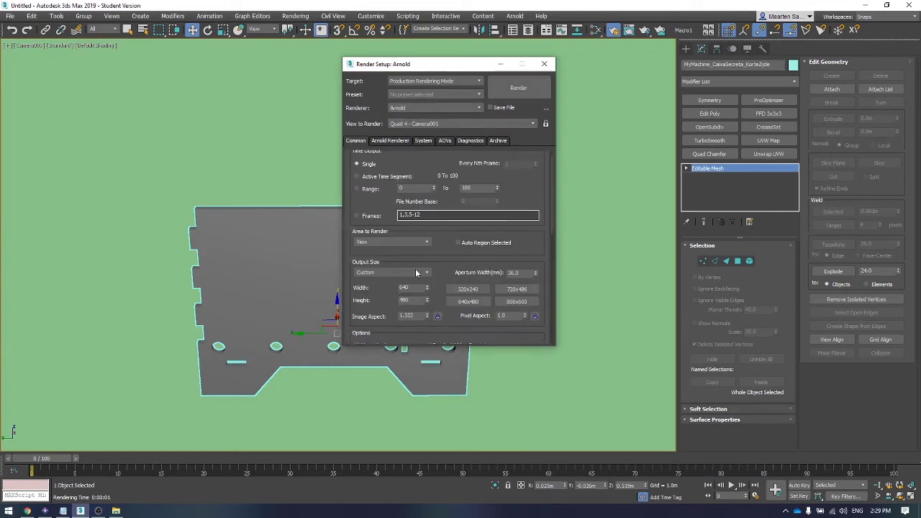
# Step: Set the production output size to HDTV (video) at 1920x1080 and the Arnold transmission ray depth to 8
pyautogui.click(416, 273)
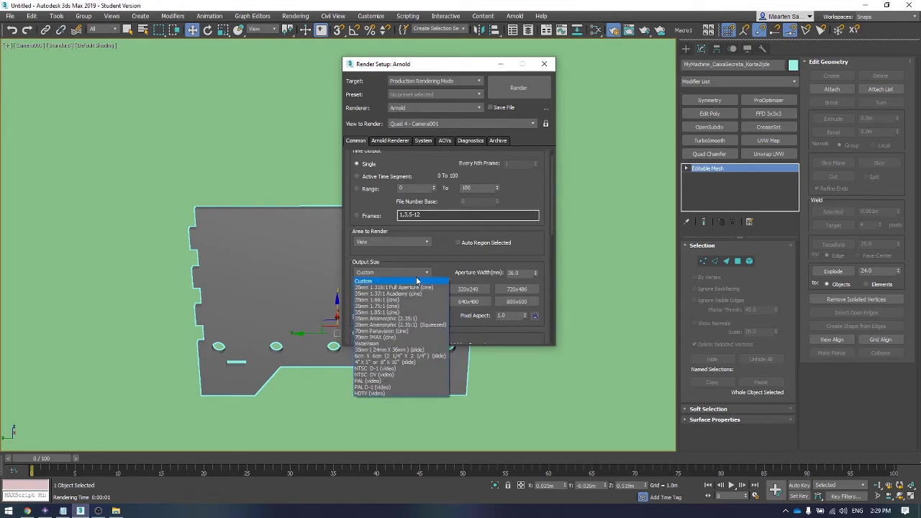
pyautogui.click(392, 394)
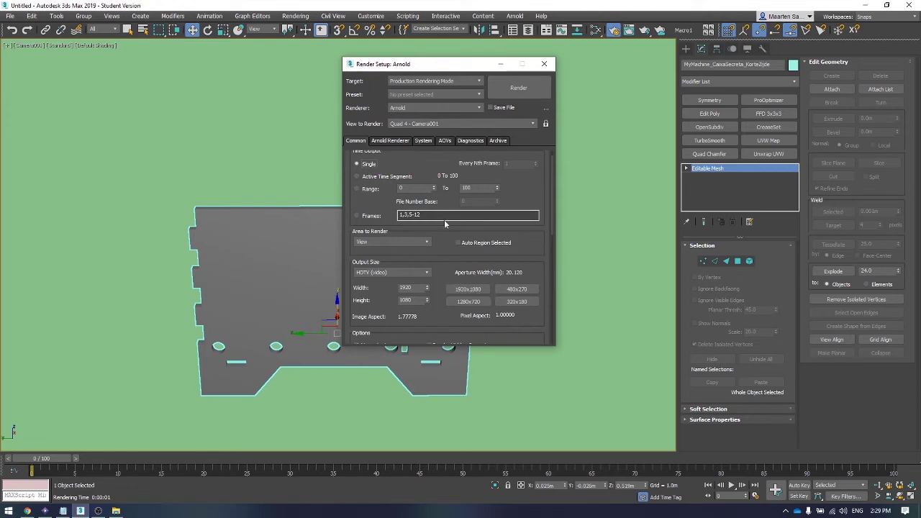
pyautogui.click(394, 141)
pyautogui.scroll(-1, 451, 222)
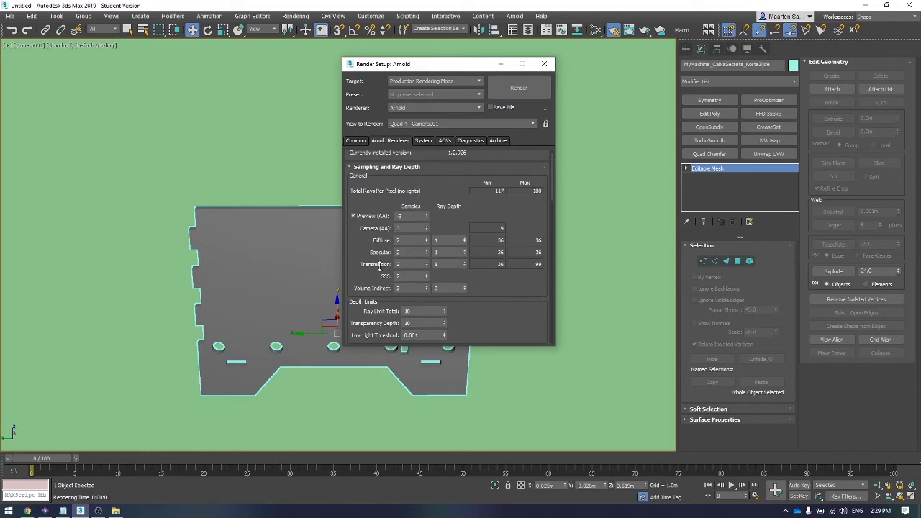
pyautogui.doubleClick(439, 265)
pyautogui.press('BackSpace')
pyautogui.write('8')
pyautogui.click(394, 276)
pyautogui.click(406, 229)
pyautogui.scroll(-2, 392, 287)
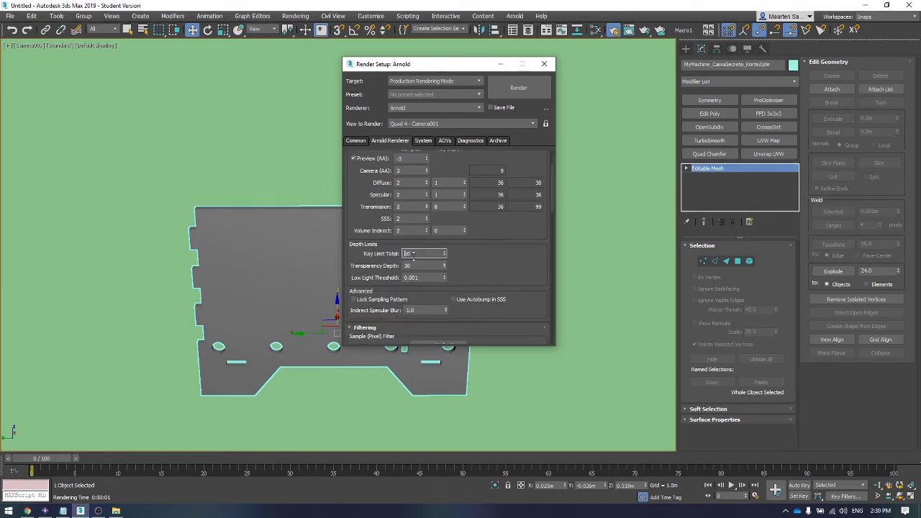
pyautogui.doubleClick(416, 254)
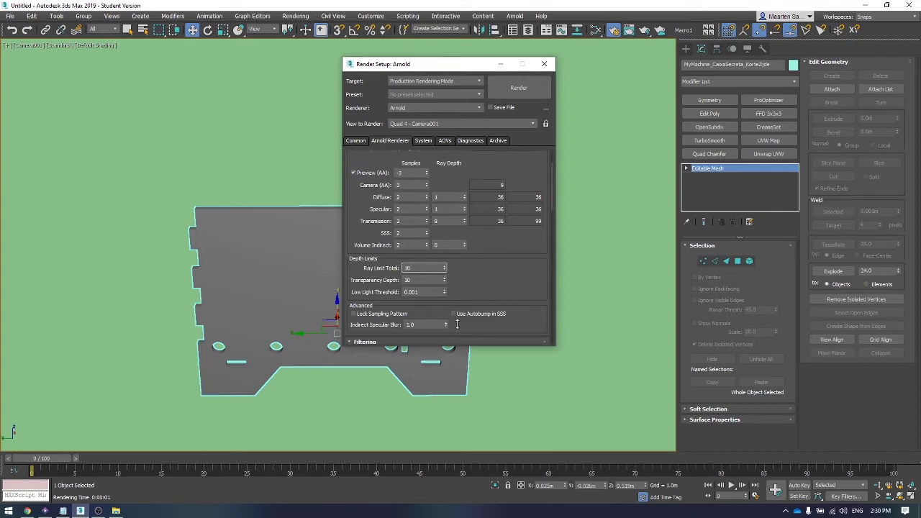
pyautogui.scroll(1, 456, 324)
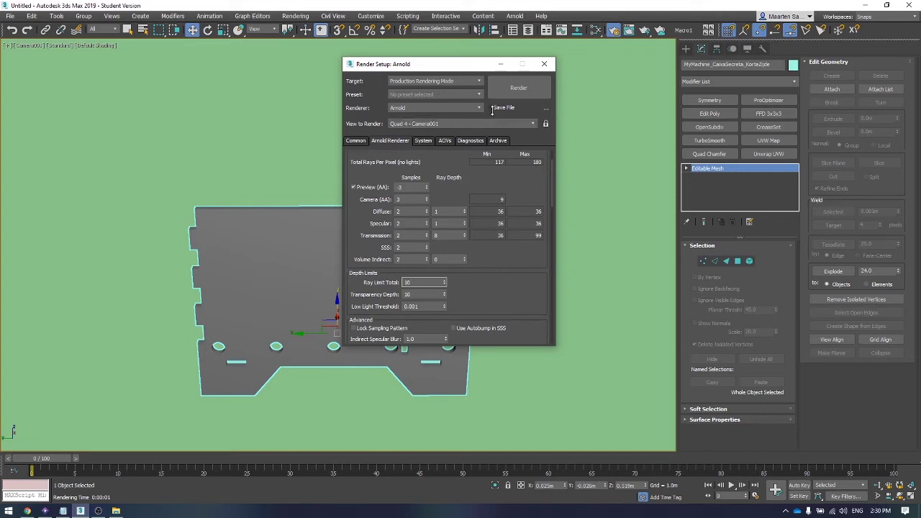
# Step: Set the render to save to the Desktop as Test_CAD_Model, a 48-bit RGB PNG with alpha channel
pyautogui.click(545, 108)
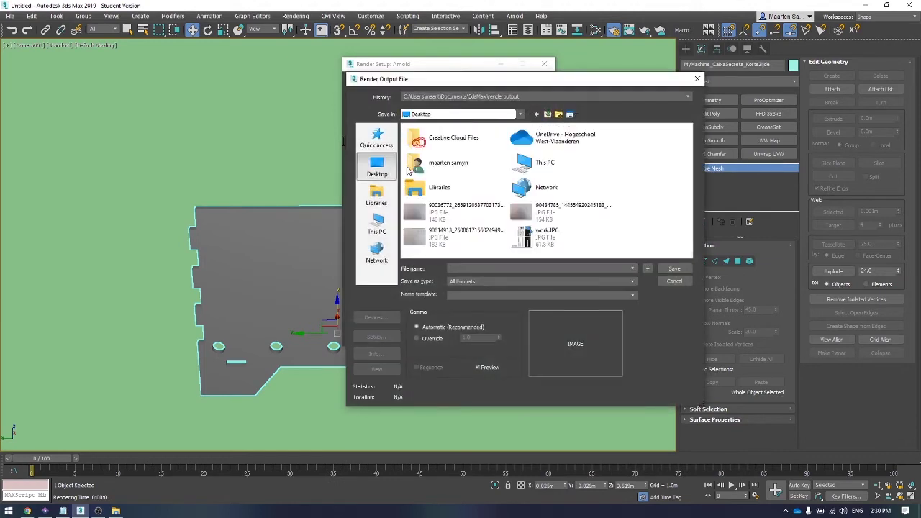
pyautogui.doubleClick(527, 163)
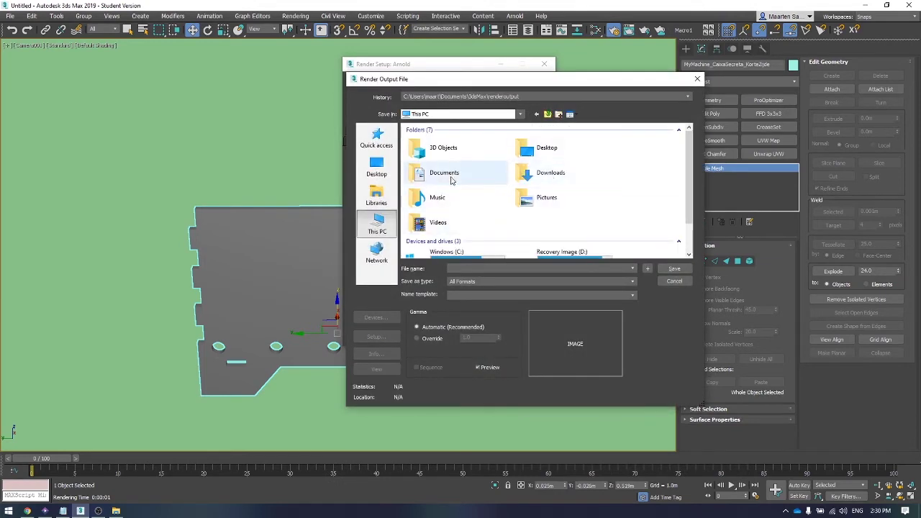
pyautogui.doubleClick(542, 161)
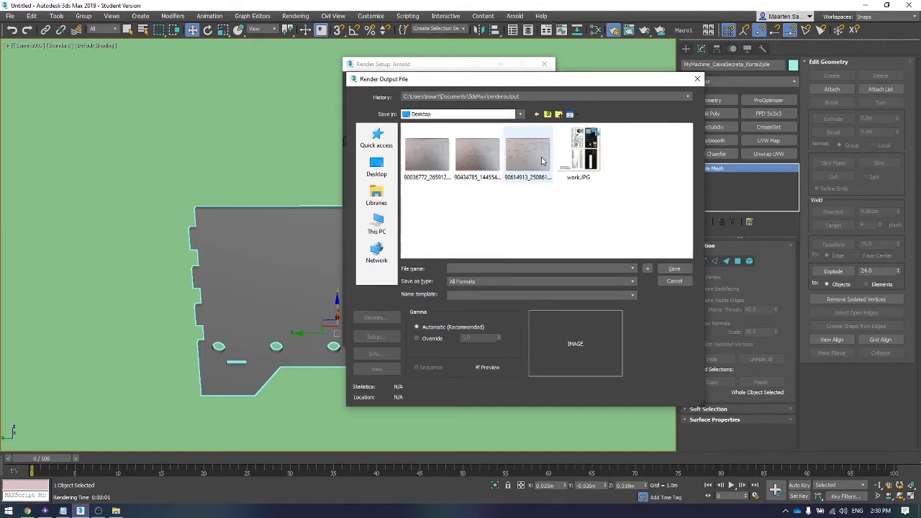
pyautogui.click(489, 267)
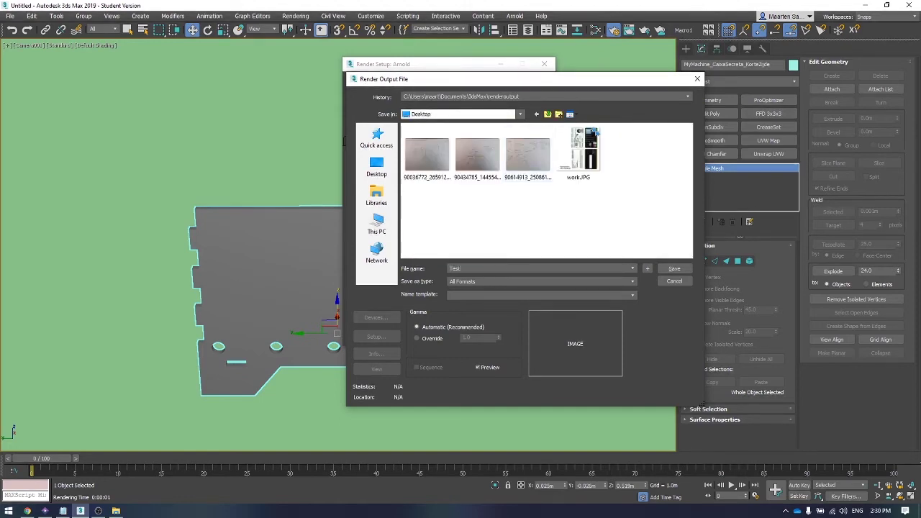
pyautogui.write('Test_CAD_Model')
pyautogui.click(623, 281)
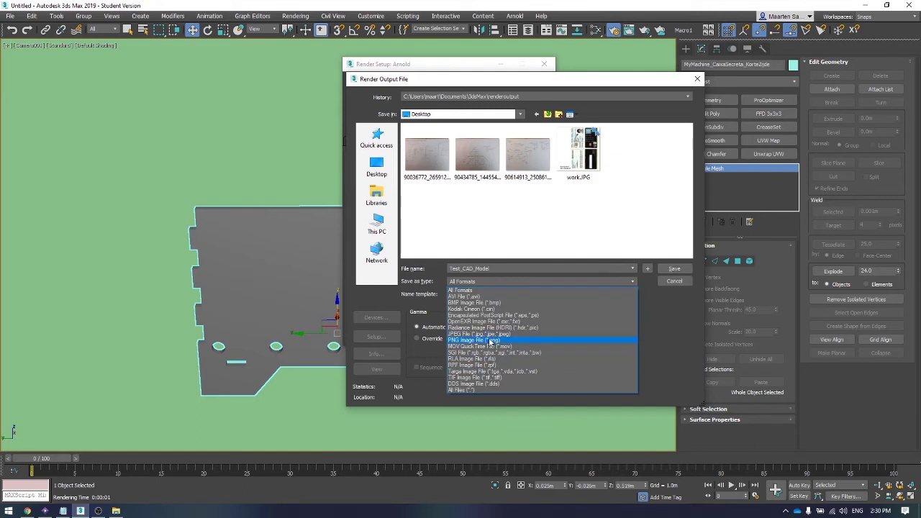
pyautogui.click(491, 340)
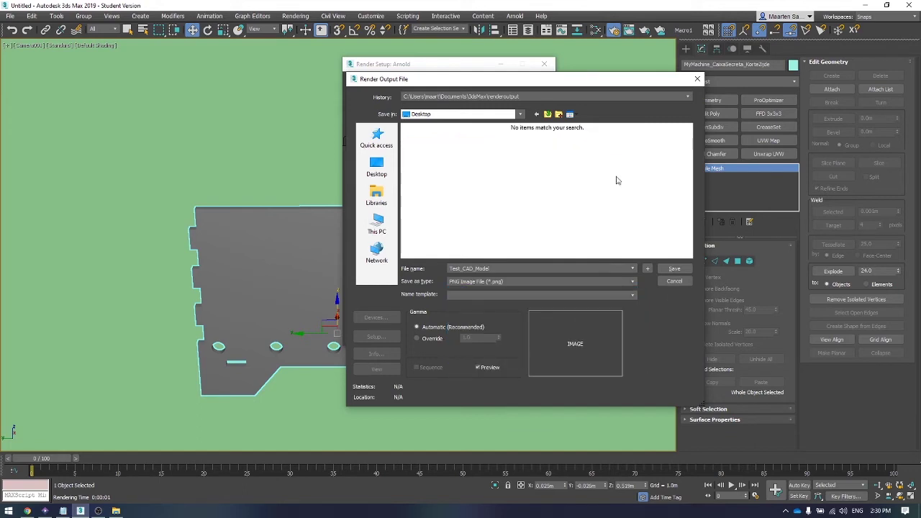
pyautogui.click(672, 269)
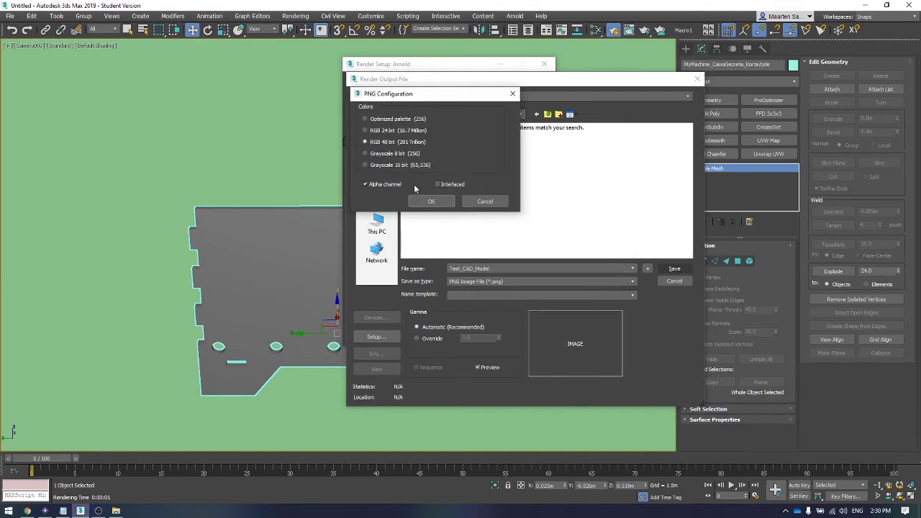
pyautogui.click(425, 201)
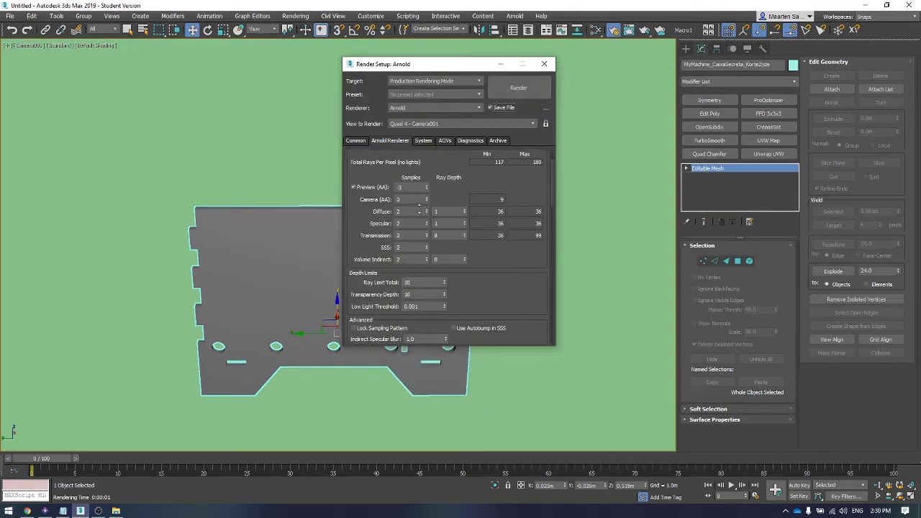
# Step: Render the Camera001 view with Arnold, and close the rendered frame and the render setup when it completes
pyautogui.click(504, 93)
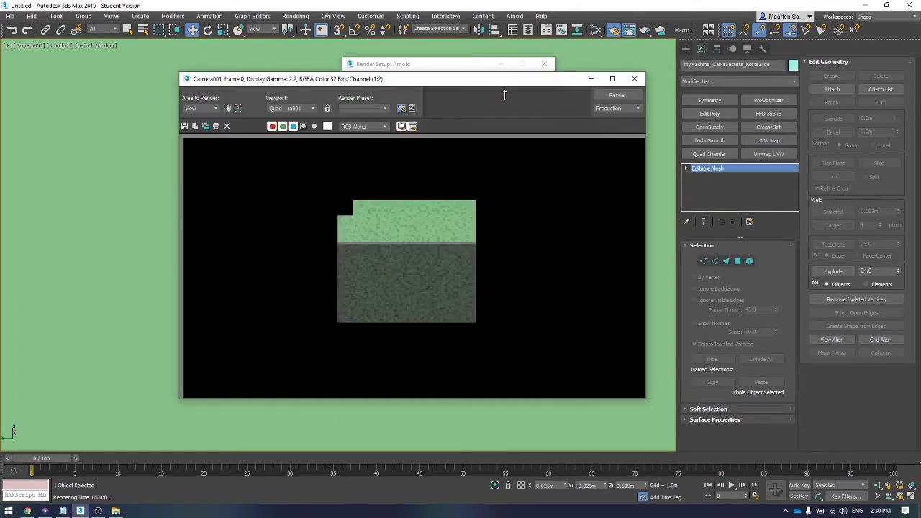
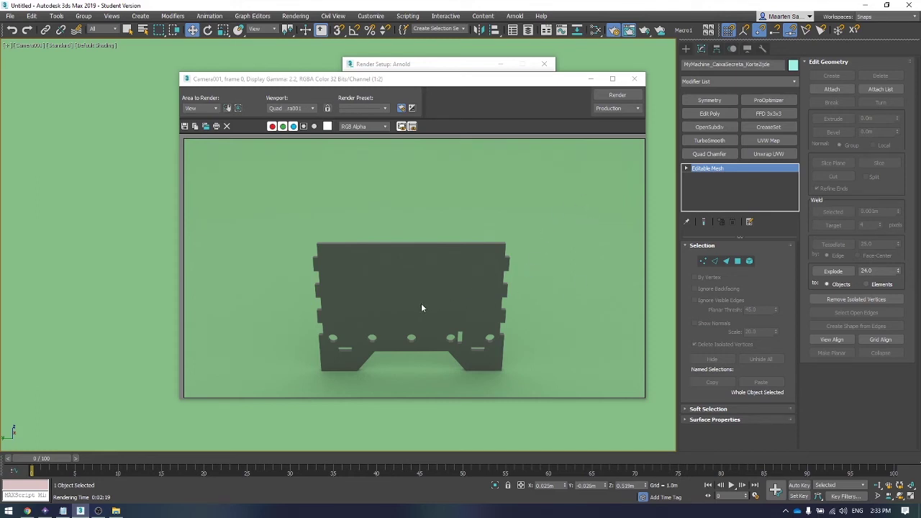
pyautogui.click(634, 79)
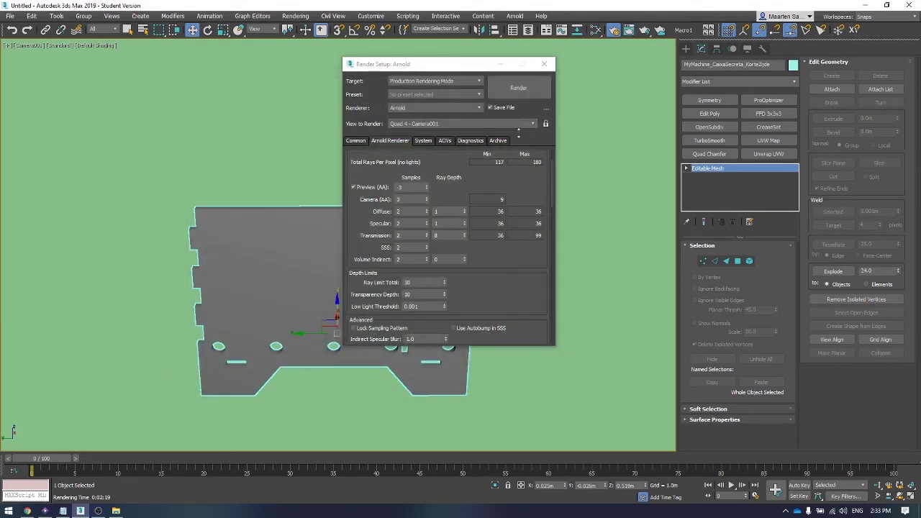
pyautogui.click(542, 64)
# Step: Switch to the perspective view and tilt the panel about 32.5 degrees around the Y axis
pyautogui.press('p')
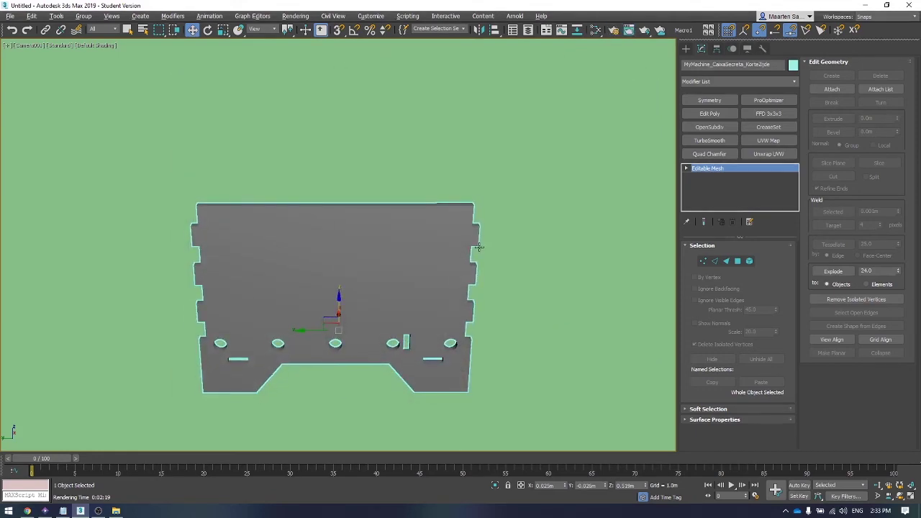
pyautogui.keyDown('alt'); pyautogui.moveTo(471, 268); pyautogui.dragTo(389, 261, button='middle'); pyautogui.keyUp('alt')
pyautogui.hotkey('shift', 'z')
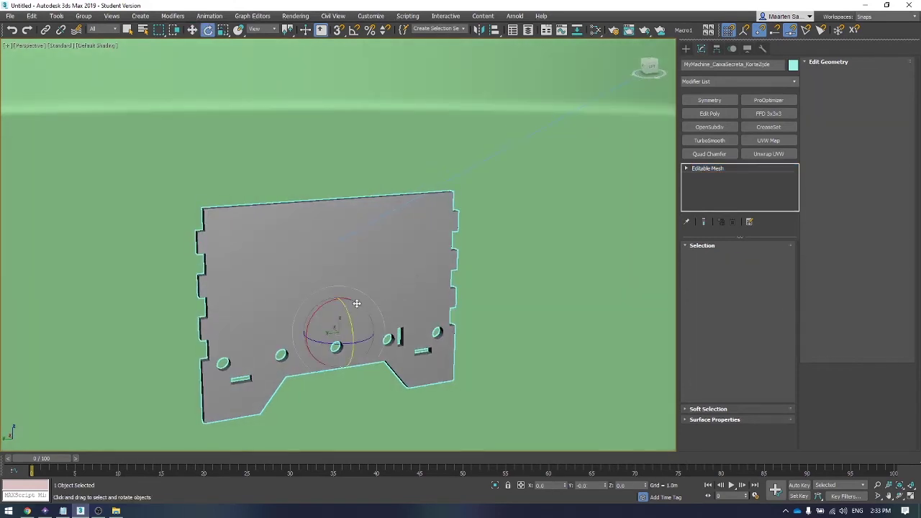
pyautogui.press('e')
pyautogui.moveTo(333, 296); pyautogui.dragTo(348, 286)
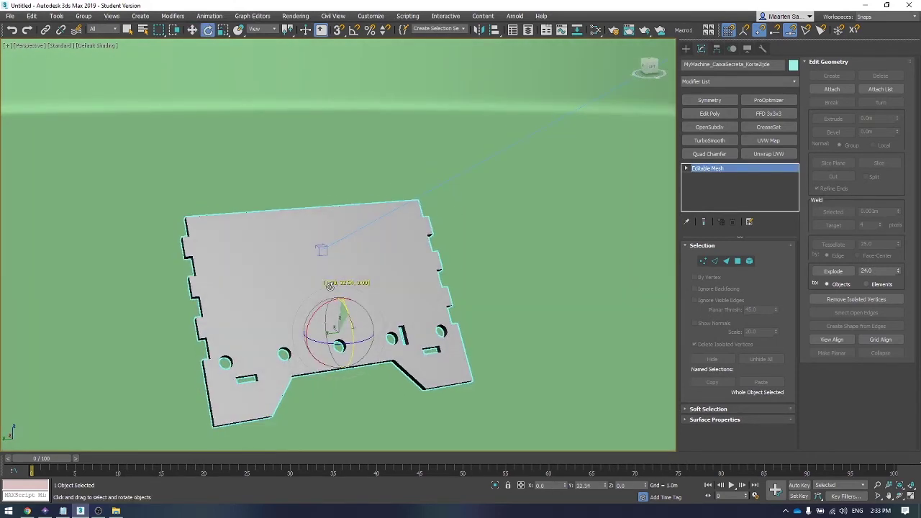
pyautogui.scroll(-5, 444, 275)
pyautogui.keyDown('alt'); pyautogui.moveTo(444, 276); pyautogui.dragTo(449, 242, button='middle'); pyautogui.keyUp('alt')
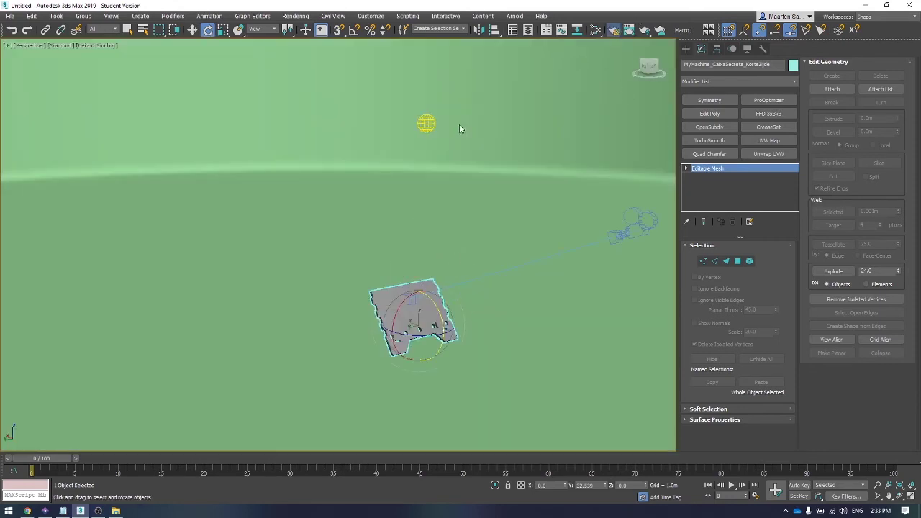
# Step: Switch the render target to ActiveShade Mode, start an Arnold preview of the perspective view and close the render setup
pyautogui.press('F10')
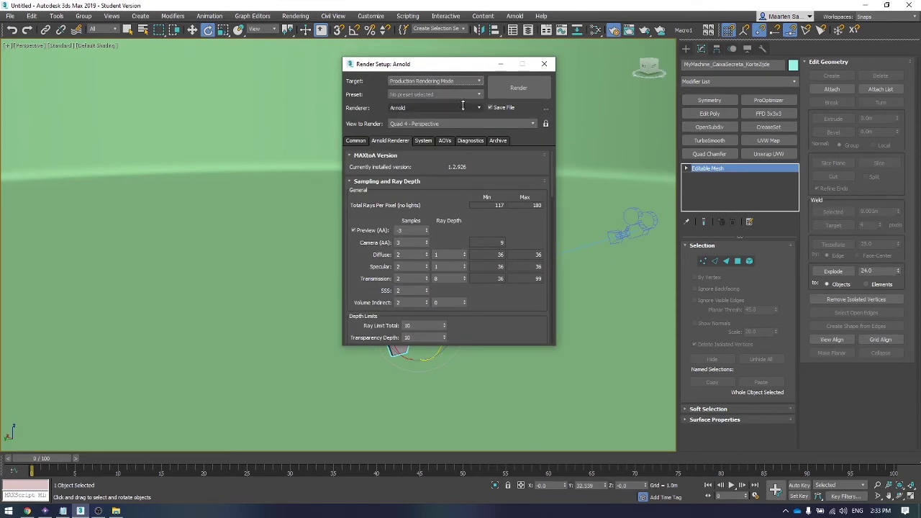
pyautogui.click(463, 106)
pyautogui.click(460, 81)
pyautogui.click(449, 107)
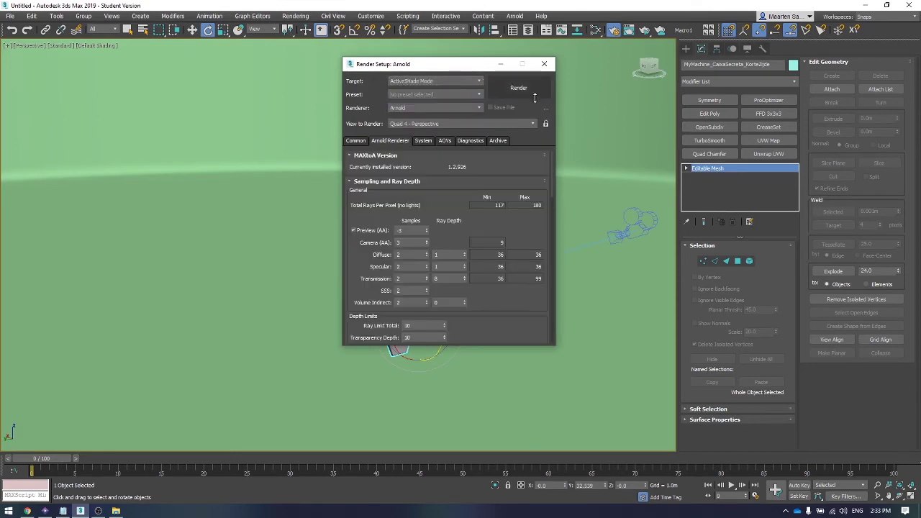
pyautogui.click(360, 142)
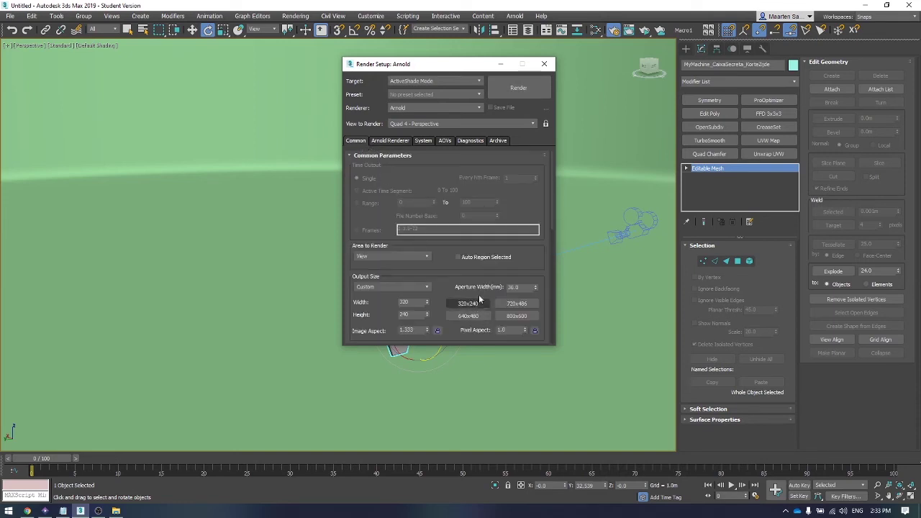
pyautogui.click(503, 92)
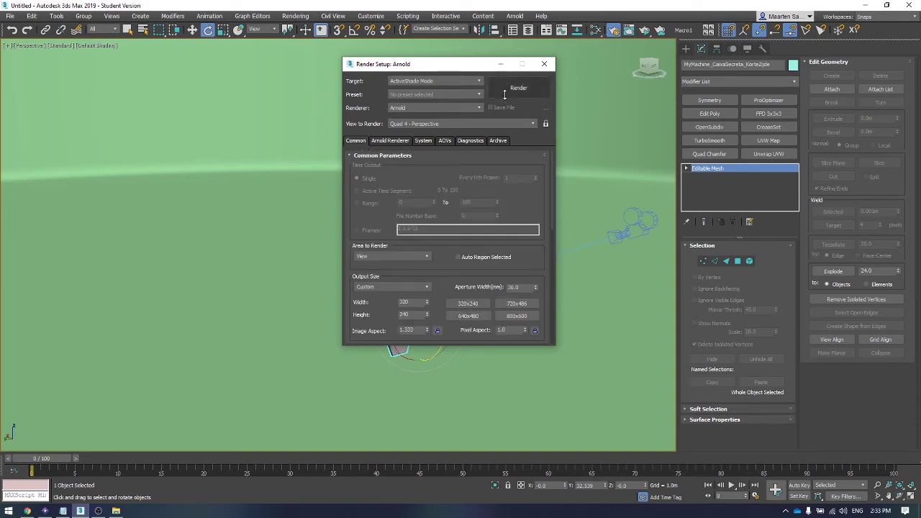
pyautogui.click(560, 184)
pyautogui.click(545, 65)
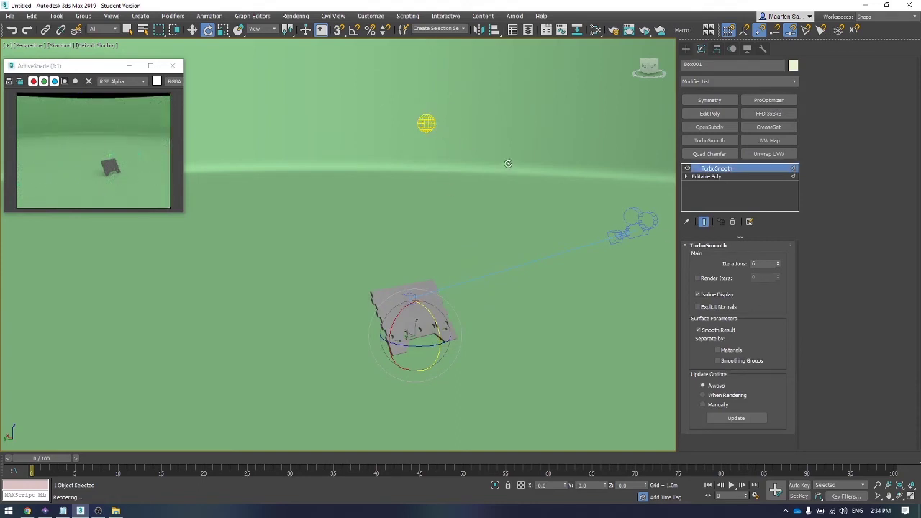
# Step: Change the Arnold light's shape from Skydome to Quad and enlarge it to about 4.589 m by 3.178 m
pyautogui.click(425, 124)
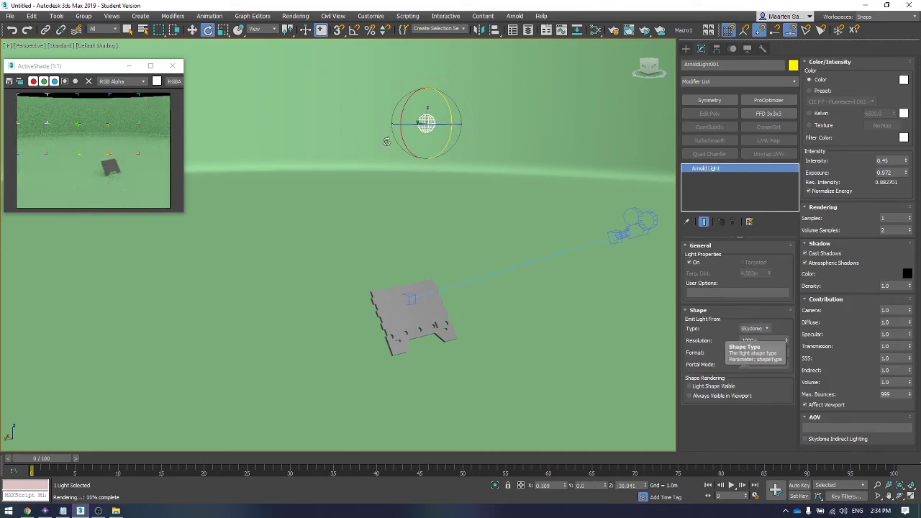
pyautogui.click(748, 328)
pyautogui.click(749, 365)
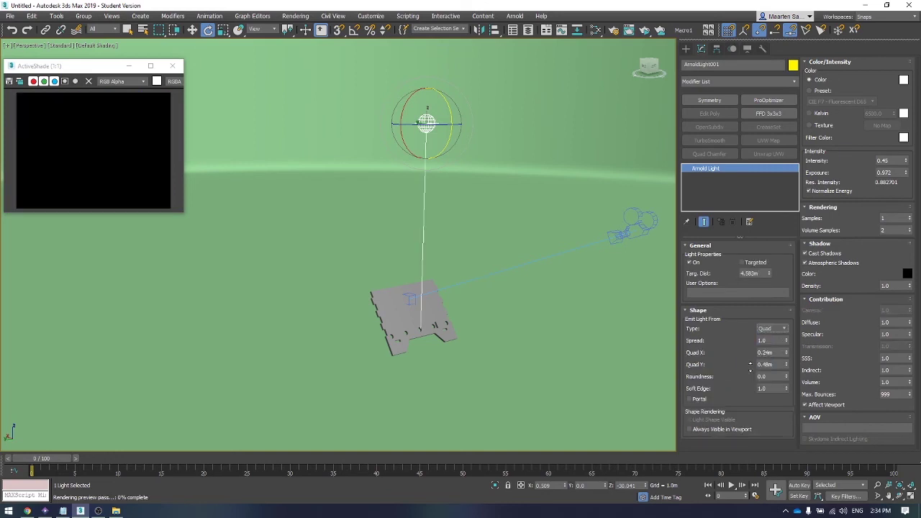
pyautogui.click(785, 354)
pyautogui.moveTo(785, 358); pyautogui.dragTo(748, 204)
pyautogui.moveTo(787, 365); pyautogui.dragTo(752, 267)
# Step: Move the quad light down closer to the panel
pyautogui.scroll(-1, 551, 267)
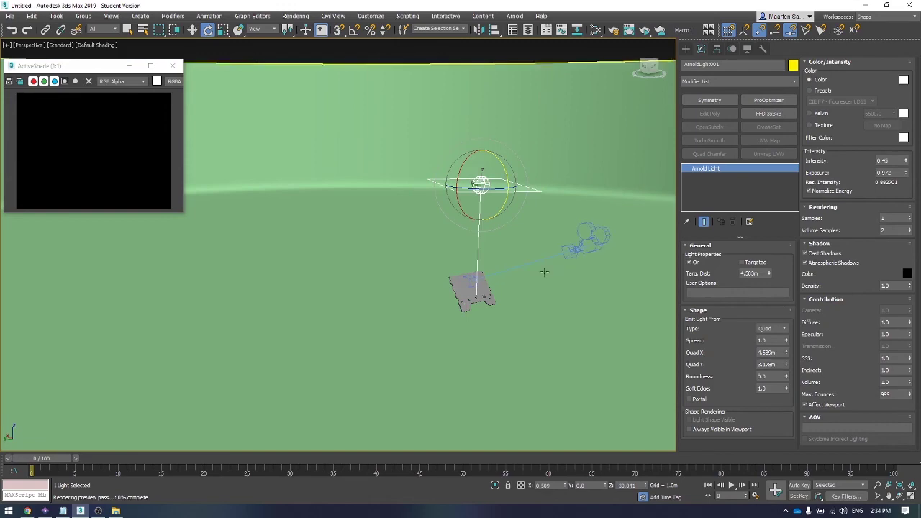
pyautogui.scroll(1, 545, 269)
pyautogui.keyDown('alt'); pyautogui.moveTo(529, 257); pyautogui.dragTo(530, 282, button='middle'); pyautogui.keyUp('alt')
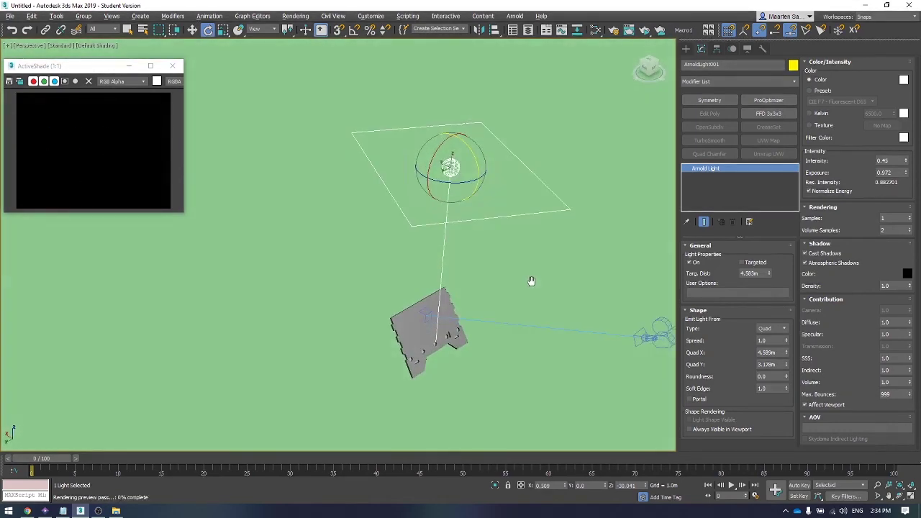
pyautogui.press('w')
pyautogui.moveTo(445, 153); pyautogui.dragTo(421, 192)
# Step: Undo the last transform of the quad light and the trial rotation that follows it
pyautogui.hotkey('ctrl', 'z')
pyautogui.click(448, 203)
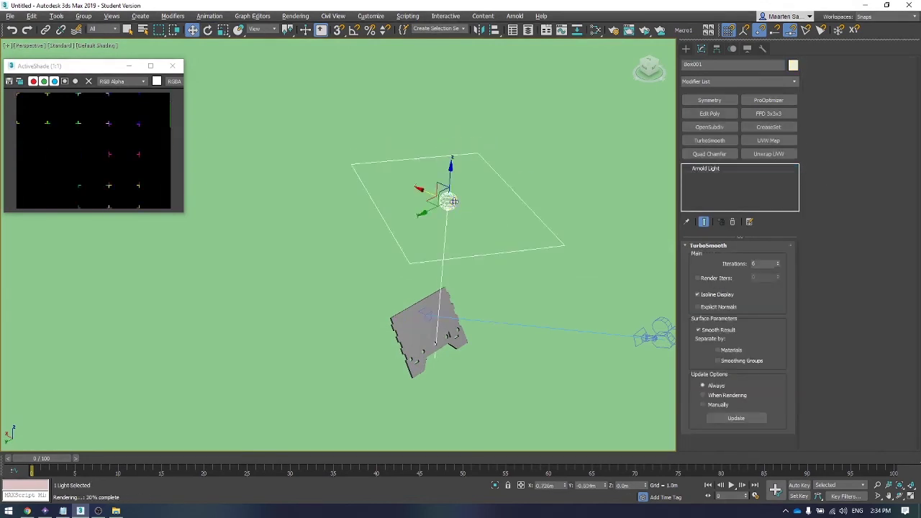
pyautogui.hotkey('ctrl', 'z')
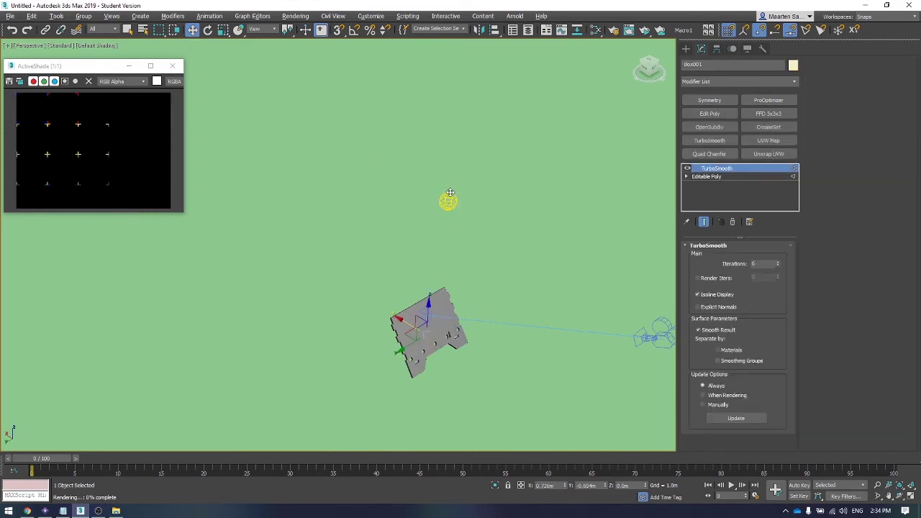
pyautogui.click(448, 202)
pyautogui.moveTo(449, 199); pyautogui.dragTo(554, 216)
pyautogui.press('e')
pyautogui.hotkey('ctrl', 'z')
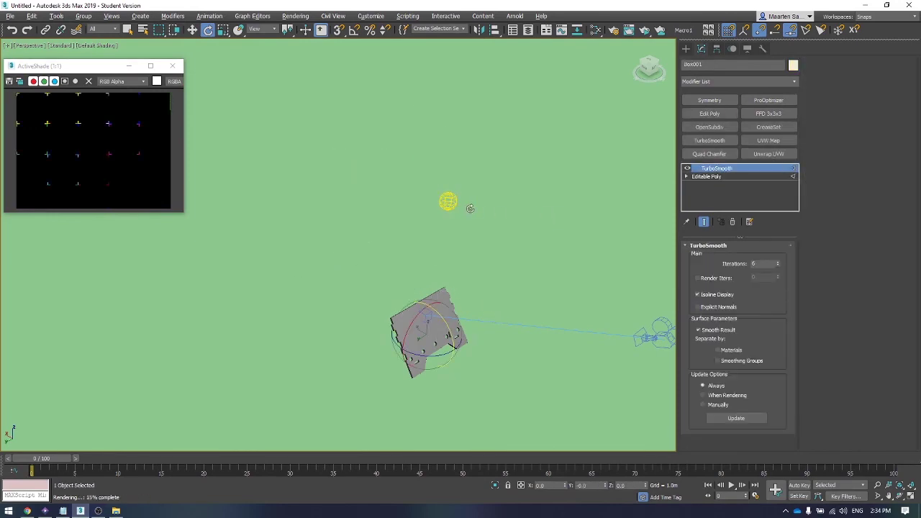
# Step: Select the quad light above the panel and lower it to a height of about 3.967 m
pyautogui.click(456, 204)
pyautogui.scroll(5, 461, 204)
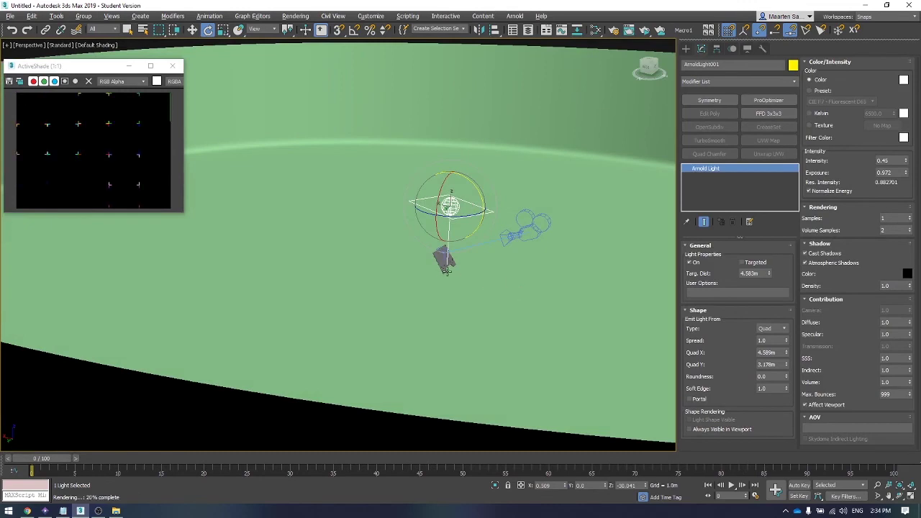
pyautogui.moveTo(513, 320); pyautogui.dragTo(480, 256)
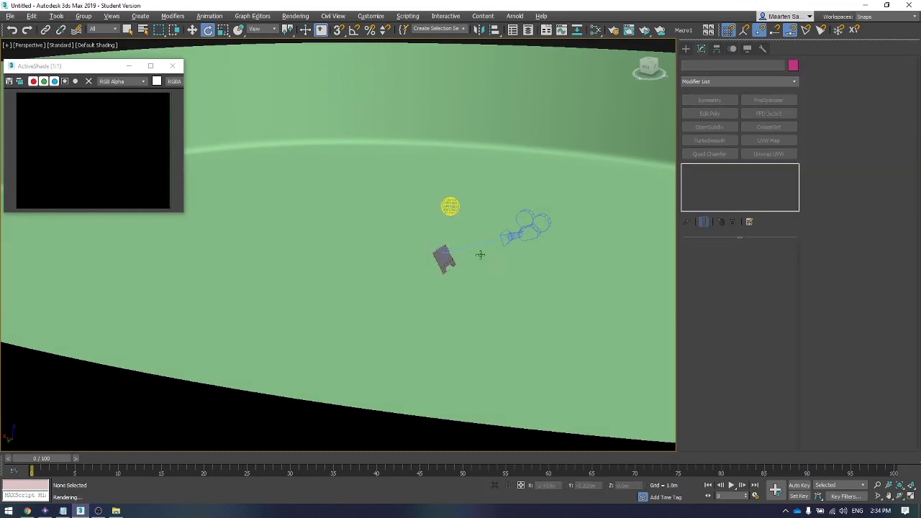
pyautogui.hotkey('ctrl', 'z')
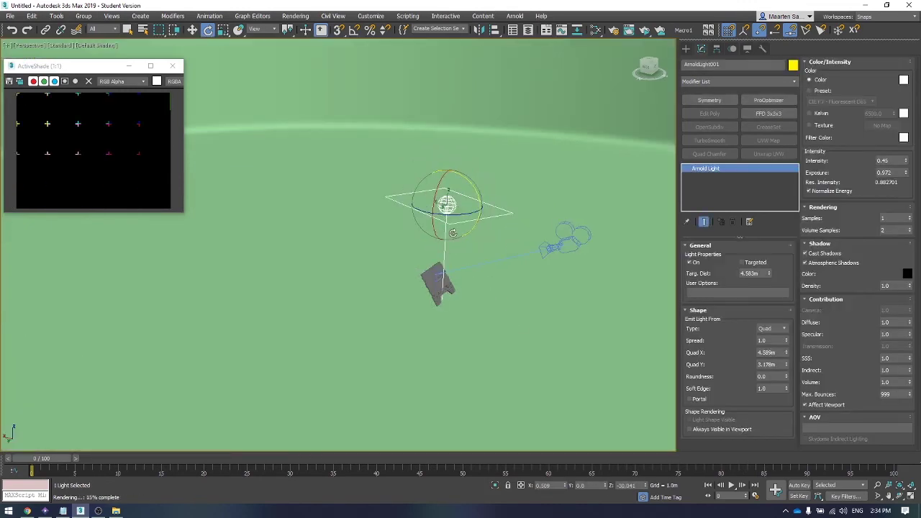
pyautogui.press('w')
pyautogui.moveTo(448, 180)
pyautogui.mouseDown()
pyautogui.moveTo(449, 197)
pyautogui.moveTo(449, 185)
pyautogui.mouseUp()
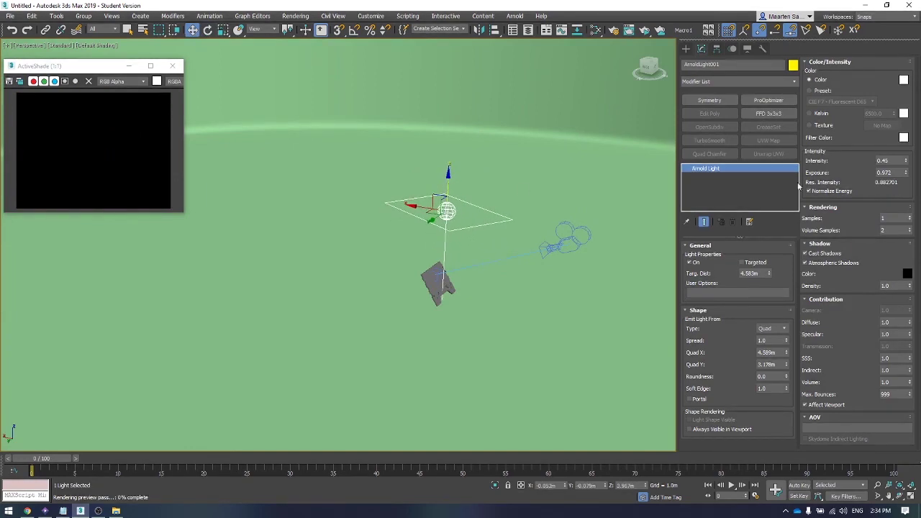
# Step: Raise the quad light's intensity to about 16.235 and its exposure to 16.0
pyautogui.moveTo(904, 164); pyautogui.dragTo(898, 113)
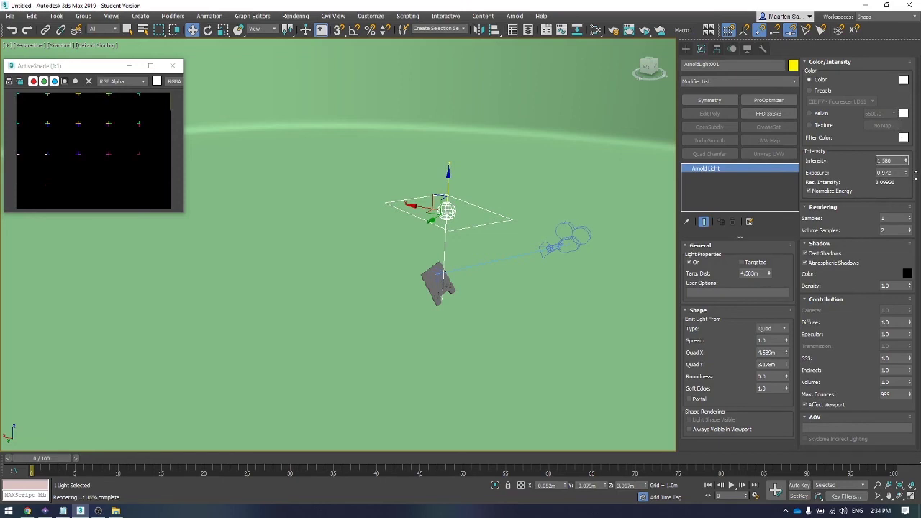
pyautogui.moveTo(909, 173); pyautogui.dragTo(901, 144)
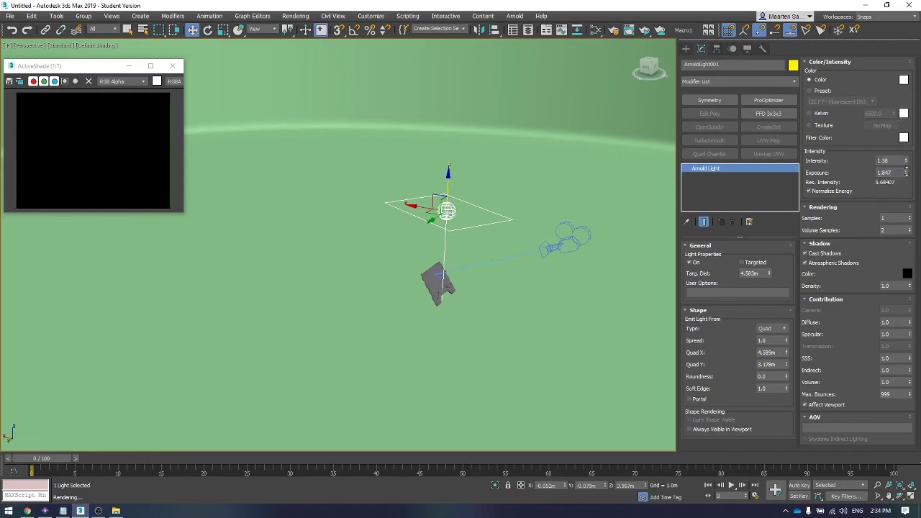
pyautogui.moveTo(905, 172); pyautogui.dragTo(903, 113)
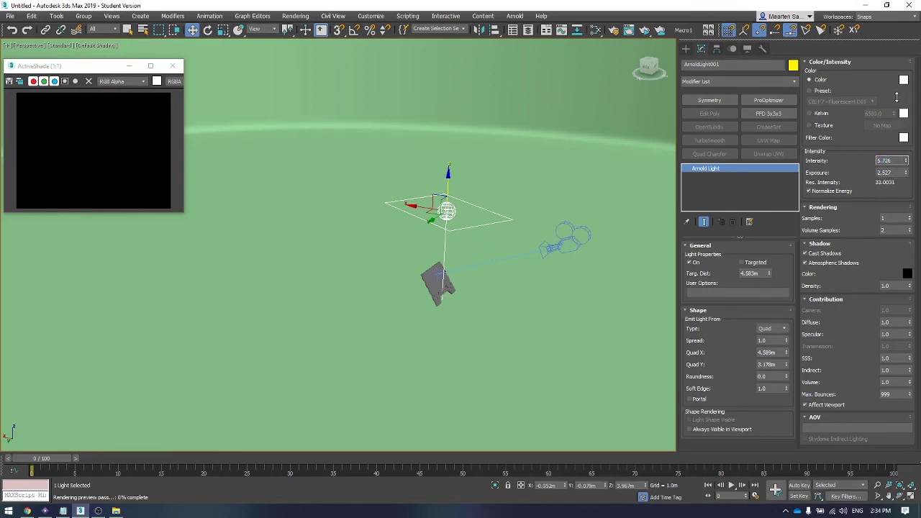
pyautogui.moveTo(905, 163); pyautogui.dragTo(903, 113)
pyautogui.moveTo(906, 162); pyautogui.dragTo(910, 43)
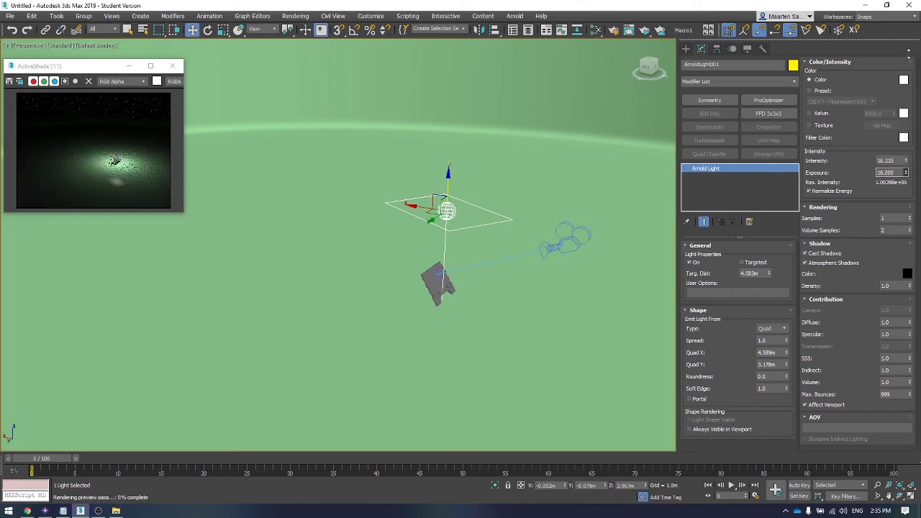
# Step: Tilt the quad light towards the panel and move it to about X -0.886 m, Z 3.266 m
pyautogui.scroll(8, 494, 189)
pyautogui.scroll(-8, 495, 188)
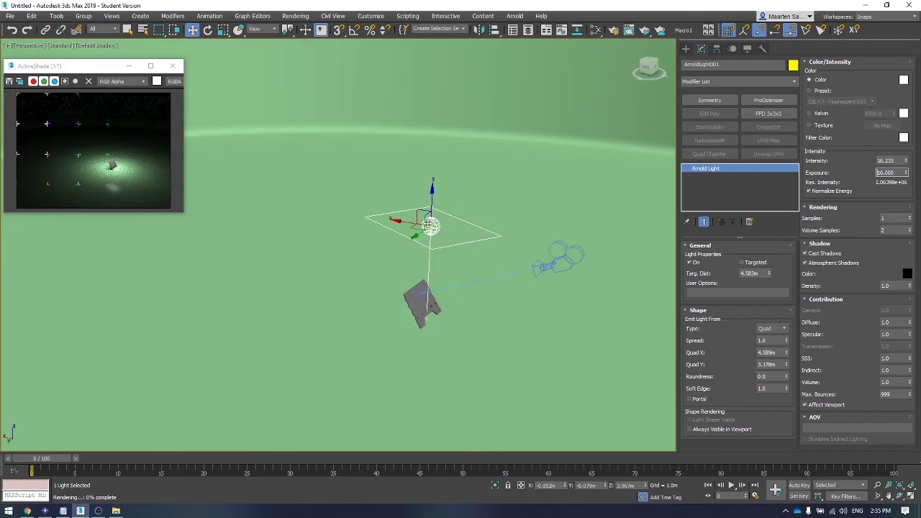
pyautogui.moveTo(414, 227); pyautogui.dragTo(441, 229)
pyautogui.press('e')
pyautogui.press('w')
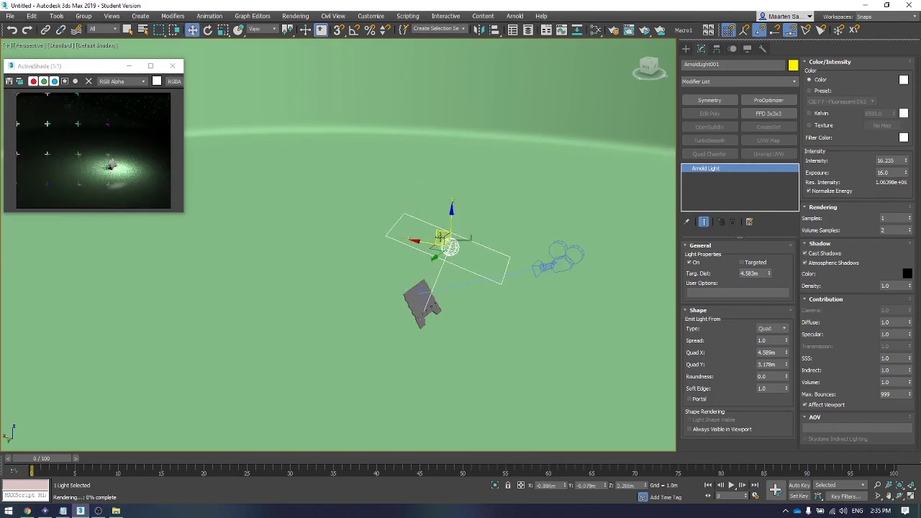
# Step: Preview the lit panel through the camera view and return to an angled perspective view
pyautogui.press('c')
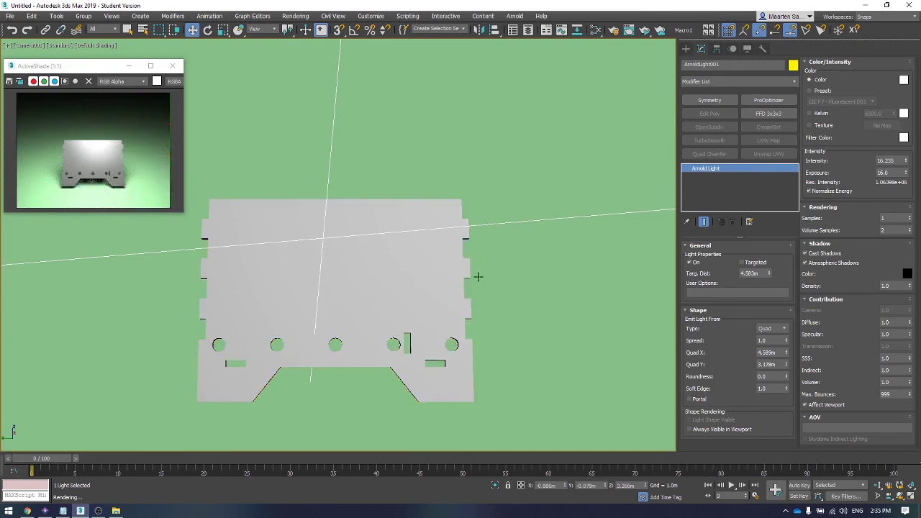
pyautogui.click(333, 207)
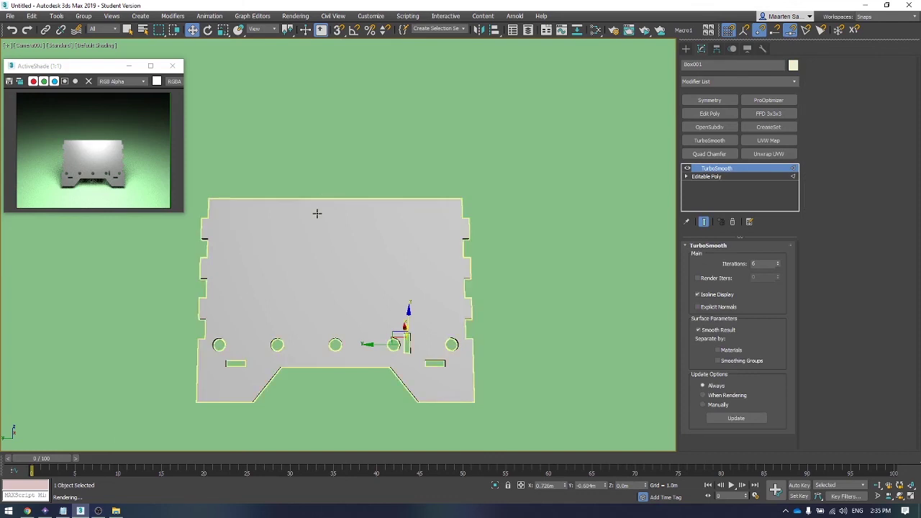
pyautogui.press('p')
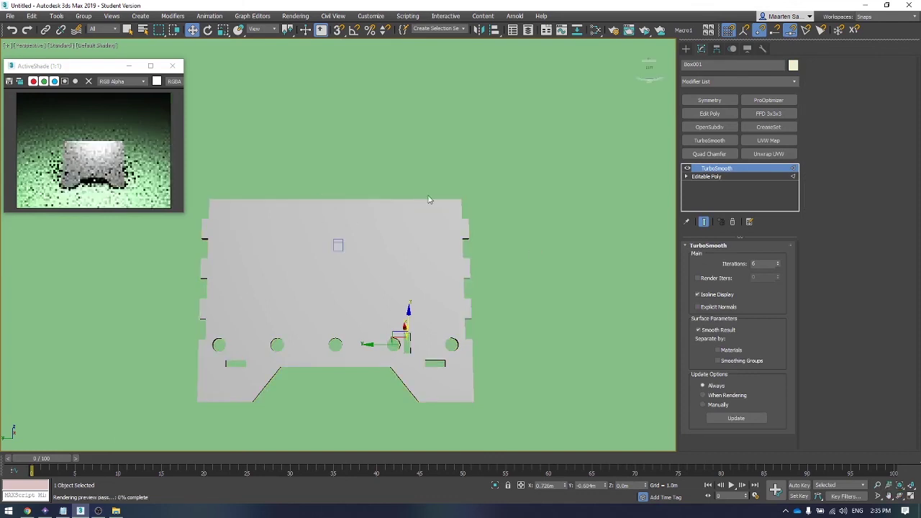
pyautogui.scroll(-5, 428, 196)
pyautogui.keyDown('alt'); pyautogui.moveTo(429, 196); pyautogui.dragTo(486, 149, button='middle'); pyautogui.keyUp('alt')
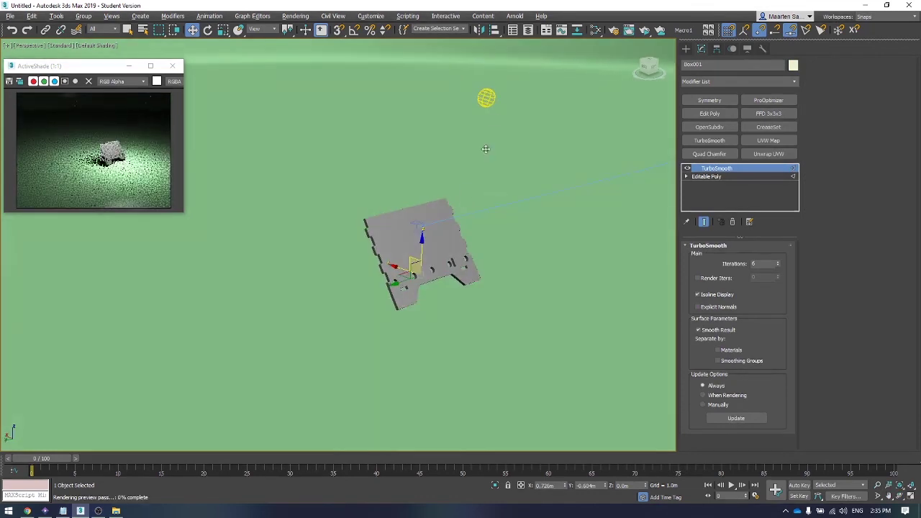
# Step: Move the light to about X -1.641 m, Y 1.431 m, Z 3.941 m, keeping Quad as its shape
pyautogui.click(487, 97)
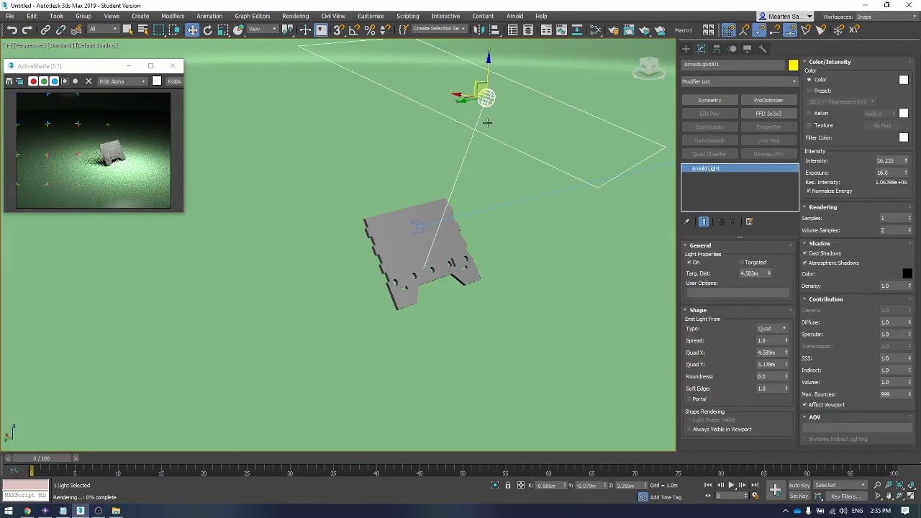
pyautogui.moveTo(467, 102); pyautogui.dragTo(413, 36)
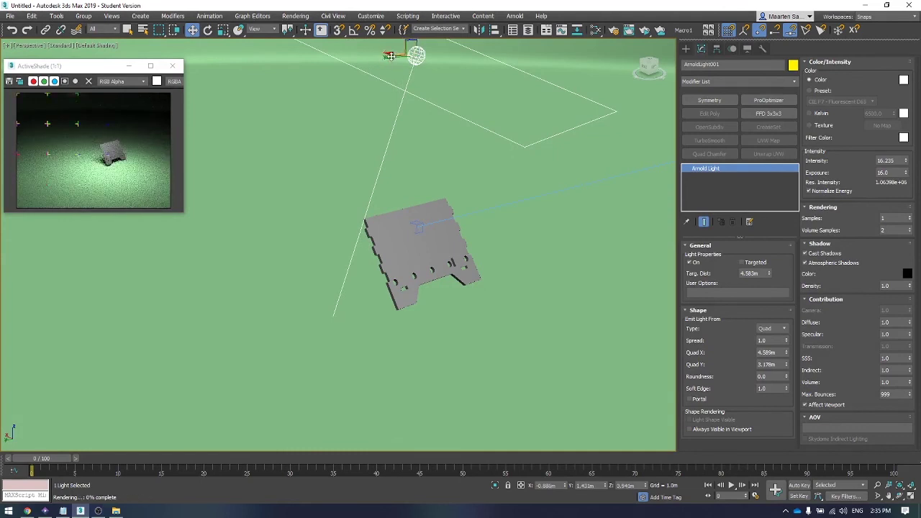
pyautogui.moveTo(375, 59); pyautogui.dragTo(422, 61)
pyautogui.click(775, 330)
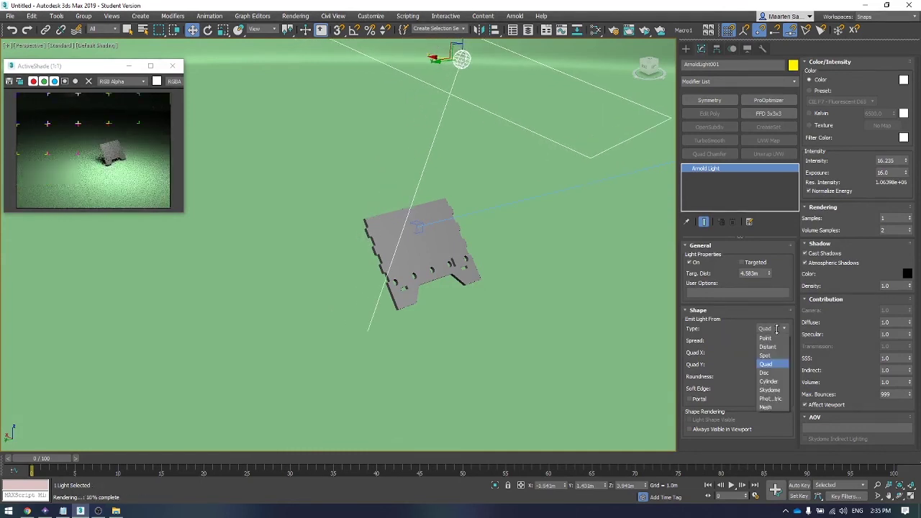
pyautogui.click(766, 364)
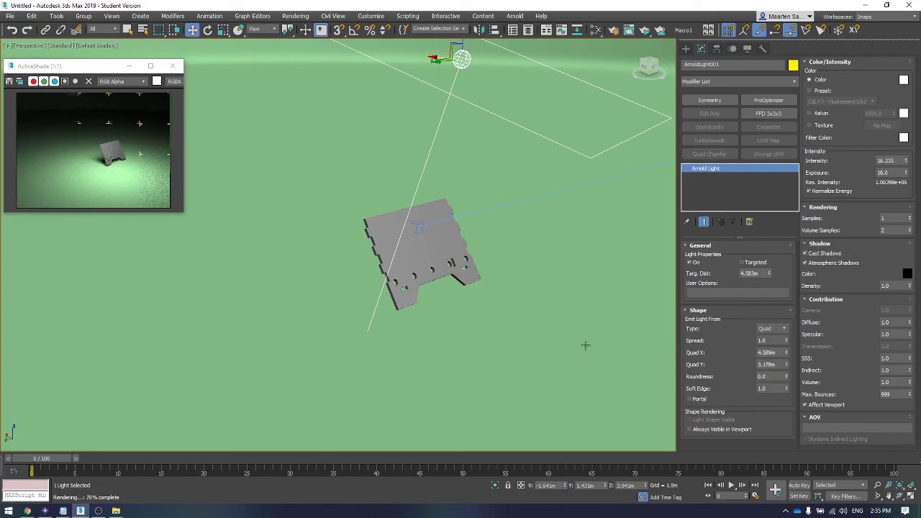
# Step: Minimise 3ds Max, view the saved render Test_CAD_Model.png from the desktop, and switch back to 3ds Max
pyautogui.click(864, 5)
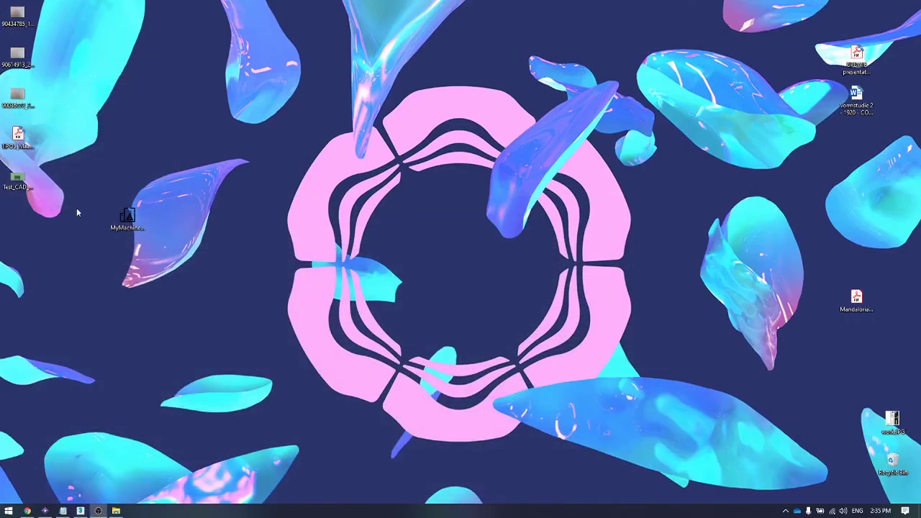
pyautogui.doubleClick(17, 180)
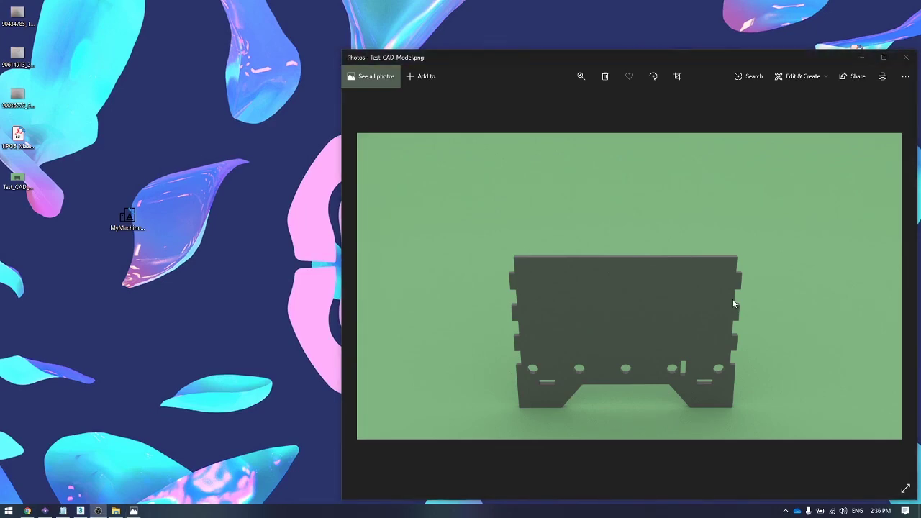
pyautogui.click(80, 510)
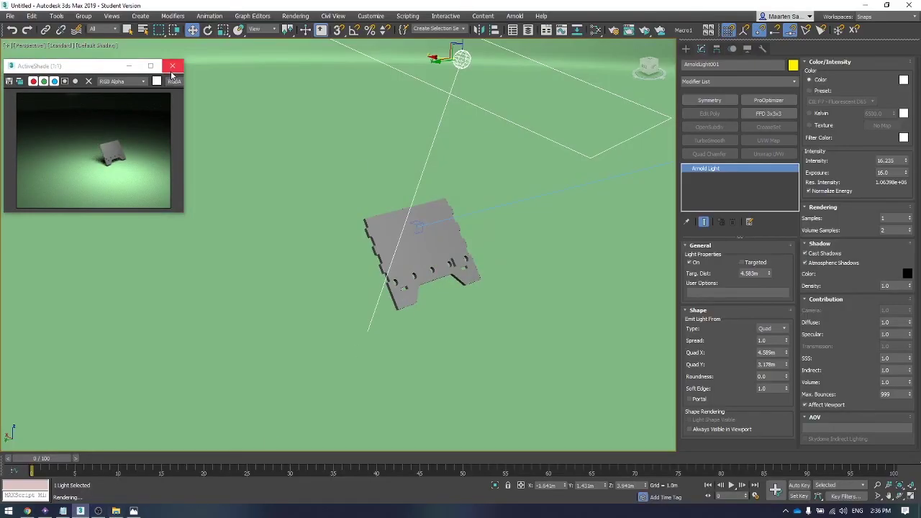
# Step: Change the Arnold light's shape to Skydome and reduce its intensity to about 2.829 and exposure to about -0.717
pyautogui.click(782, 328)
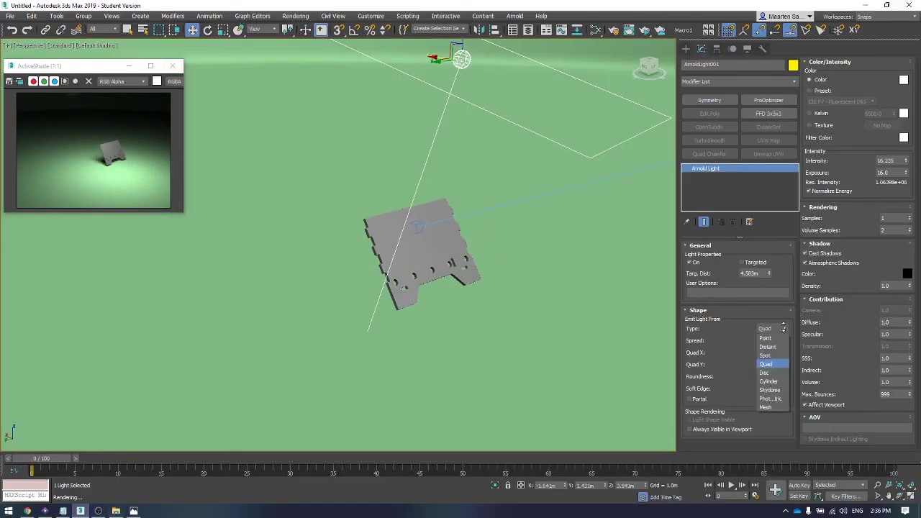
pyautogui.click(769, 390)
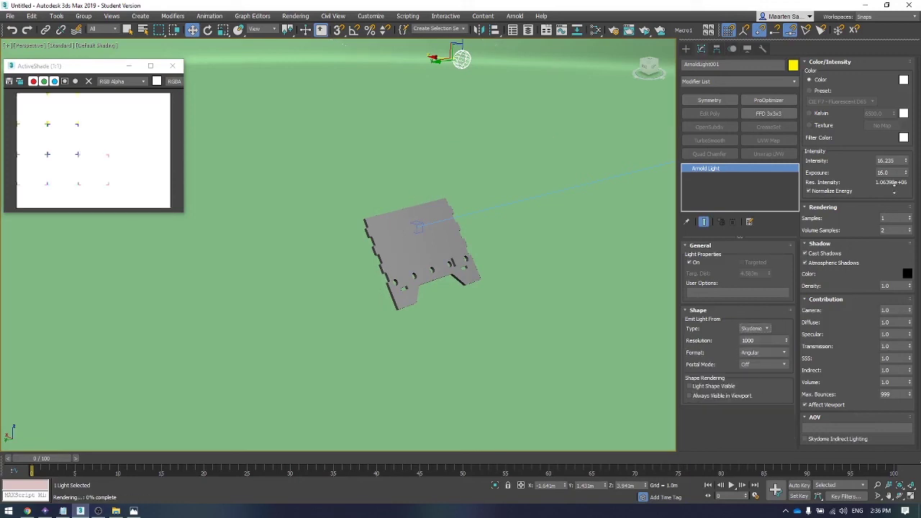
pyautogui.moveTo(905, 162); pyautogui.dragTo(900, 237)
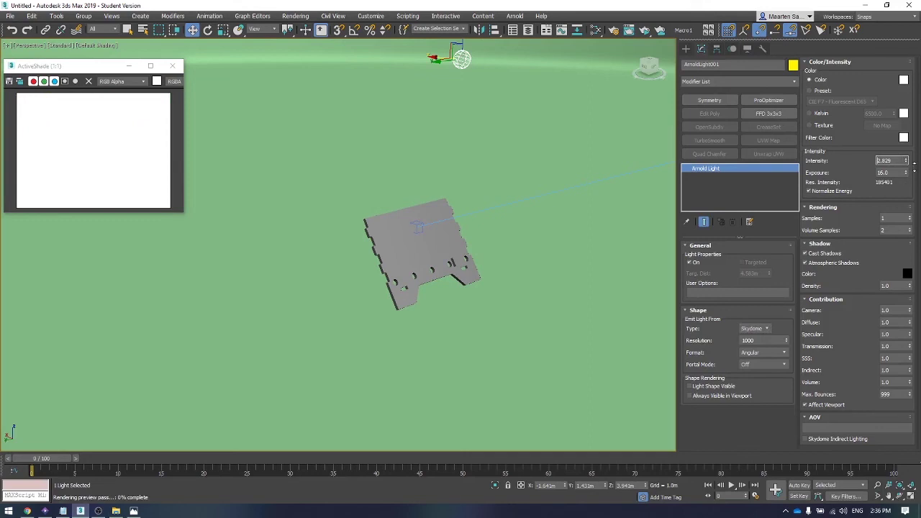
pyautogui.moveTo(905, 172); pyautogui.dragTo(897, 389)
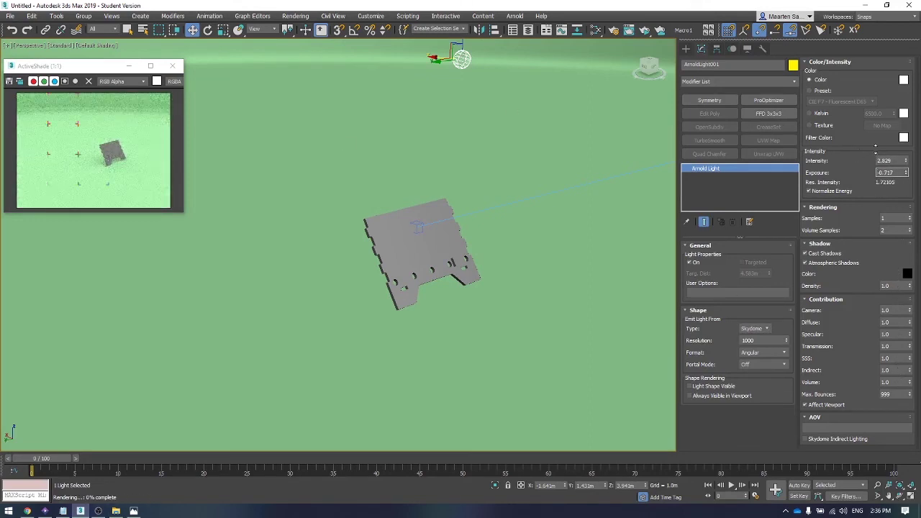
# Step: Open the render setup, try the Scanline Renderer with ActiveShade Mode as target, and switch the renderer back to Arnold
pyautogui.click(614, 30)
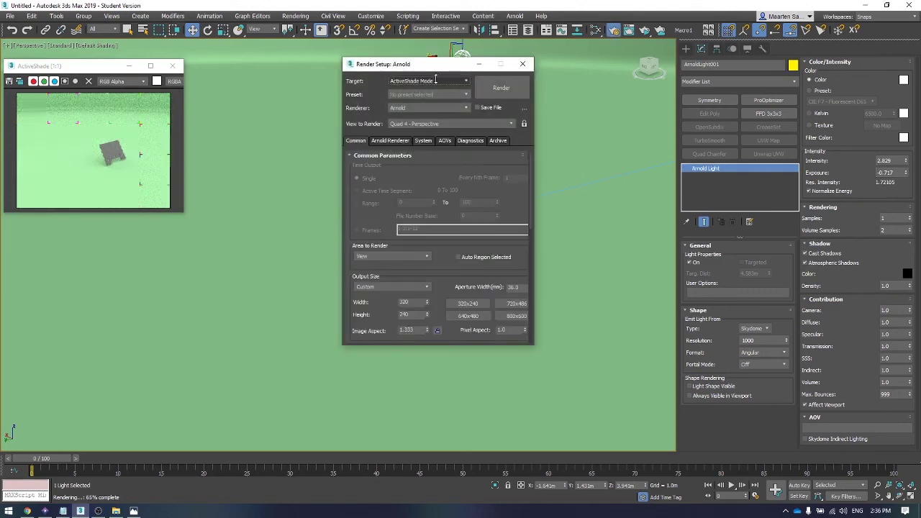
pyautogui.click(450, 80)
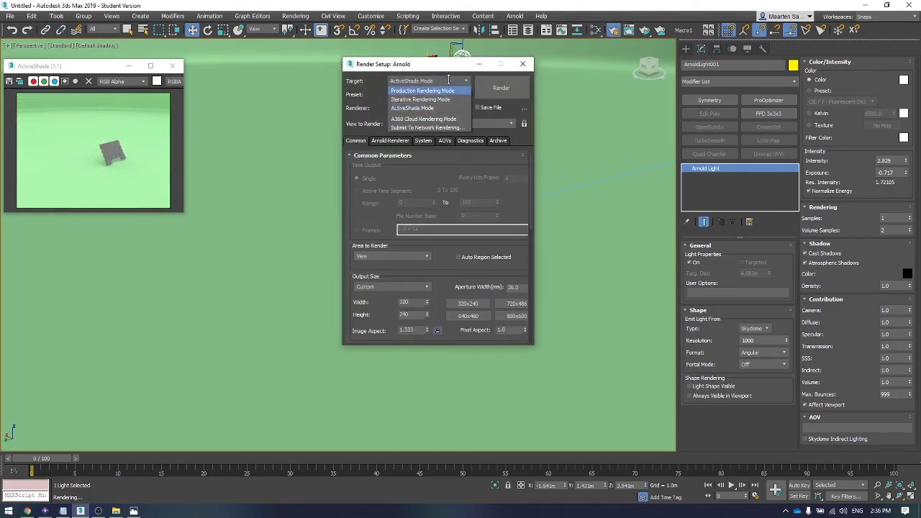
pyautogui.click(432, 106)
pyautogui.click(439, 108)
pyautogui.click(439, 108)
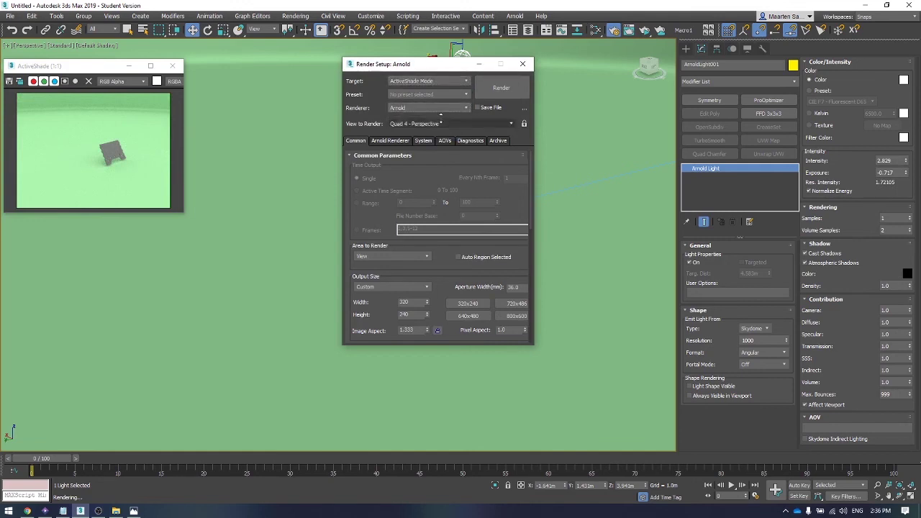
pyautogui.click(439, 108)
pyautogui.click(435, 125)
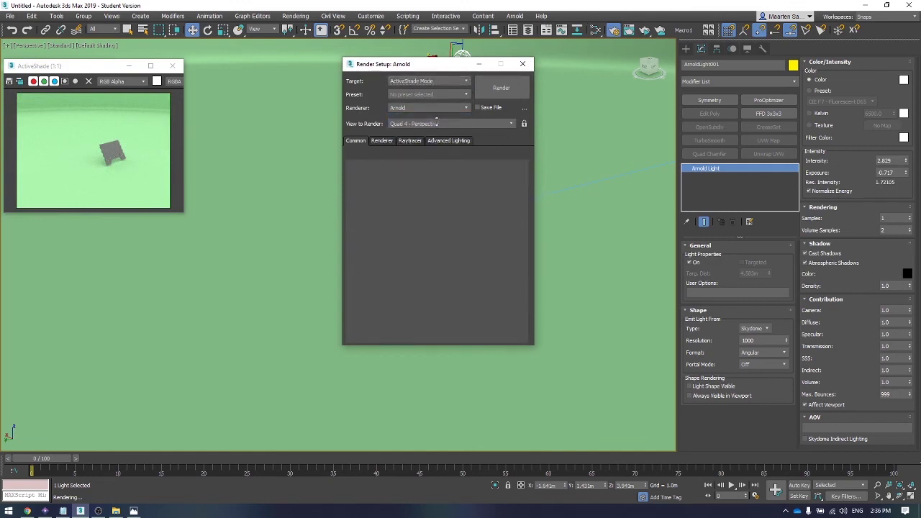
pyautogui.click(443, 108)
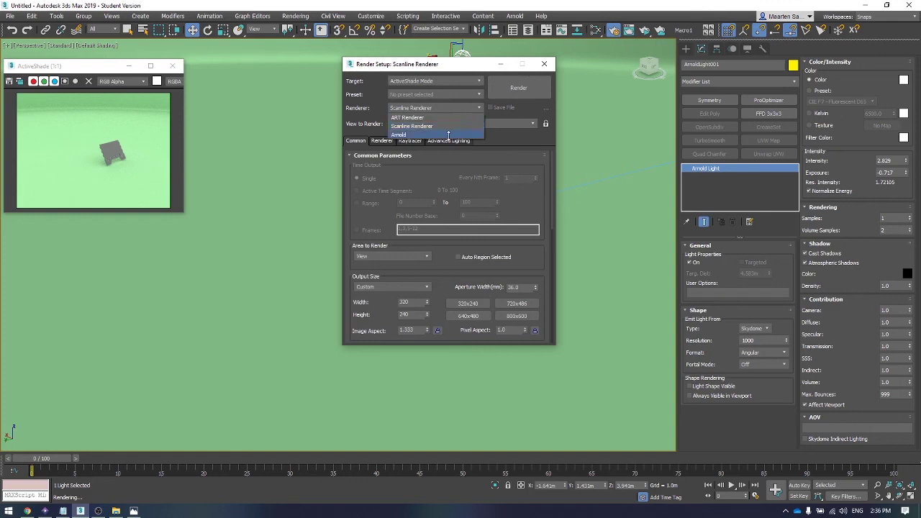
pyautogui.click(443, 135)
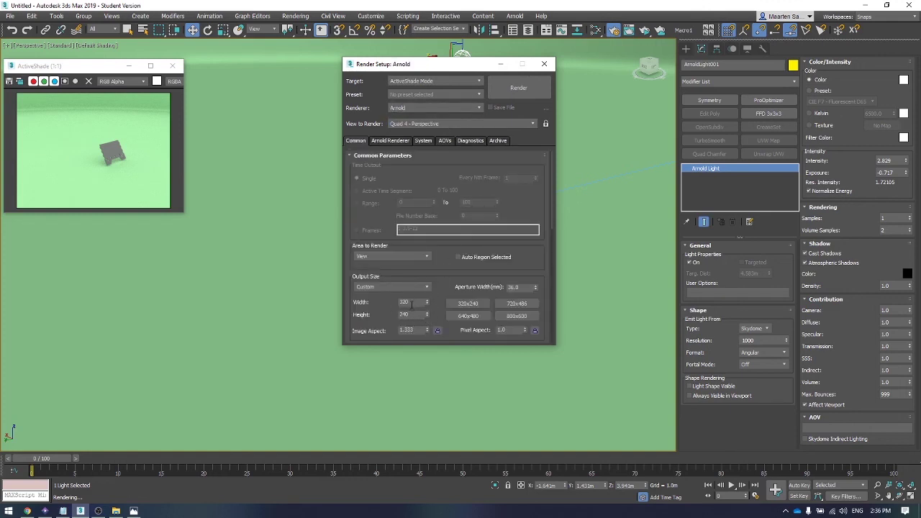
# Step: Minimise the render setup, look over the background and object materials in the Slate Material Editor, and minimise it too
pyautogui.click(500, 64)
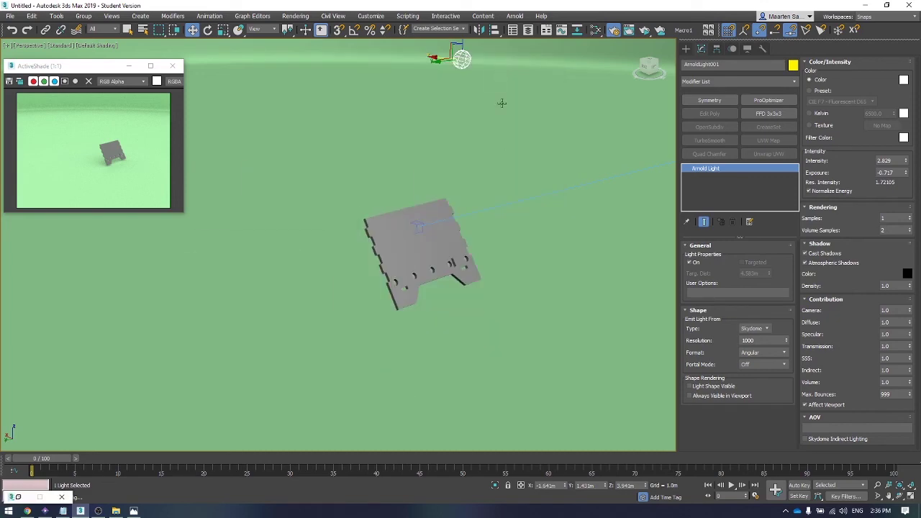
pyautogui.click(595, 31)
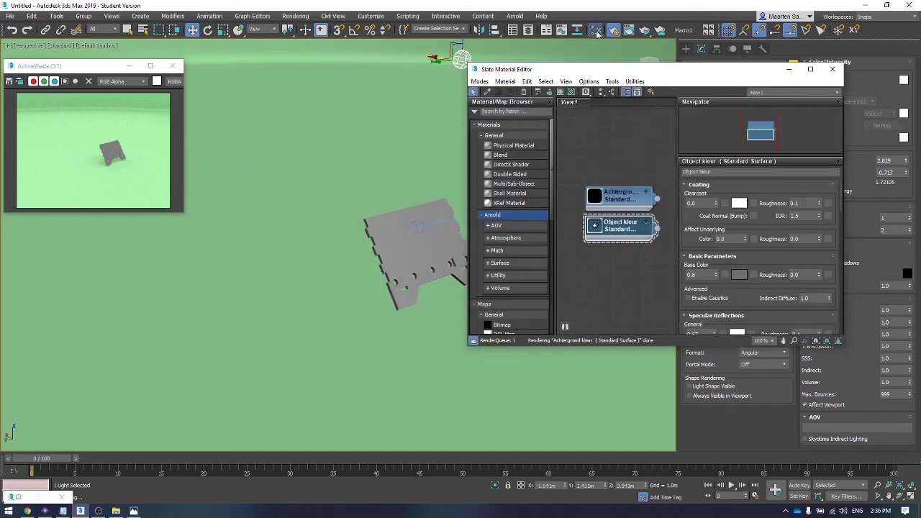
pyautogui.click(789, 70)
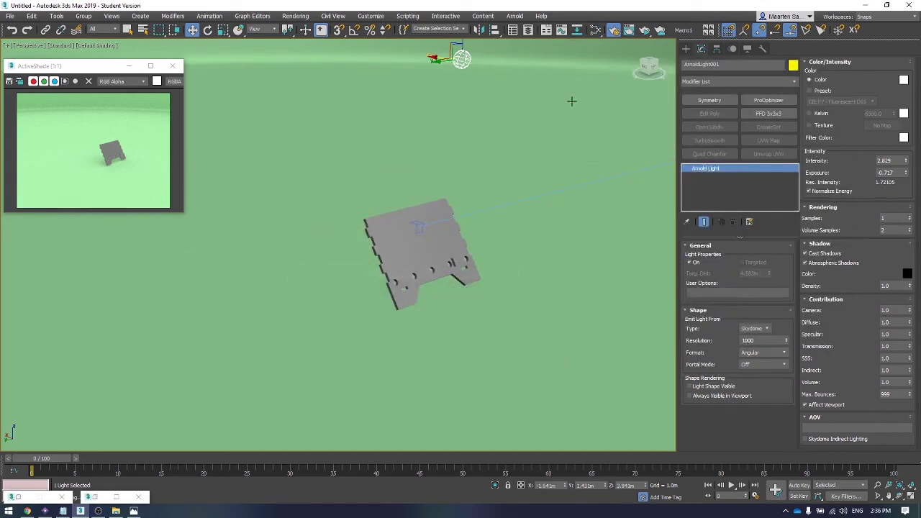